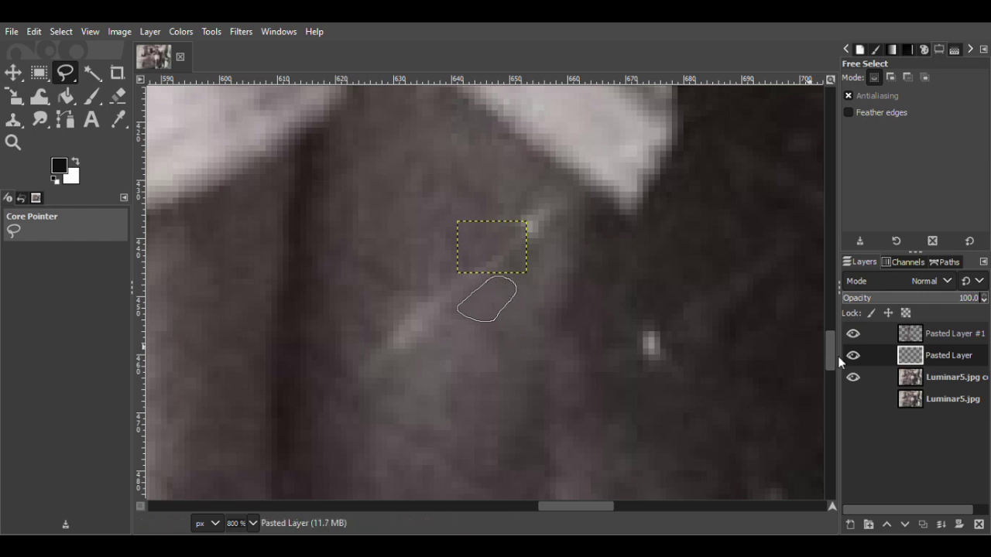
# Step: Copy the lassoed clean jacket patch onto its own layer and position it over the middle of the diagonal scratch
pyautogui.hotkey('ctrl', 'c')
pyautogui.hotkey('ctrl', 'v')
pyautogui.click(850, 525)
pyautogui.moveTo(508, 320); pyautogui.dragTo(494, 297)
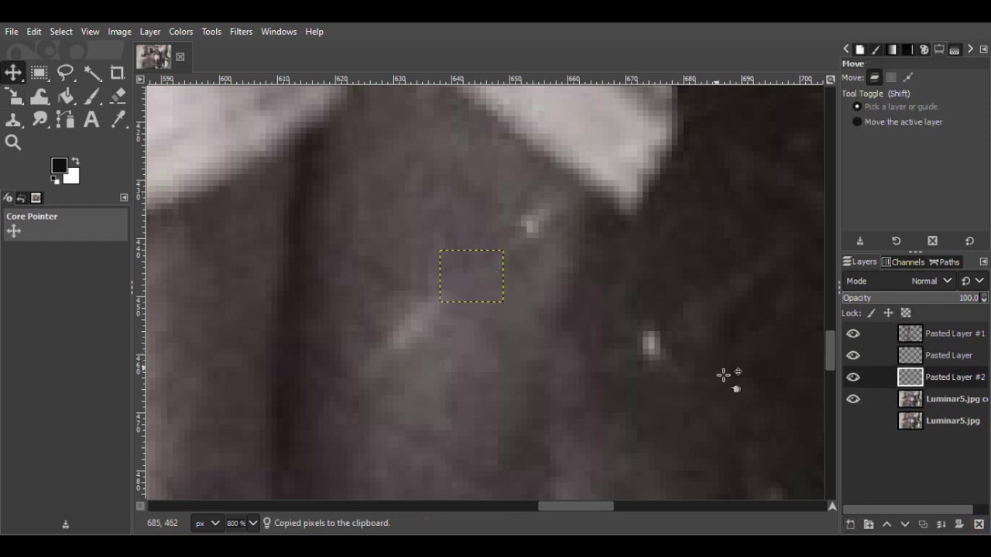
# Step: Lasso clean fabric below the scratch's bright upper end on the photo copy, paste it as a layer and cover that end
pyautogui.press('pagedown')
pyautogui.press('f')
pyautogui.moveTo(559, 232); pyautogui.dragTo(531, 277)
pyautogui.press('Return')
pyautogui.press('m')
pyautogui.hotkey('ctrl', 'c')
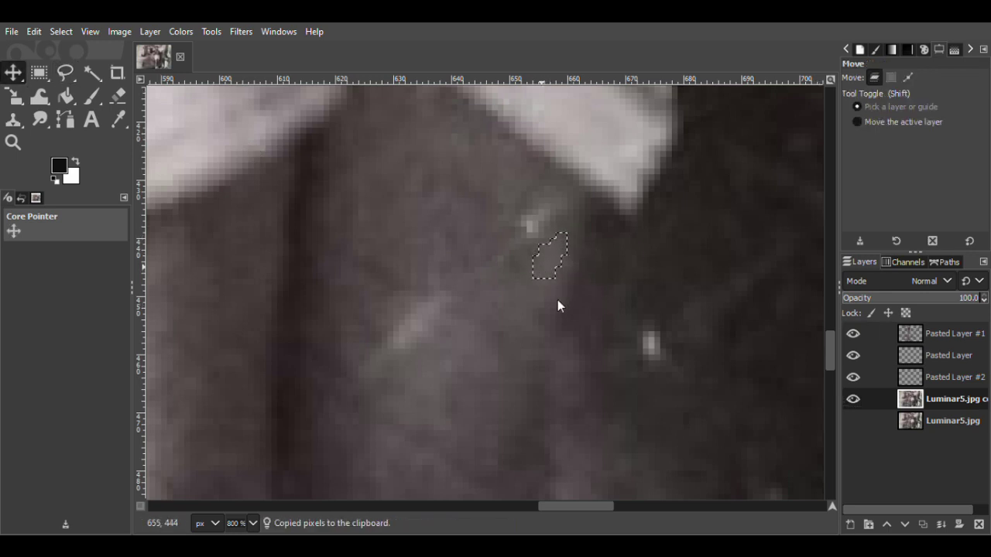
pyautogui.hotkey('ctrl', 'v')
pyautogui.moveTo(563, 269); pyautogui.dragTo(534, 227)
# Step: Lasso clean fabric just below the scratch's lower streak on the photo copy, paste it as a layer and cover the streak
pyautogui.press('f')
pyautogui.moveTo(448, 321); pyautogui.dragTo(425, 392)
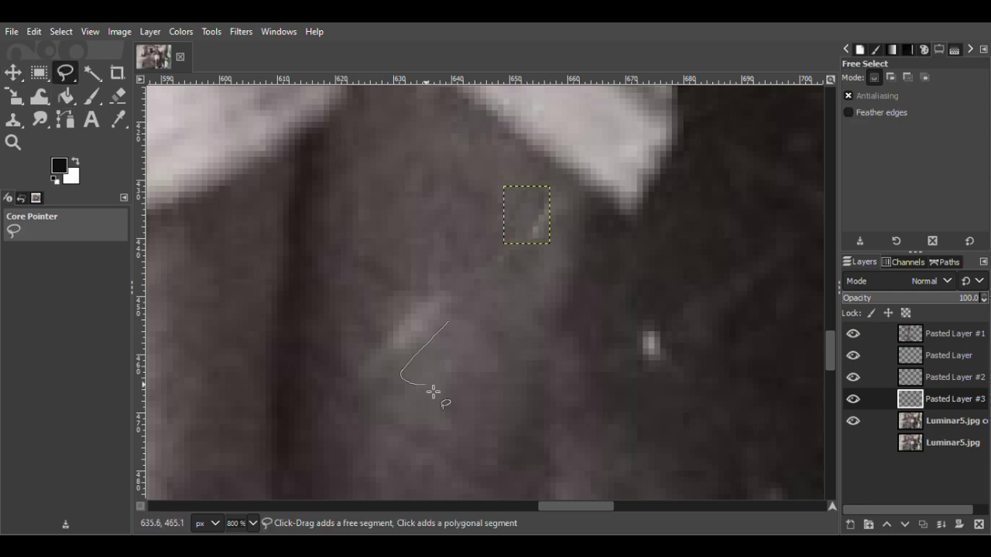
pyautogui.moveTo(453, 325); pyautogui.dragTo(449, 321)
pyautogui.click(940, 423)
pyautogui.click(13, 73)
pyautogui.rightClick(450, 350)
pyautogui.click(617, 201)
pyautogui.hotkey('ctrl', 'v')
pyautogui.moveTo(442, 362); pyautogui.dragTo(420, 338)
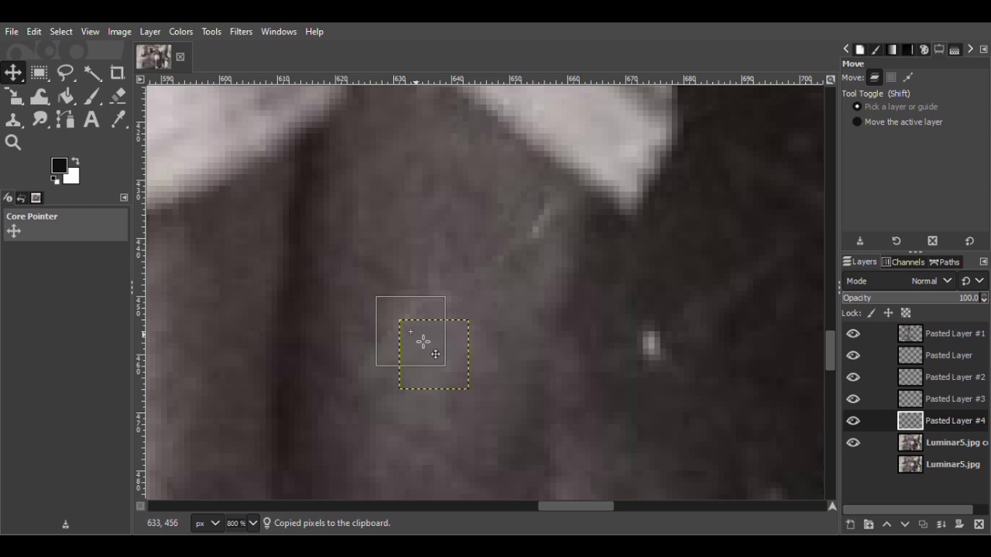
# Step: Lasso the fabric just above the repaired lower streak and copy it from the Luminar5.jpg copy layer onto a new layer
pyautogui.press('f')
pyautogui.moveTo(411, 279); pyautogui.dragTo(377, 334)
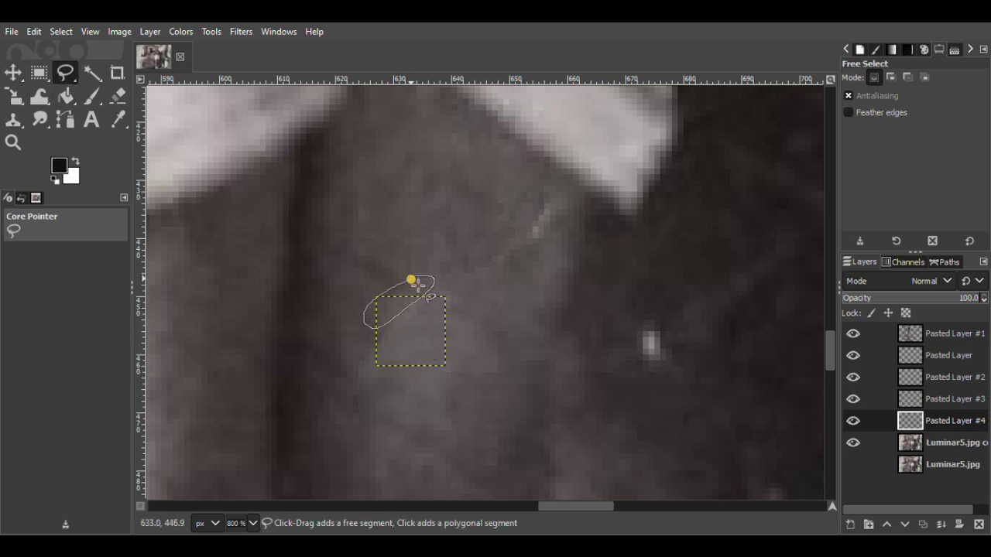
pyautogui.moveTo(418, 285); pyautogui.dragTo(413, 280)
pyautogui.click(940, 443)
pyautogui.click(13, 73)
pyautogui.rightClick(393, 303)
pyautogui.click(544, 205)
pyautogui.hotkey('ctrl', 'v')
pyautogui.hotkey('ctrl', 'shift', 'n')
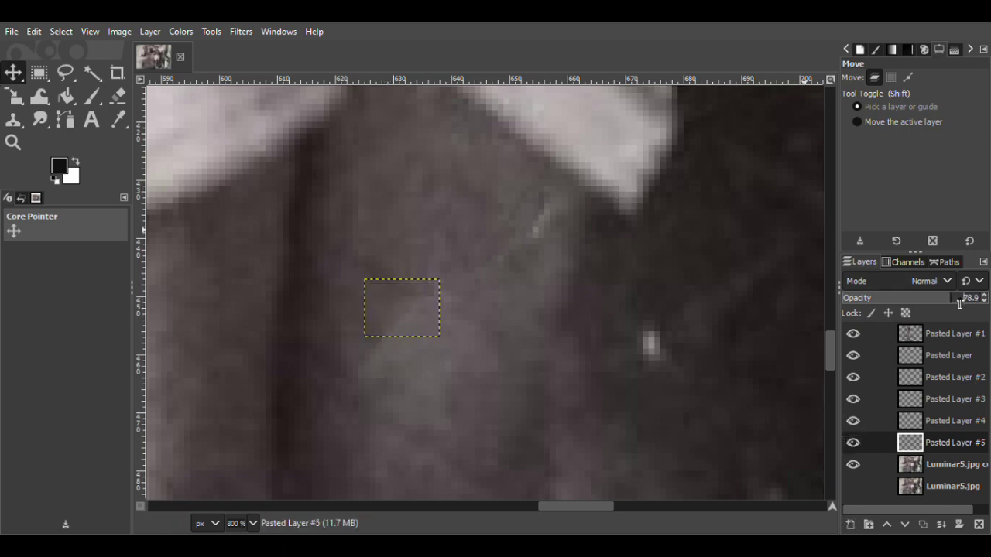
# Step: Copy a small fabric patch onto a new layer over the scratch's lower tip and reduce that layer's opacity to 73.2
pyautogui.click(71, 72)
pyautogui.moveTo(401, 351); pyautogui.dragTo(387, 346)
pyautogui.click(946, 464)
pyautogui.click(13, 73)
pyautogui.hotkey('ctrl', 'c')
pyautogui.hotkey('ctrl', 'v')
pyautogui.hotkey('ctrl', 'shift', 'n')
pyautogui.moveTo(408, 372); pyautogui.dragTo(393, 361)
pyautogui.hotkey('shift', 'e')
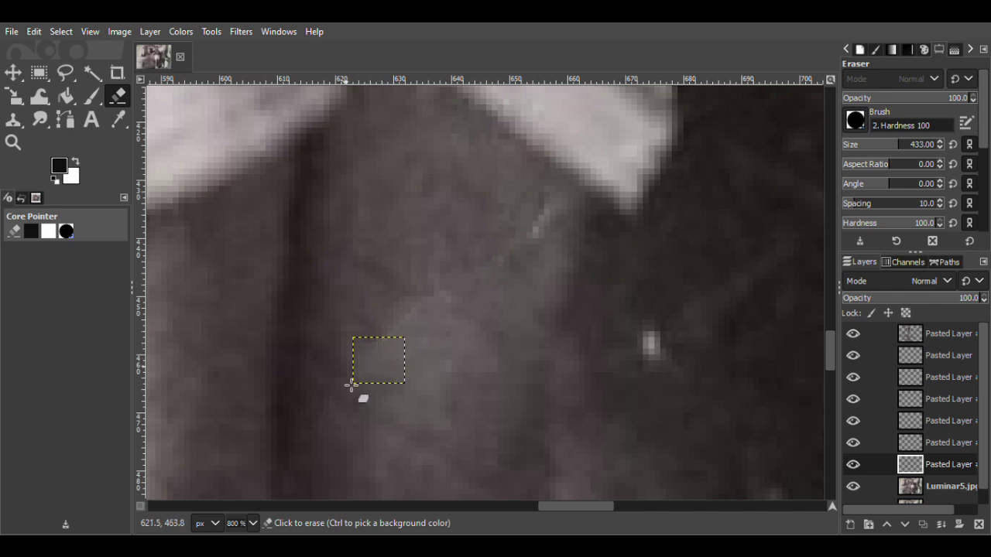
pyautogui.click(852, 465)
# Step: Copy an oval fabric patch above the lower repair onto a new layer, raise it to second in the stack and nudge it over the seam
pyautogui.press('f')
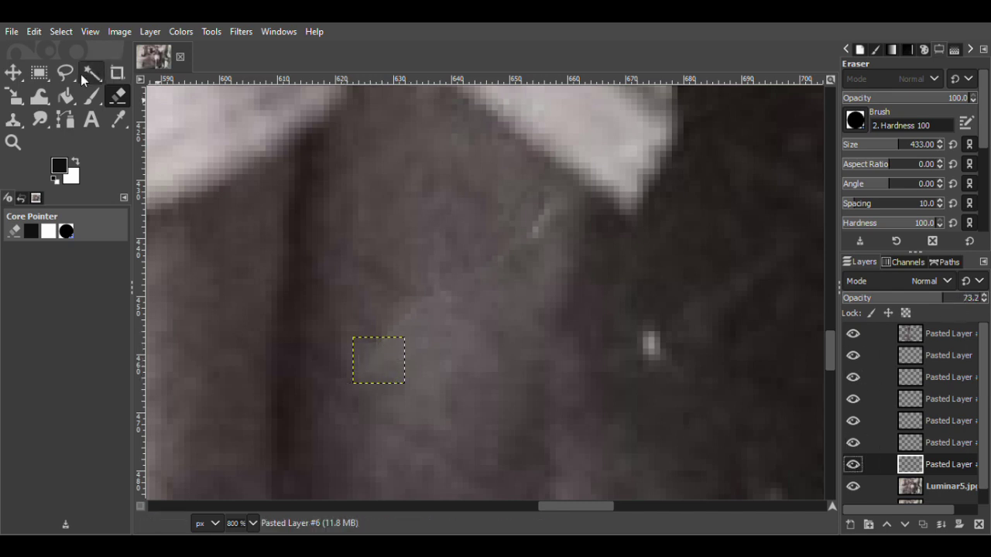
pyautogui.moveTo(426, 302)
pyautogui.mouseDown()
pyautogui.moveTo(386, 329)
pyautogui.moveTo(425, 298)
pyautogui.mouseUp()
pyautogui.click(861, 486)
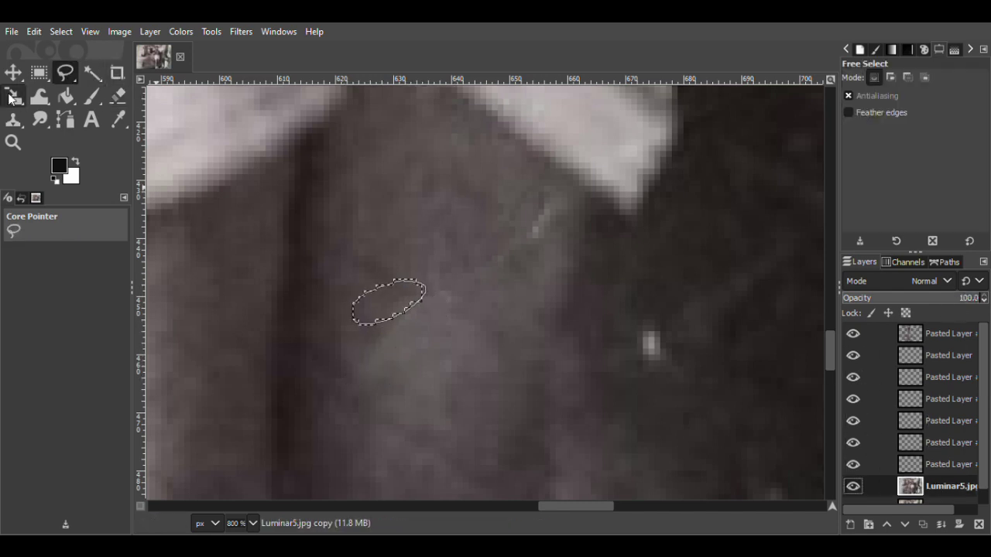
pyautogui.press('m')
pyautogui.hotkey('ctrl', 'c')
pyautogui.hotkey('ctrl', 'v')
pyautogui.click(849, 525)
pyautogui.moveTo(391, 312)
pyautogui.mouseDown()
pyautogui.moveTo(405, 330)
pyautogui.moveTo(396, 315)
pyautogui.mouseUp()
pyautogui.moveTo(911, 486); pyautogui.dragTo(924, 353)
pyautogui.moveTo(389, 311); pyautogui.dragTo(398, 321)
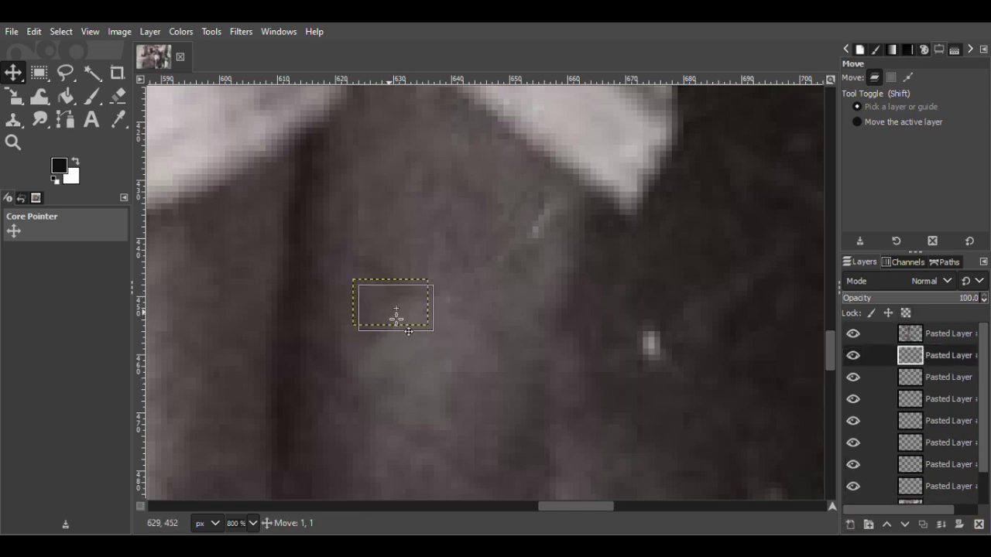
# Step: Set the Eraser size to 6 and reduce the raised patch layer's opacity to 68.4
pyautogui.hotkey('shift', 'e')
pyautogui.moveTo(890, 148); pyautogui.dragTo(844, 147)
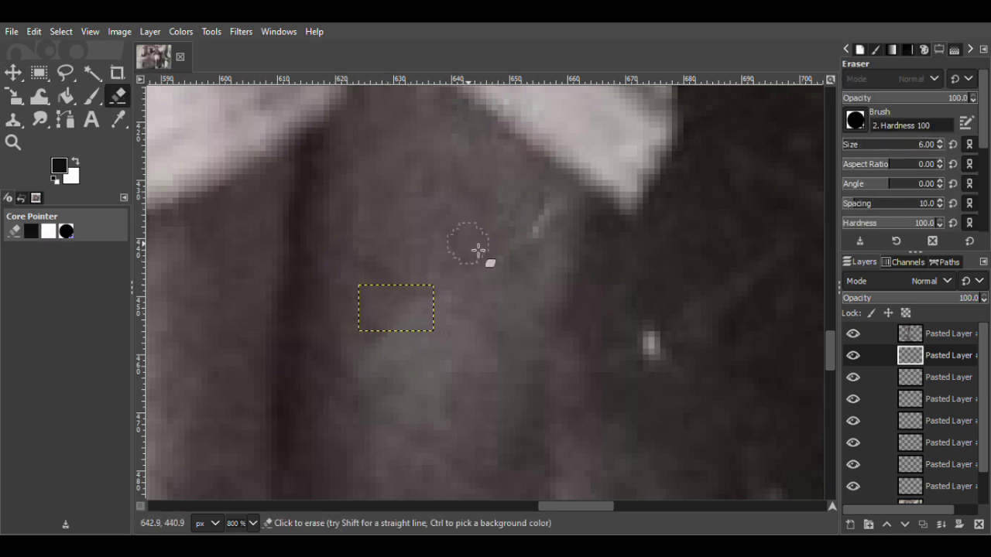
pyautogui.click(960, 302)
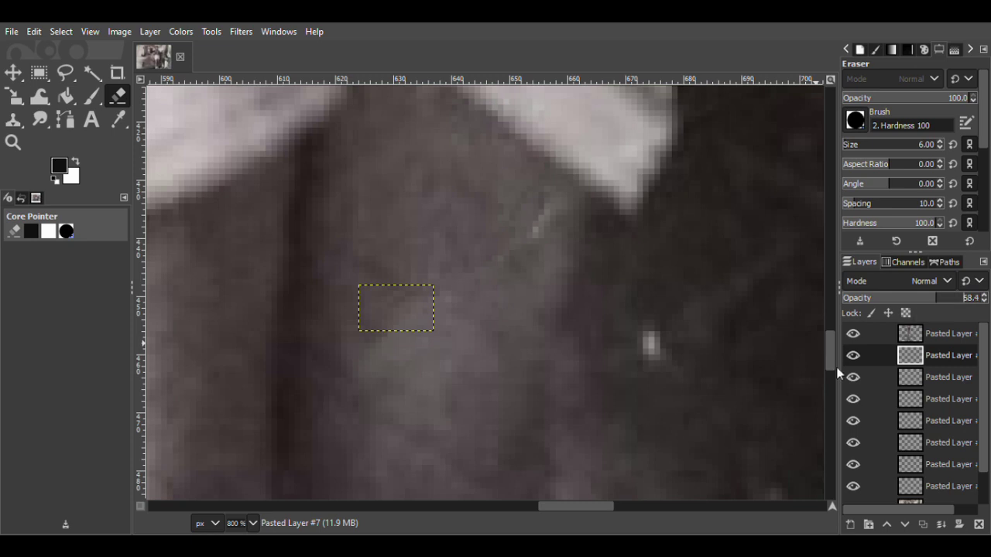
# Step: Copy an oval fabric patch beside the scratch's middle from the photo copy onto a new layer, and undo its repositioning
pyautogui.press('f')
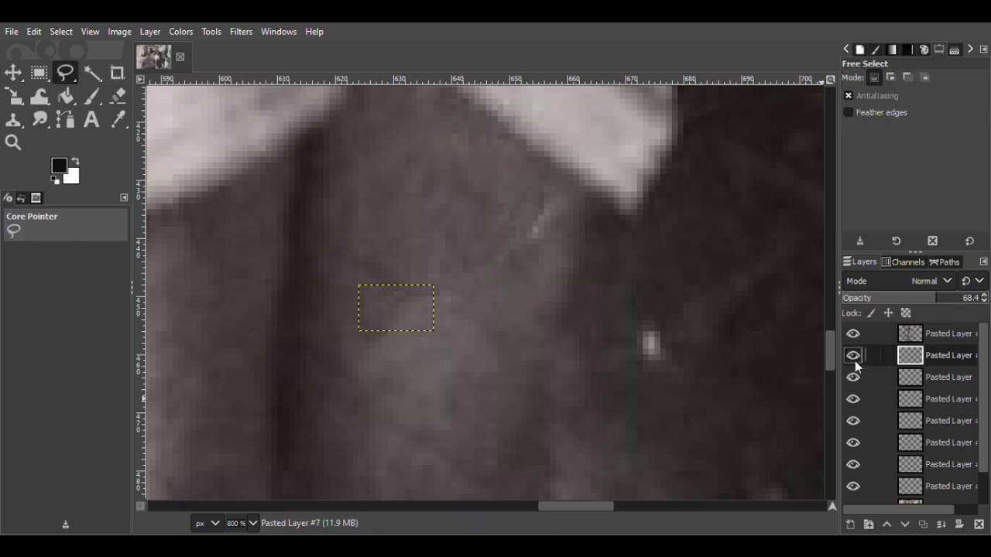
pyautogui.moveTo(504, 234); pyautogui.dragTo(489, 227)
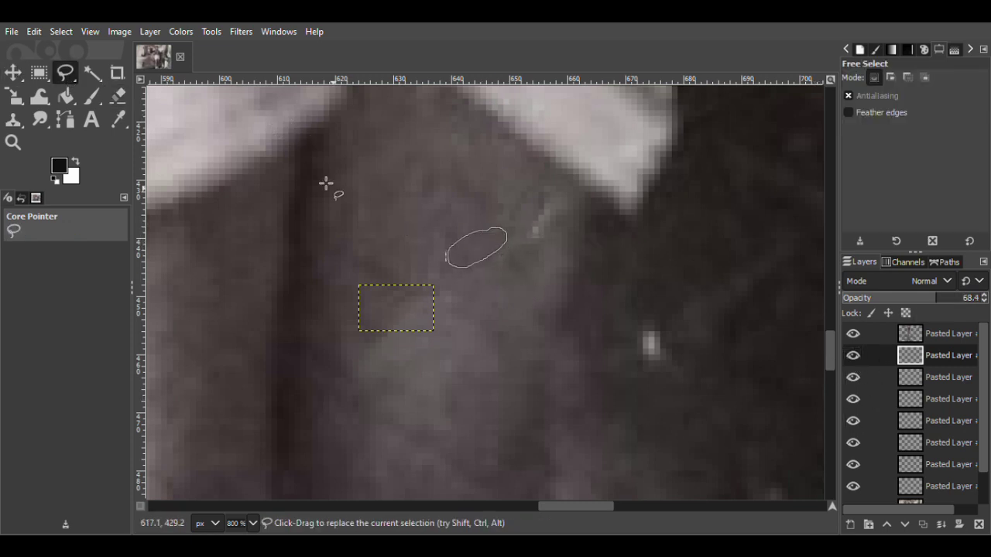
pyautogui.press('m')
pyautogui.scroll(-2, 910, 433)
pyautogui.click(909, 471)
pyautogui.hotkey('ctrl', 'c')
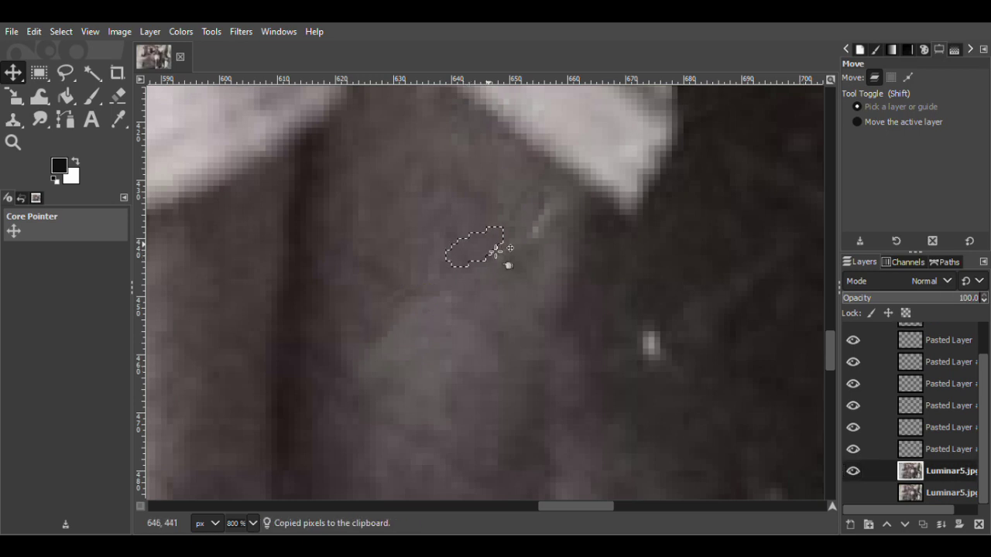
pyautogui.hotkey('ctrl', 'v')
pyautogui.click(850, 525)
pyautogui.moveTo(489, 250); pyautogui.dragTo(468, 252)
pyautogui.hotkey('ctrl', 'z')
pyautogui.hotkey('ctrl', 'z')
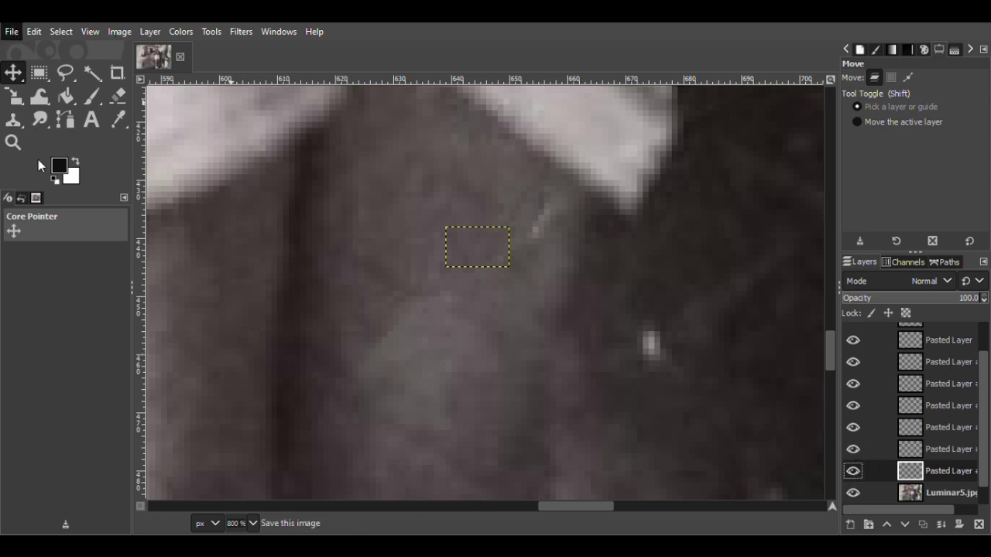
# Step: Copy fabric from beside the collar tip onto a new layer, cover the remaining upper streak with it and erase the patch's edge
pyautogui.press('f')
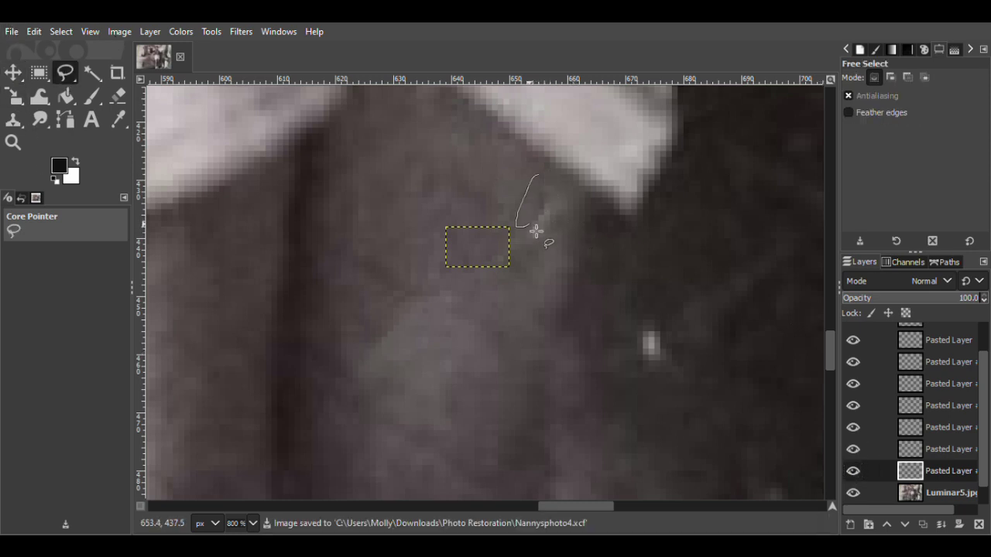
pyautogui.moveTo(549, 183); pyautogui.dragTo(549, 184)
pyautogui.click(928, 493)
pyautogui.press('m')
pyautogui.hotkey('ctrl', 'c')
pyautogui.hotkey('ctrl', 'v')
pyautogui.click(850, 525)
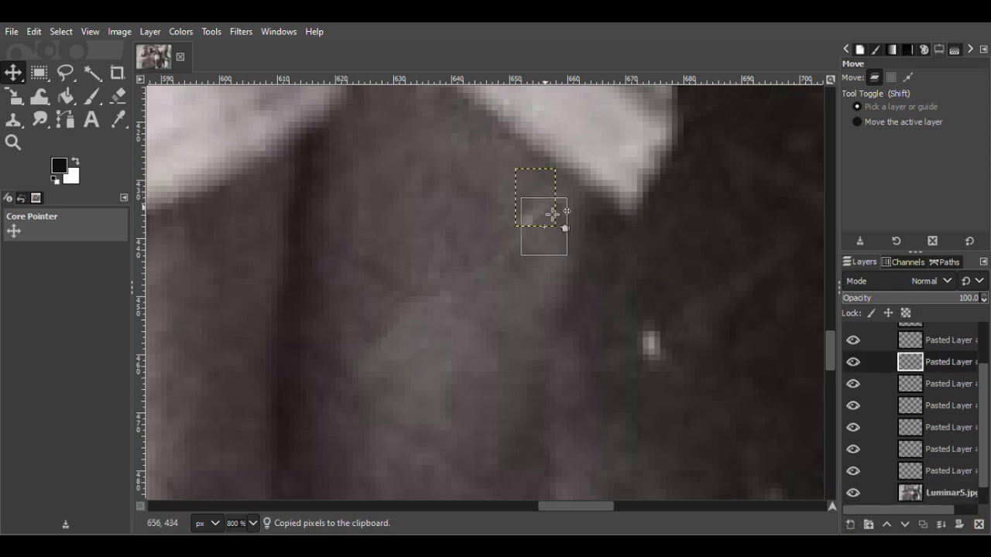
pyautogui.moveTo(558, 199); pyautogui.dragTo(574, 213)
pyautogui.hotkey('shift', 'e')
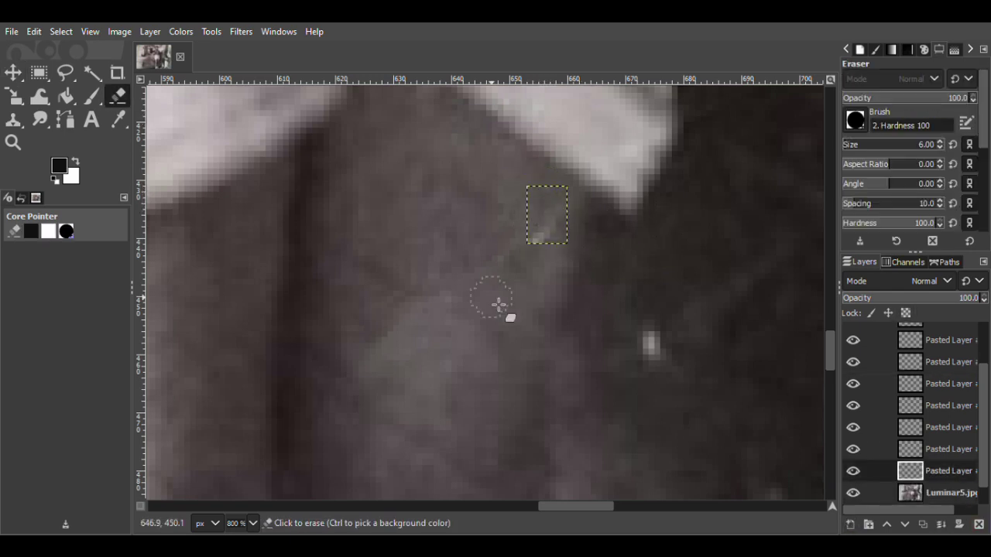
pyautogui.click(539, 208)
# Step: Duplicate the upper streak's patch layer, shift the copy over the remaining streak toward the lapel and merge it down
pyautogui.press('m')
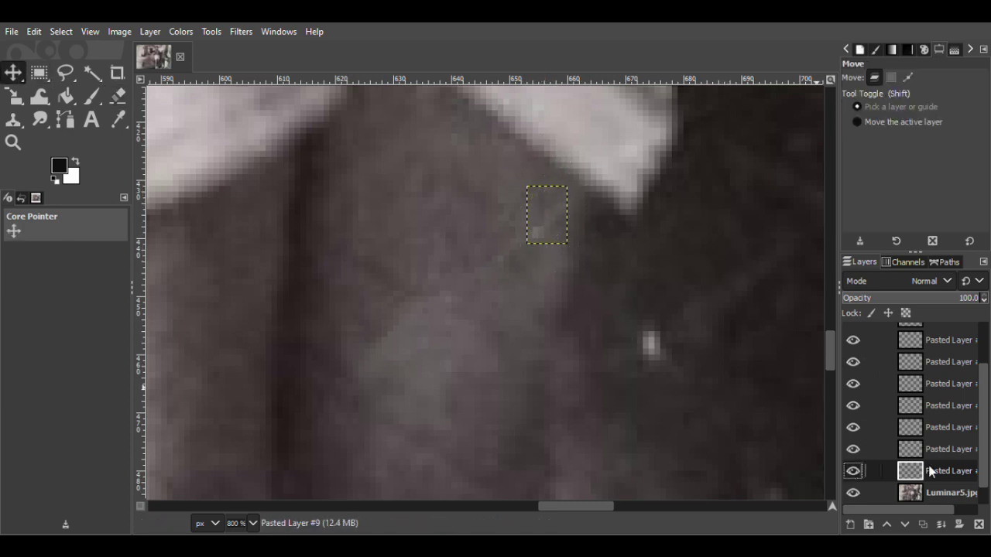
pyautogui.hotkey('ctrl', 'shift', 'd')
pyautogui.moveTo(570, 203)
pyautogui.mouseDown()
pyautogui.moveTo(560, 222)
pyautogui.moveTo(582, 210)
pyautogui.mouseUp()
pyautogui.hotkey('ctrl', 'z')
pyautogui.hotkey('shift', 'e')
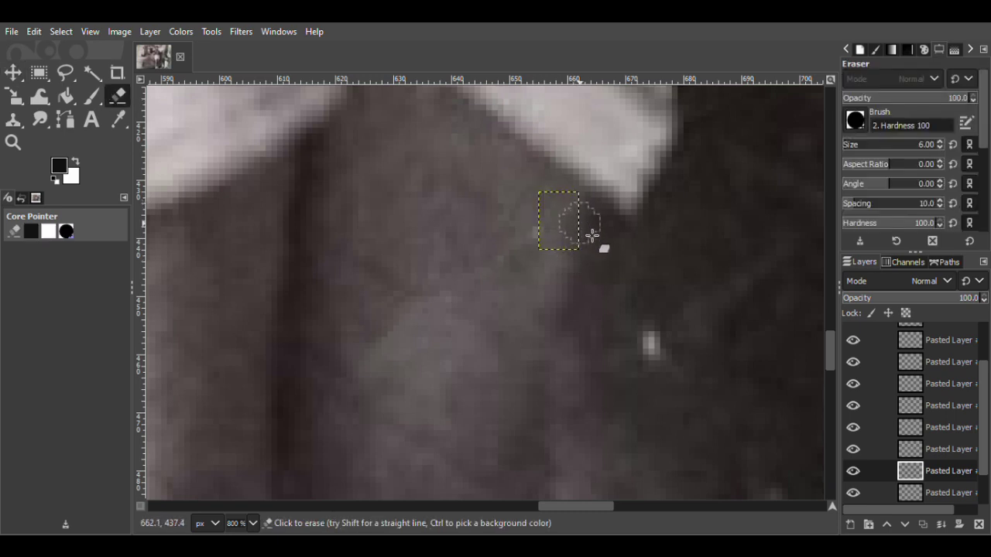
pyautogui.hotkey('ctrl', 'e')
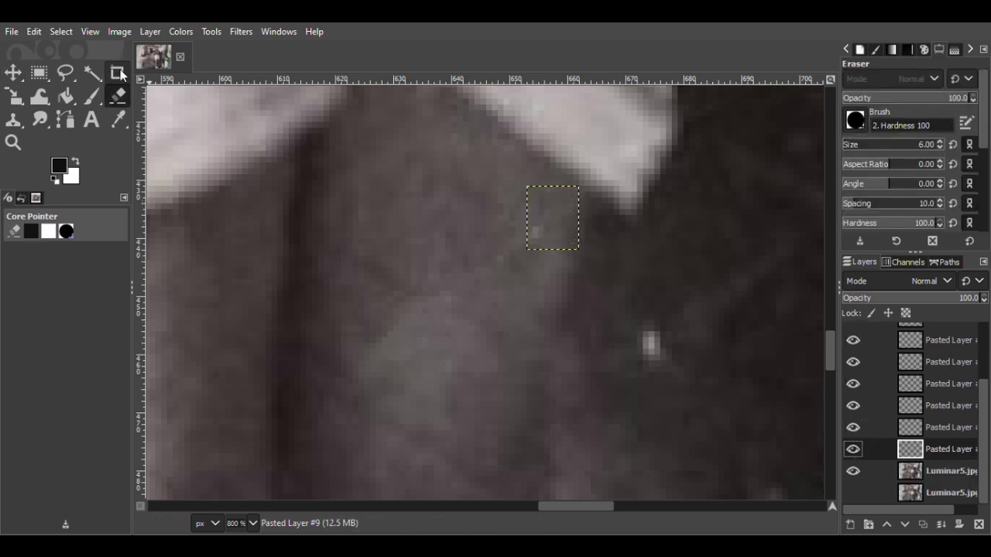
# Step: Lasso fabric below the last bright speck on the photo copy, paste it as a layer and move it up over the speck
pyautogui.press('f')
pyautogui.moveTo(542, 240)
pyautogui.mouseDown()
pyautogui.moveTo(576, 267)
pyautogui.moveTo(545, 239)
pyautogui.mouseUp()
pyautogui.click(951, 470)
pyautogui.press('m')
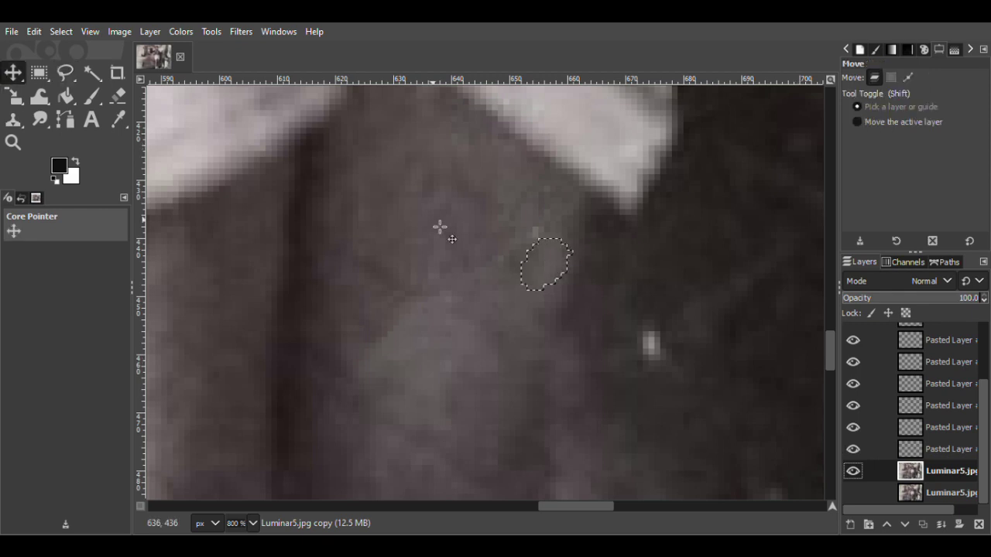
pyautogui.hotkey('ctrl', 'c')
pyautogui.hotkey('ctrl', 'v')
pyautogui.click(850, 526)
pyautogui.moveTo(558, 268)
pyautogui.mouseDown()
pyautogui.moveTo(557, 243)
pyautogui.moveTo(546, 245)
pyautogui.mouseUp()
pyautogui.click(117, 96)
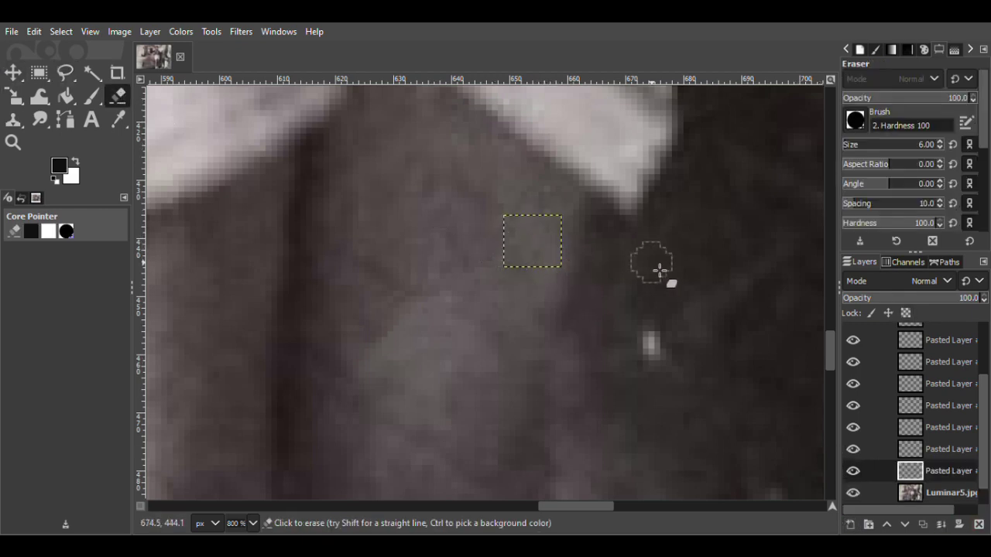
# Step: Merge the separate scratch repair patches into a single layer below Pasted Layer #1
pyautogui.rightClick(919, 450)
pyautogui.click(869, 363)
pyautogui.rightClick(881, 427)
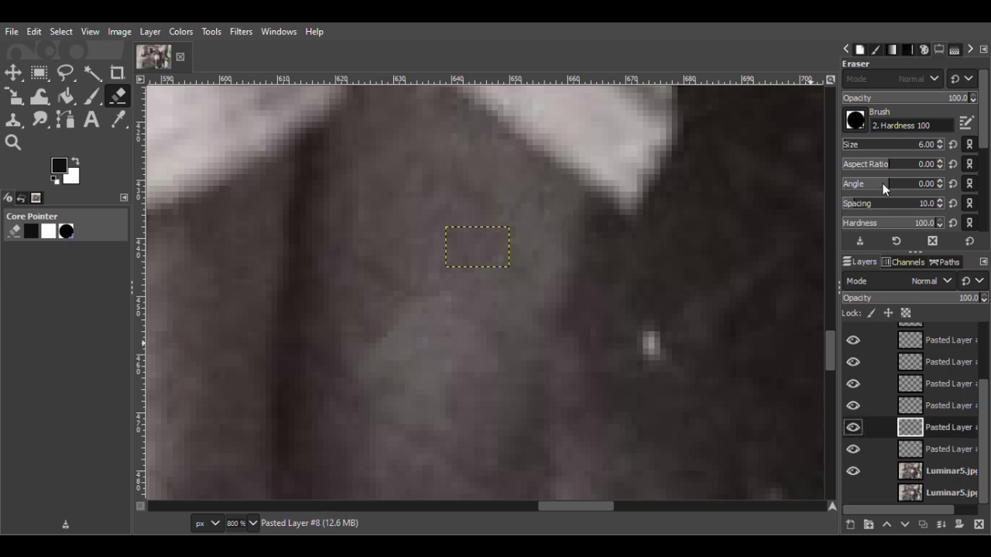
pyautogui.click(883, 185)
pyautogui.rightClick(877, 384)
pyautogui.click(848, 169)
pyautogui.rightClick(877, 384)
pyautogui.click(856, 181)
pyautogui.click(838, 193)
pyautogui.rightClick(942, 401)
pyautogui.click(859, 185)
pyautogui.rightClick(931, 357)
pyautogui.click(859, 184)
pyautogui.rightClick(932, 353)
pyautogui.click(859, 184)
pyautogui.hotkey('ctrl', 'z')
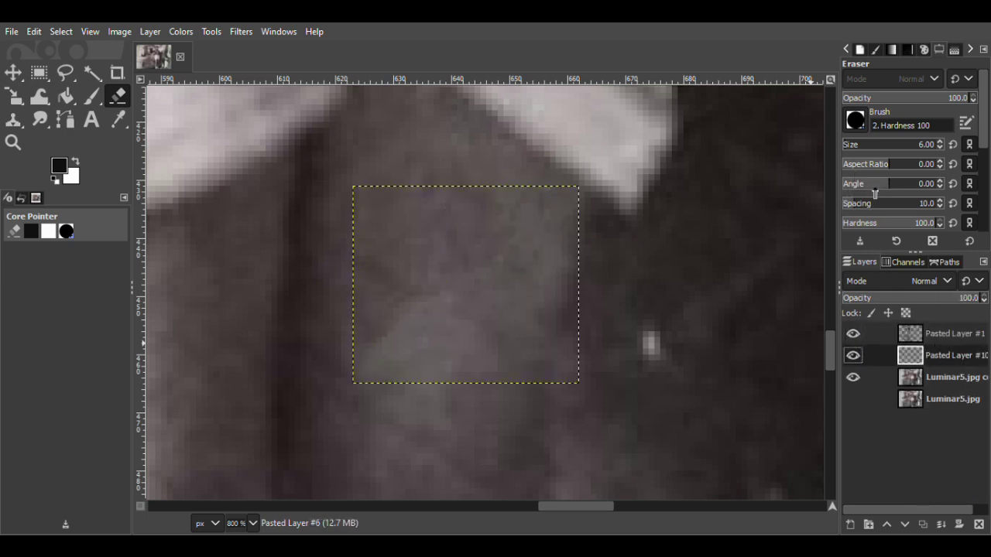
# Step: Copy a fabric patch over the lower repair's visible edge, raise its layer to the top and reduce its opacity
pyautogui.press('f')
pyautogui.moveTo(377, 335); pyautogui.dragTo(377, 337)
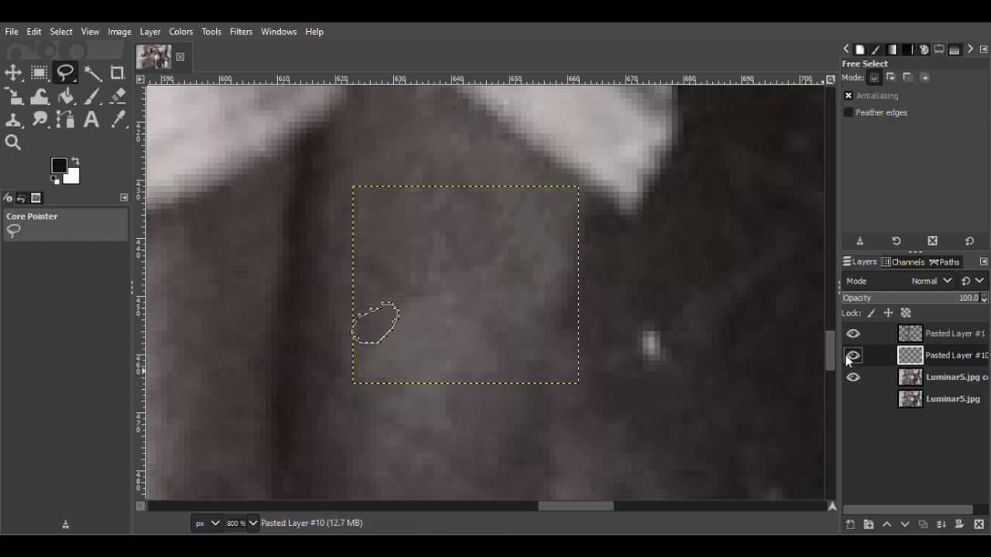
pyautogui.click(933, 376)
pyautogui.press('m')
pyautogui.hotkey('ctrl', 'c')
pyautogui.hotkey('ctrl', 'v')
pyautogui.hotkey('shift', 'ctrl', 'n')
pyautogui.moveTo(370, 328); pyautogui.dragTo(392, 345)
pyautogui.moveTo(918, 376); pyautogui.dragTo(911, 331)
pyautogui.moveTo(403, 352); pyautogui.dragTo(397, 354)
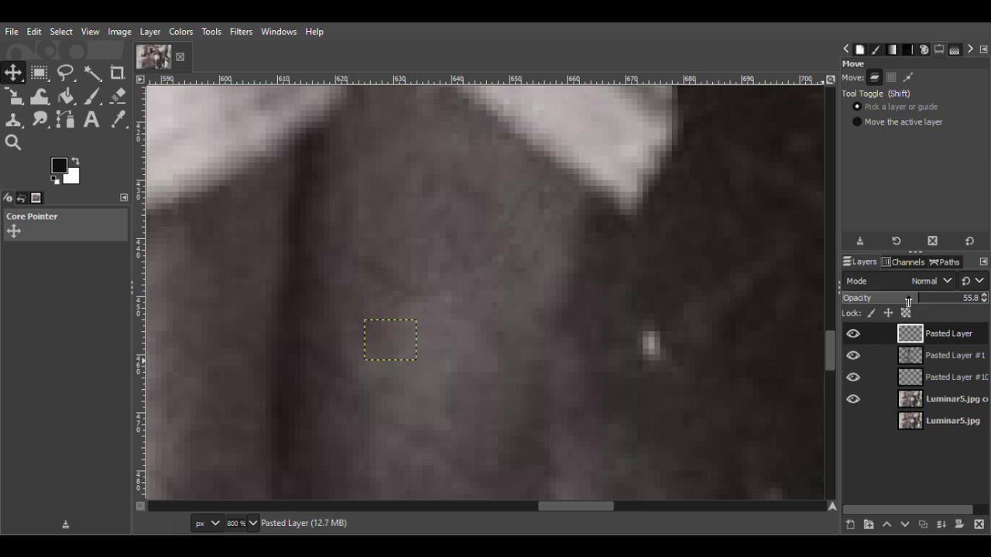
pyautogui.moveTo(934, 313); pyautogui.dragTo(935, 313)
# Step: Erase the new patch's lower edge and merge all the patch layers down into one layer
pyautogui.hotkey('shift', 'e')
pyautogui.click(367, 374)
pyautogui.hotkey('ctrl', 'e')
pyautogui.hotkey('ctrl', 'e')
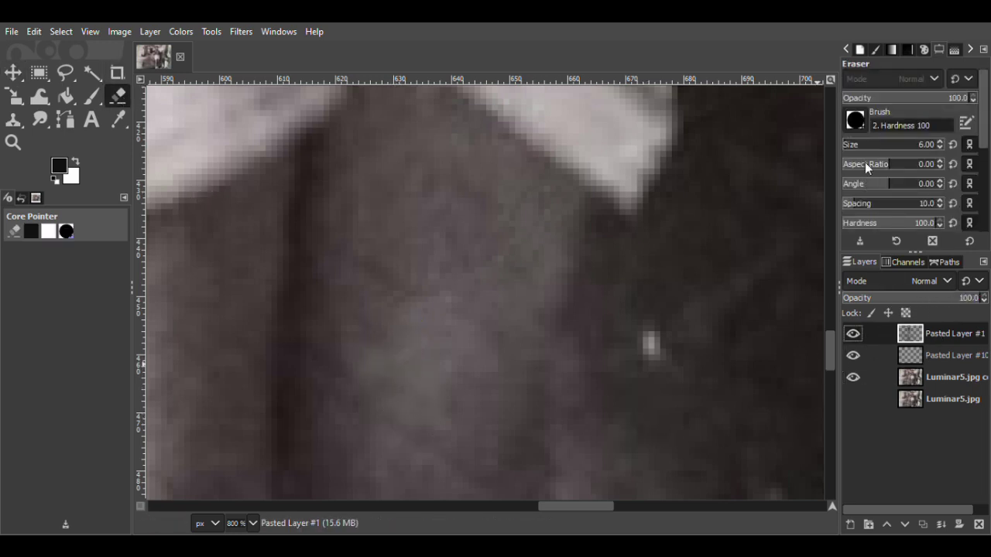
# Step: Lasso dark fabric just above the white spot on the dark jacket, paste it as a layer and move it over the spot
pyautogui.hscroll(3, 383, 310)
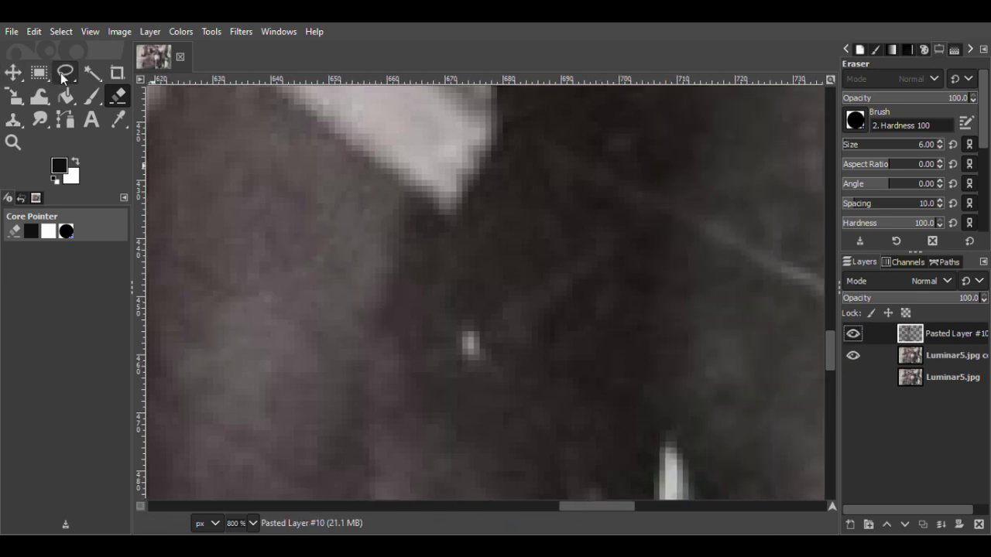
pyautogui.click(65, 73)
pyautogui.moveTo(477, 276)
pyautogui.mouseDown()
pyautogui.moveTo(478, 322)
pyautogui.moveTo(493, 279)
pyautogui.mouseUp()
pyautogui.press('Return')
pyautogui.click(918, 358)
pyautogui.press('m')
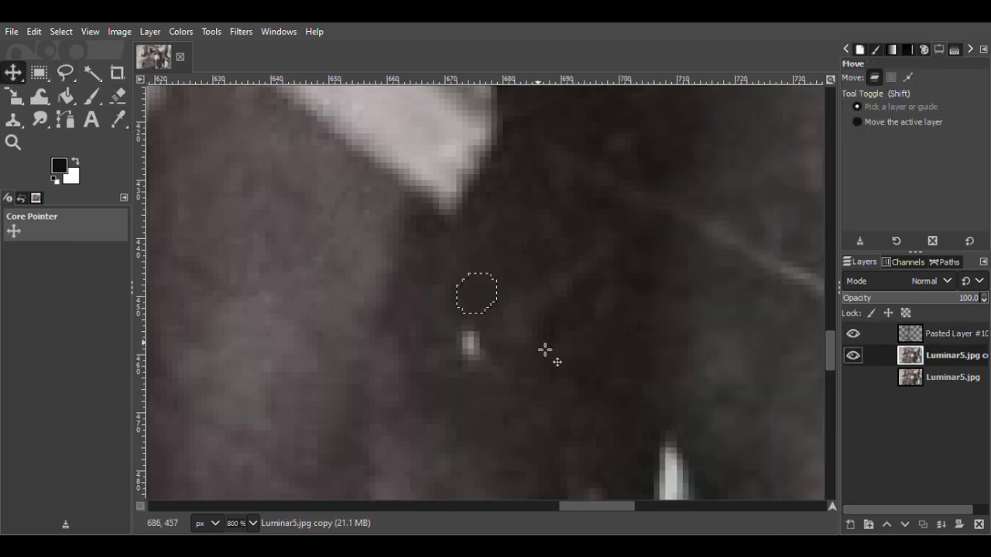
pyautogui.hotkey('ctrl', 'c')
pyautogui.hotkey('ctrl', 'v')
pyautogui.moveTo(486, 302)
pyautogui.mouseDown()
pyautogui.moveTo(475, 349)
pyautogui.moveTo(482, 342)
pyautogui.mouseUp()
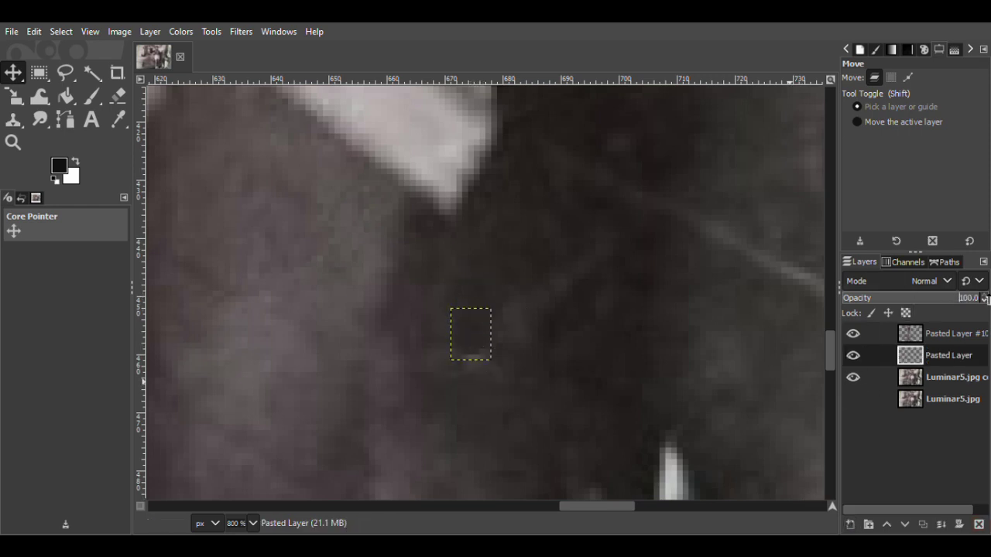
# Step: Copy dark fabric from below the white spot's remnant, cover the remnant with it and merge the two spot patches into one layer
pyautogui.press('f')
pyautogui.moveTo(483, 379)
pyautogui.mouseDown()
pyautogui.moveTo(507, 414)
pyautogui.moveTo(507, 389)
pyautogui.moveTo(484, 379)
pyautogui.mouseUp()
pyautogui.click(968, 377)
pyautogui.click(7, 82)
pyautogui.hotkey('ctrl', 'c')
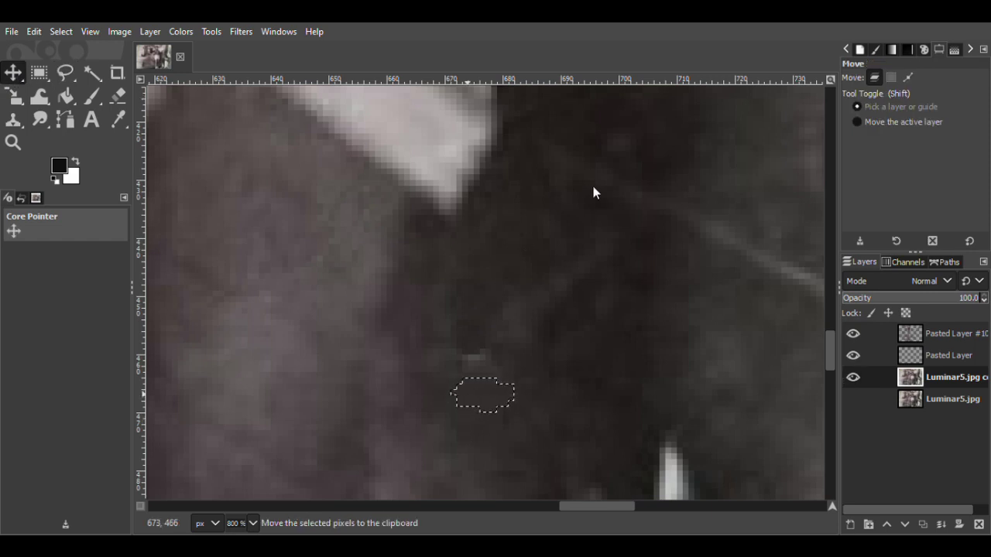
pyautogui.hotkey('ctrl', 'v')
pyautogui.moveTo(502, 405); pyautogui.dragTo(497, 370)
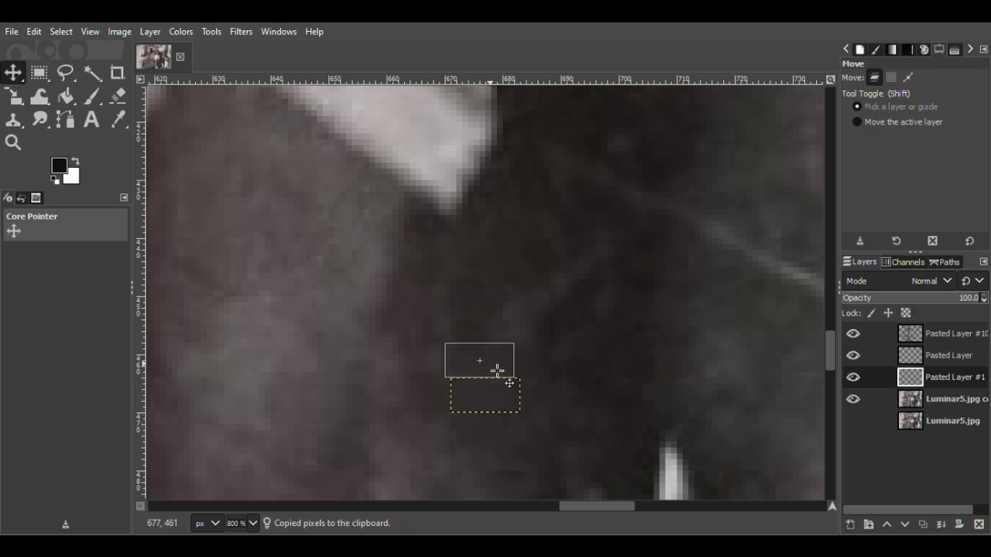
pyautogui.click(931, 358)
pyautogui.click(941, 524)
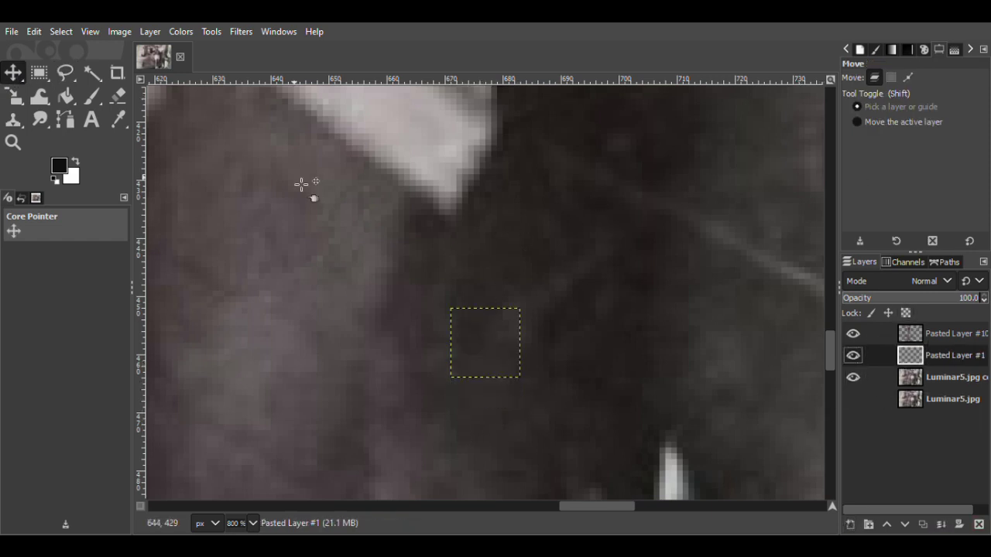
# Step: Lasso dark fabric along the faint scratch below the white shorts' corner, paste it as a layer, shift it over the scratch and save
pyautogui.click(65, 73)
pyautogui.moveTo(570, 221)
pyautogui.mouseDown()
pyautogui.moveTo(533, 290)
pyautogui.moveTo(573, 223)
pyautogui.mouseUp()
pyautogui.click(931, 377)
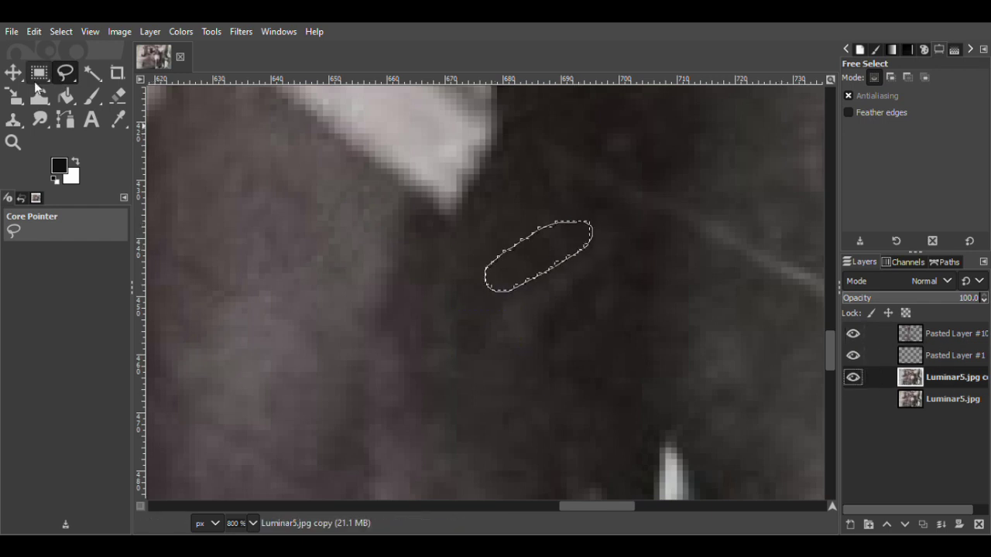
pyautogui.click(13, 74)
pyautogui.hotkey('ctrl', 'c')
pyautogui.hotkey('ctrl', 'v')
pyautogui.click(850, 524)
pyautogui.moveTo(556, 250); pyautogui.dragTo(581, 273)
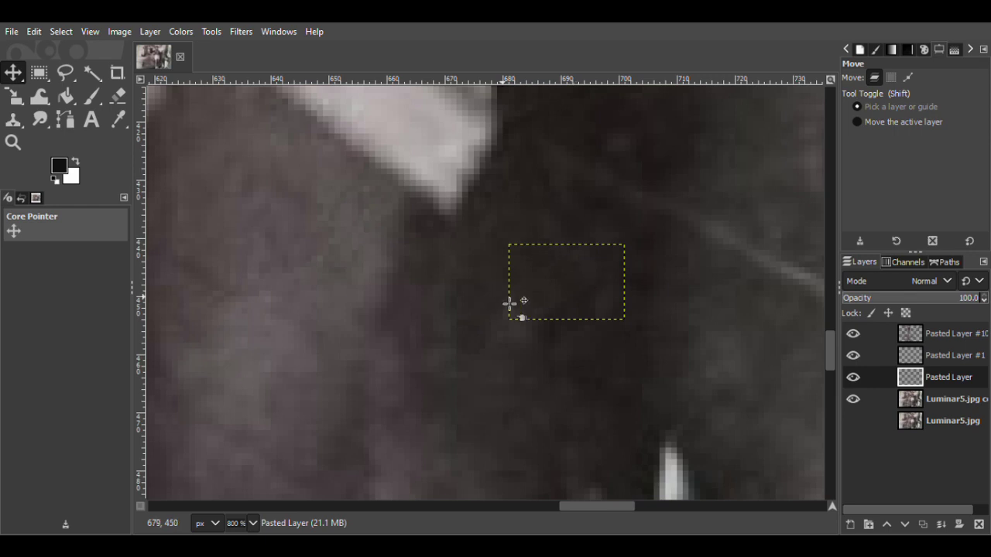
pyautogui.hotkey('ctrl', 's')
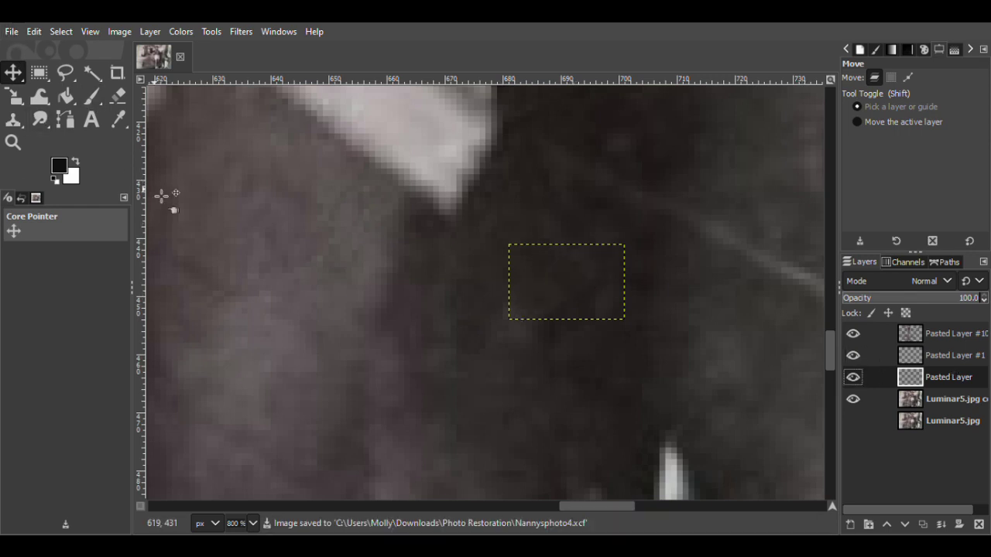
# Step: Lasso a long dark strip below the start of the diagonal scratch, paste it as a layer and move it up over the scratch
pyautogui.press('f')
pyautogui.click(859, 397)
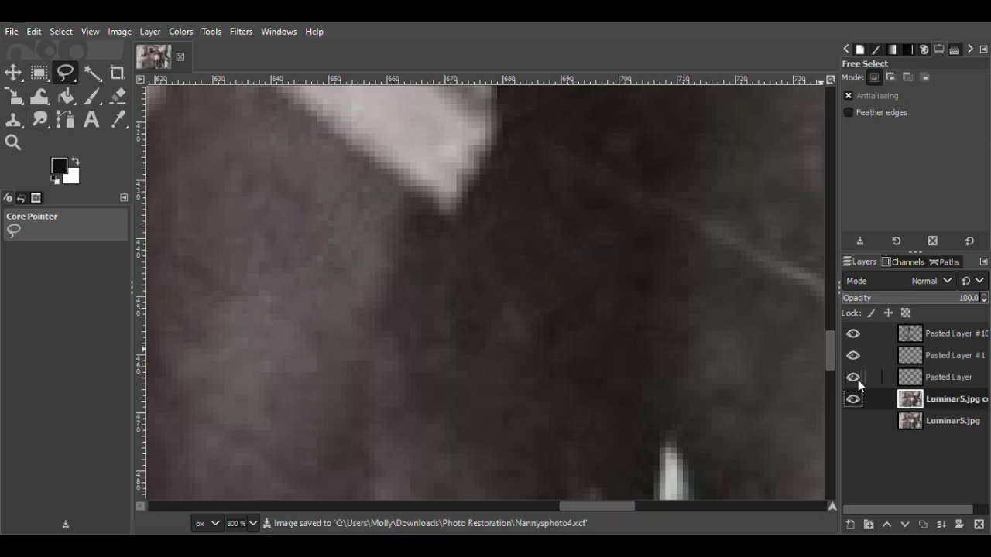
pyautogui.moveTo(647, 219); pyautogui.dragTo(538, 186)
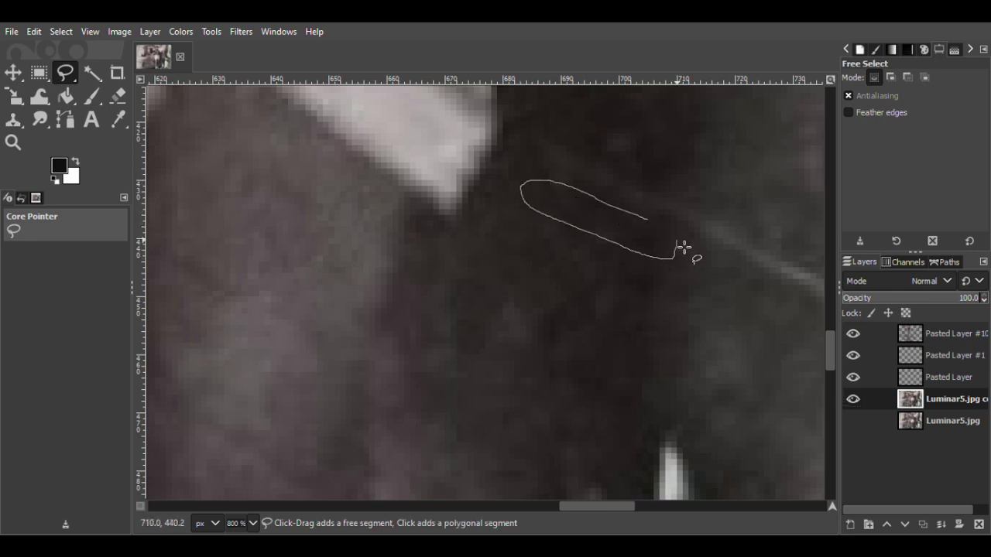
pyautogui.press('Return')
pyautogui.press('m')
pyautogui.hotkey('ctrl', 'c')
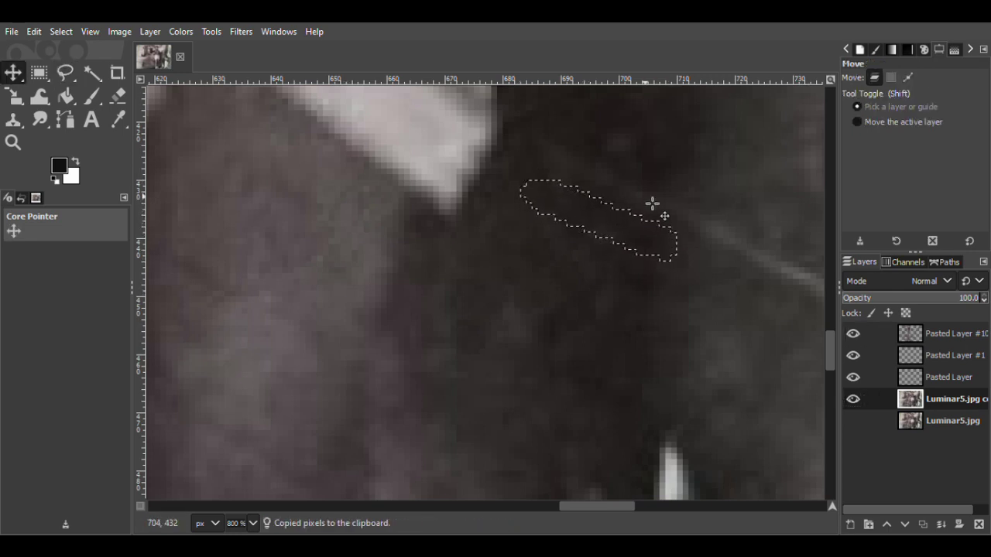
pyautogui.hotkey('ctrl', 'v')
pyautogui.hotkey('ctrl', 'shift', 'n')
pyautogui.moveTo(612, 233); pyautogui.dragTo(611, 189)
# Step: Copy a patch from below the diagonal scratch on the dark leg, cover the scratch at 93.7 layer opacity and save
pyautogui.click(65, 73)
pyautogui.moveTo(580, 506); pyautogui.dragTo(613, 506)
pyautogui.click(582, 325)
pyautogui.moveTo(590, 336); pyautogui.dragTo(583, 326)
pyautogui.click(965, 422)
pyautogui.click(13, 73)
pyautogui.rightClick(459, 290)
pyautogui.click(598, 194)
pyautogui.hotkey('ctrl', 'v')
pyautogui.click(850, 525)
pyautogui.moveTo(514, 325); pyautogui.dragTo(531, 297)
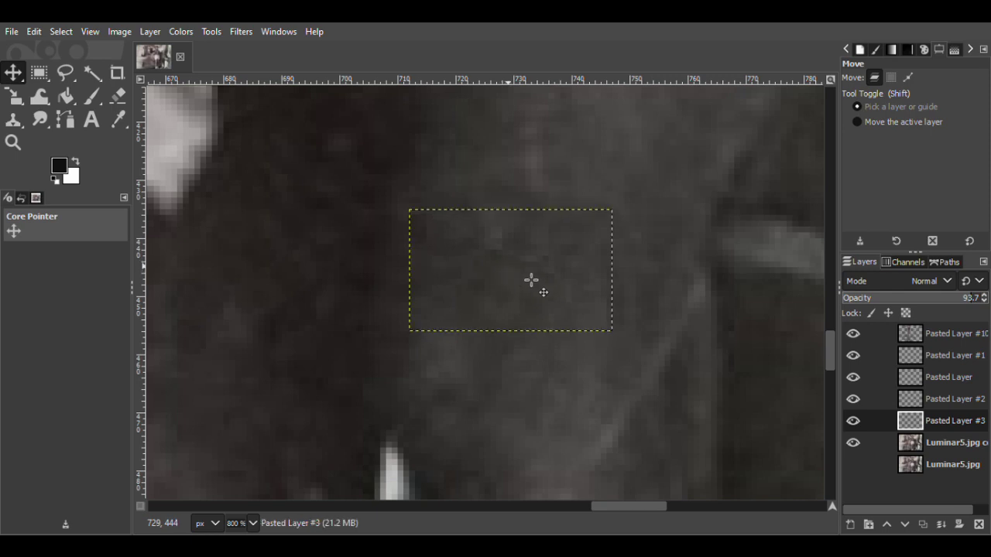
pyautogui.hotkey('ctrl', 's')
# Step: Lasso a narrow patch beside the thin slanting line near the leg's edge, paste it as a layer and move it slightly toward the line
pyautogui.press('f')
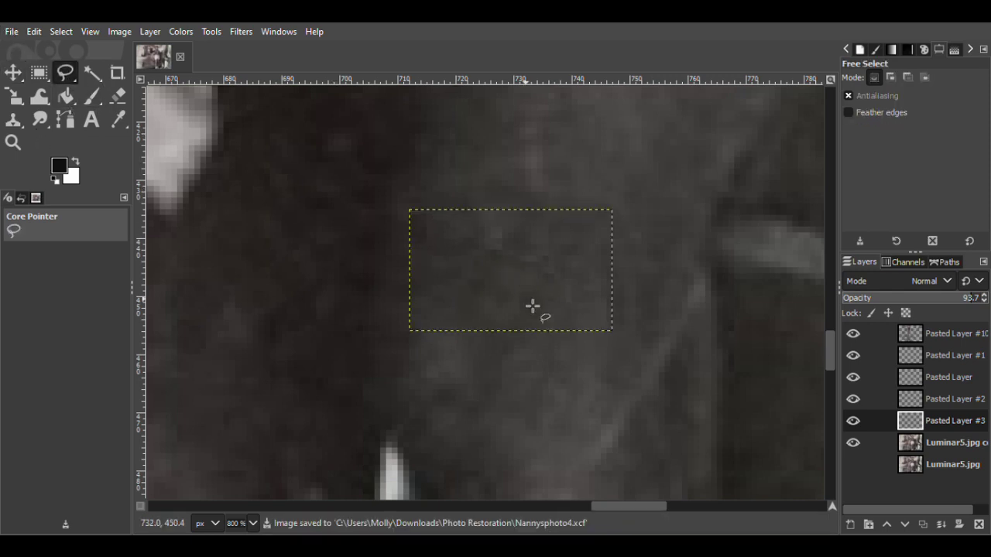
pyautogui.moveTo(636, 380)
pyautogui.mouseDown()
pyautogui.moveTo(660, 300)
pyautogui.moveTo(695, 273)
pyautogui.mouseUp()
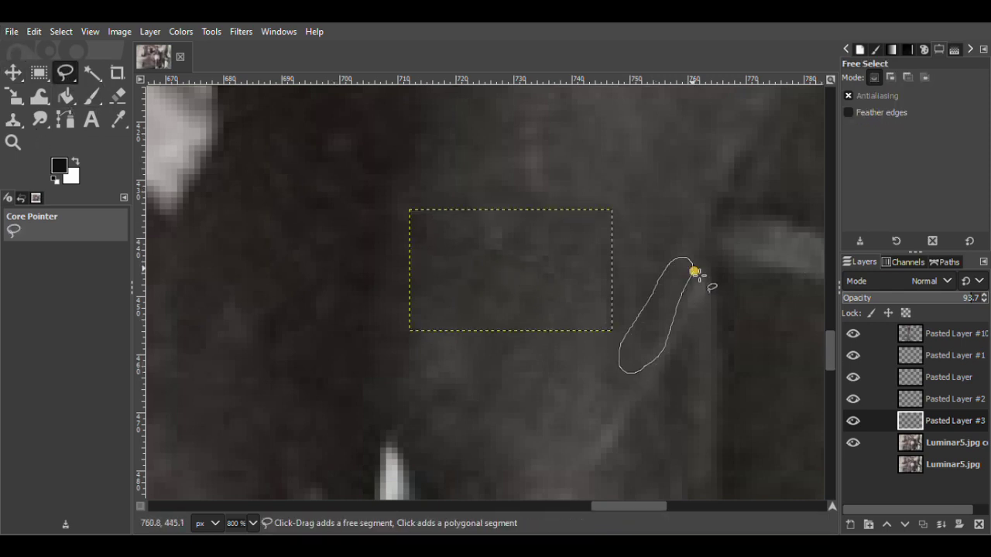
pyautogui.click(928, 444)
pyautogui.click(14, 73)
pyautogui.rightClick(658, 323)
pyautogui.hotkey('shift', 'ctrl', 'c')
pyautogui.hotkey('ctrl', 'v')
pyautogui.click(850, 525)
pyautogui.moveTo(657, 332); pyautogui.dragTo(677, 326)
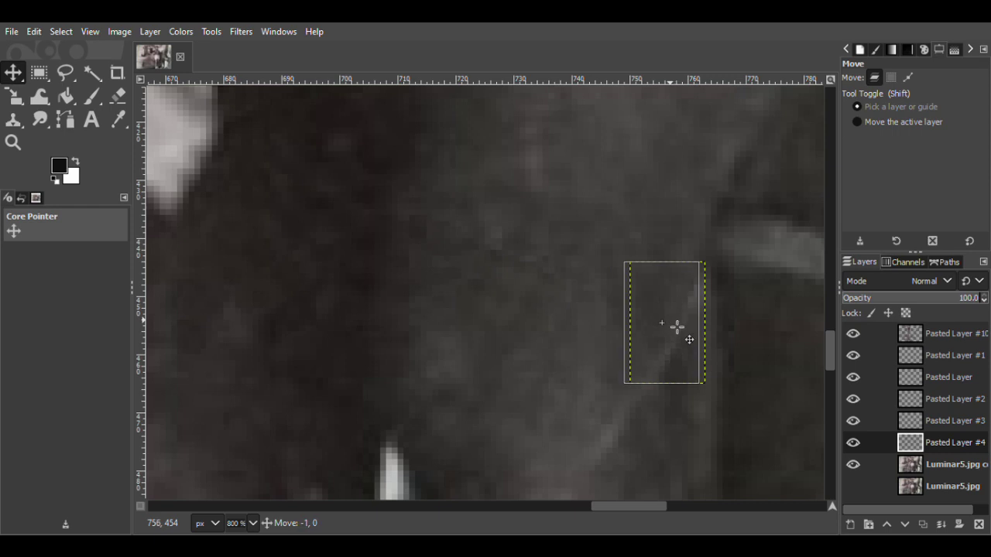
pyautogui.hotkey('shift', 'e')
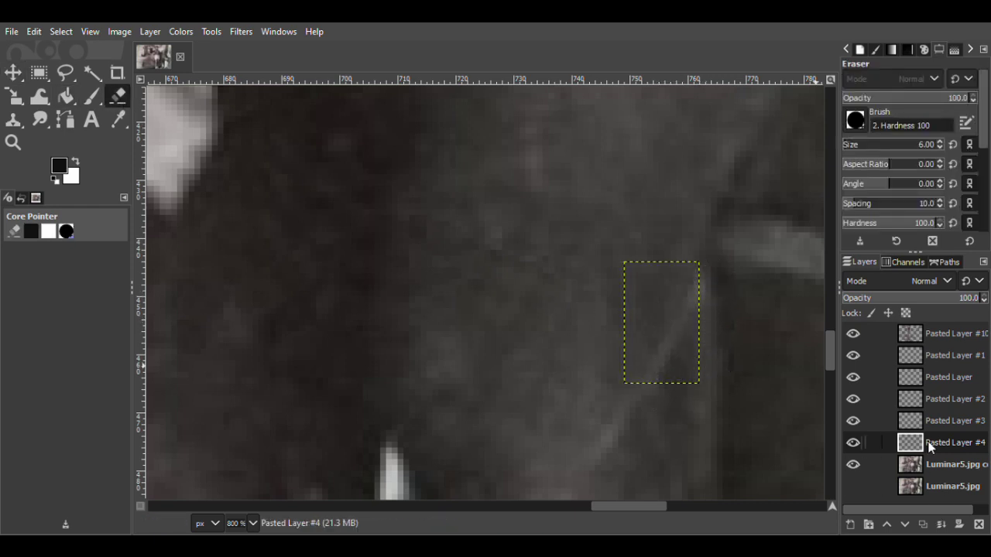
# Step: Copy a patch from beside the slanting line's lower part, cover that part with it at 72.6 opacity and save
pyautogui.press('f')
pyautogui.moveTo(643, 349)
pyautogui.mouseDown()
pyautogui.moveTo(577, 422)
pyautogui.moveTo(619, 421)
pyautogui.moveTo(635, 349)
pyautogui.mouseUp()
pyautogui.press('Return')
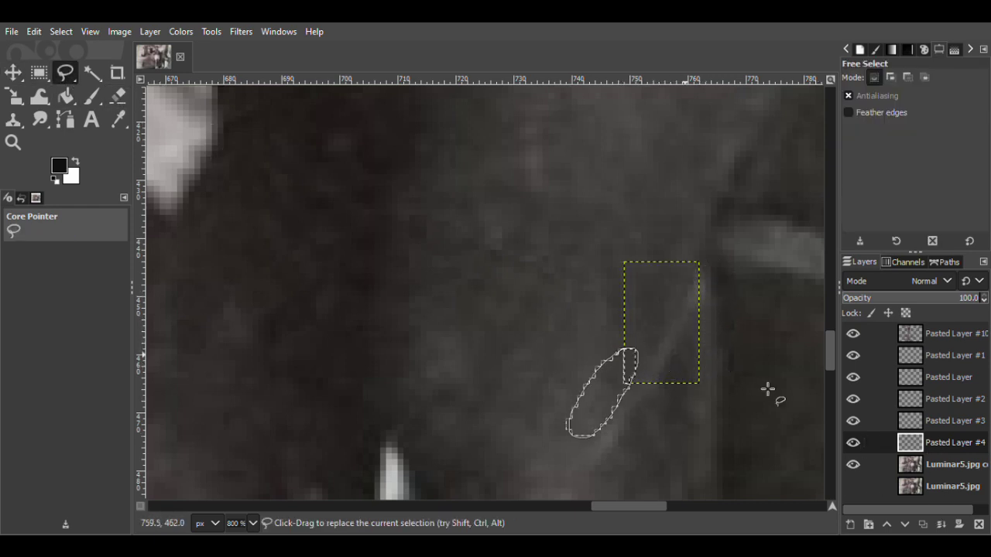
pyautogui.click(936, 465)
pyautogui.press('m')
pyautogui.hotkey('ctrl', 'c')
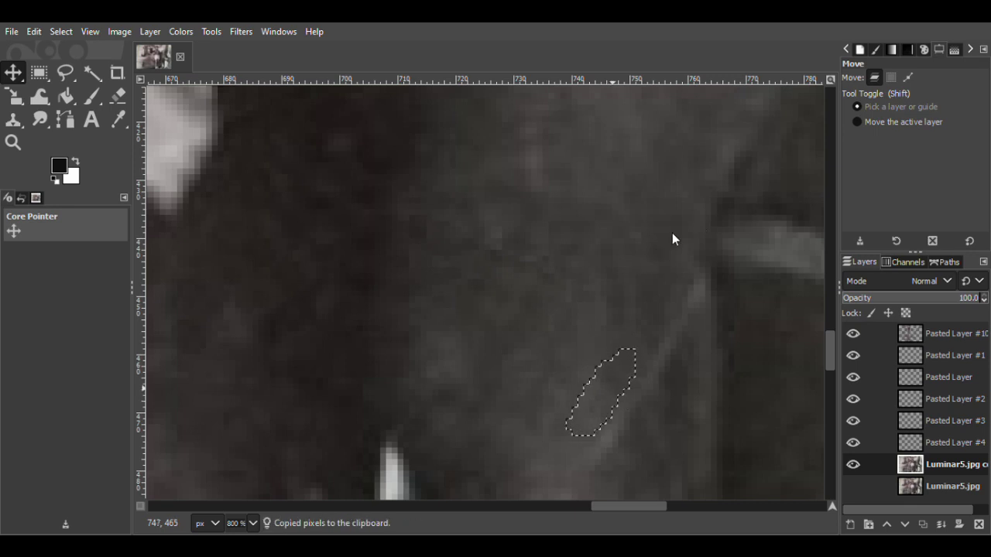
pyautogui.hotkey('ctrl', 'v')
pyautogui.hotkey('ctrl', 'shift', 'n')
pyautogui.moveTo(622, 414); pyautogui.dragTo(628, 432)
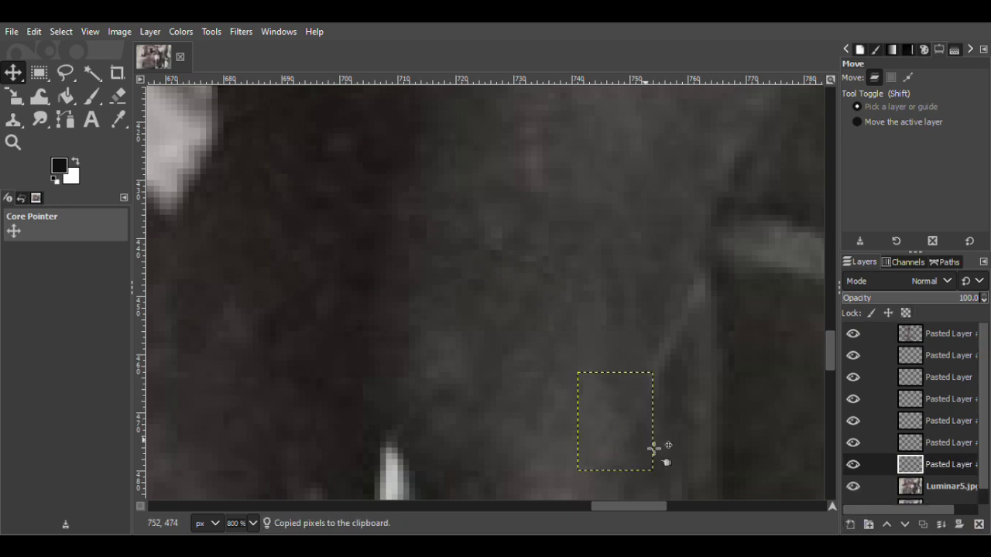
pyautogui.moveTo(945, 306); pyautogui.dragTo(891, 298)
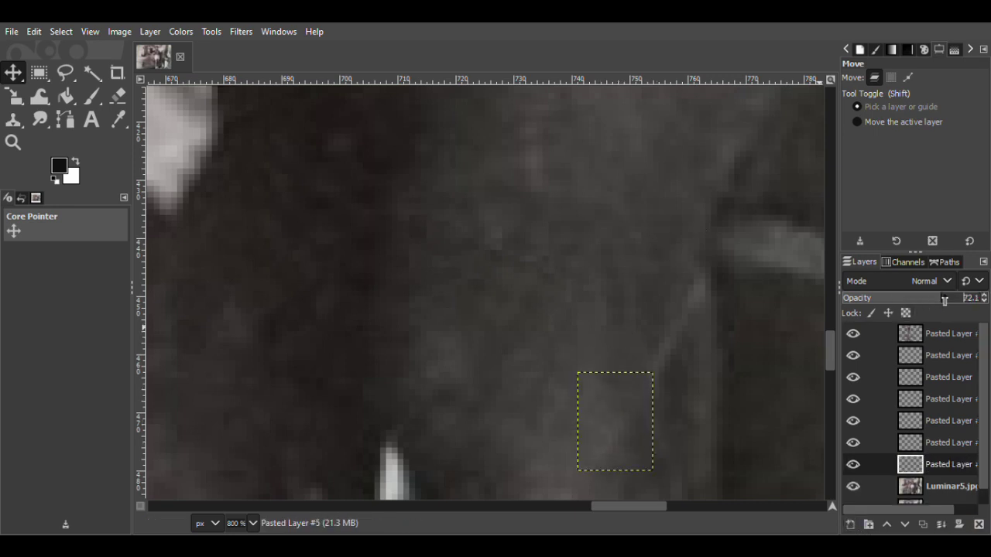
pyautogui.hotkey('ctrl', 's')
# Step: Copy a patch from left of the slanting line's middle part, cover that part with it at 68.9 opacity and save
pyautogui.click(65, 73)
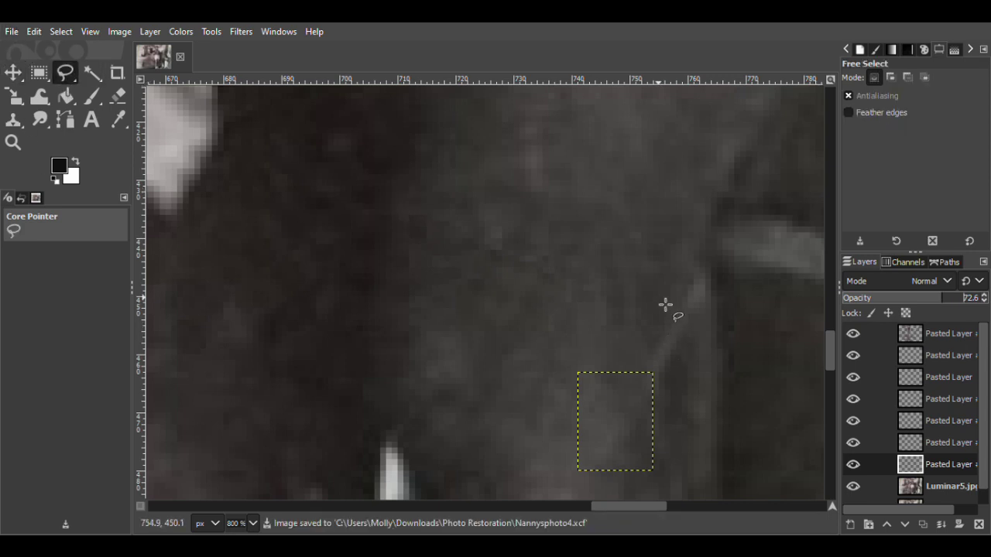
pyautogui.moveTo(645, 380); pyautogui.dragTo(666, 300)
pyautogui.click(911, 486)
pyautogui.click(13, 74)
pyautogui.rightClick(638, 348)
pyautogui.hotkey('ctrl', 'v')
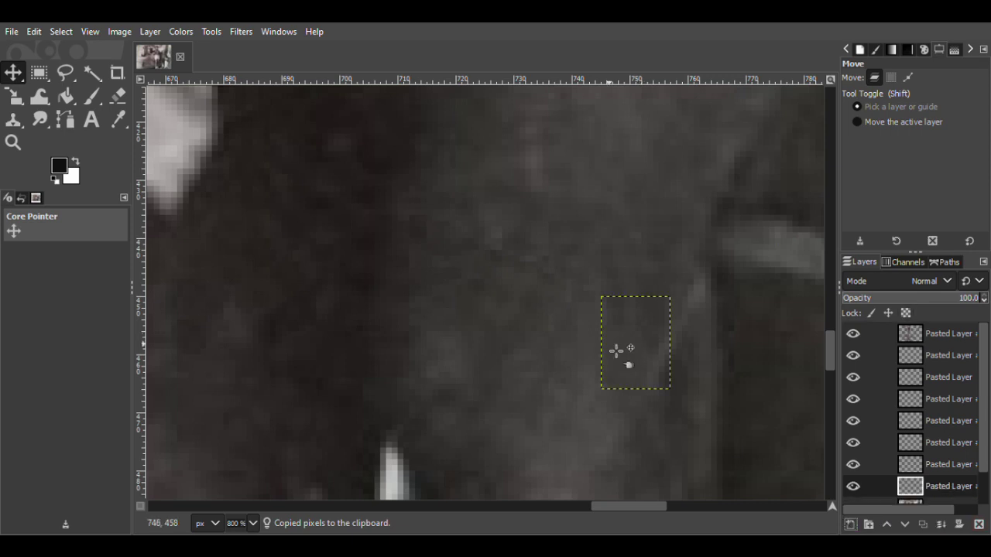
pyautogui.moveTo(628, 370); pyautogui.dragTo(652, 387)
pyautogui.click(958, 302)
pyautogui.hotkey('shift', 'e')
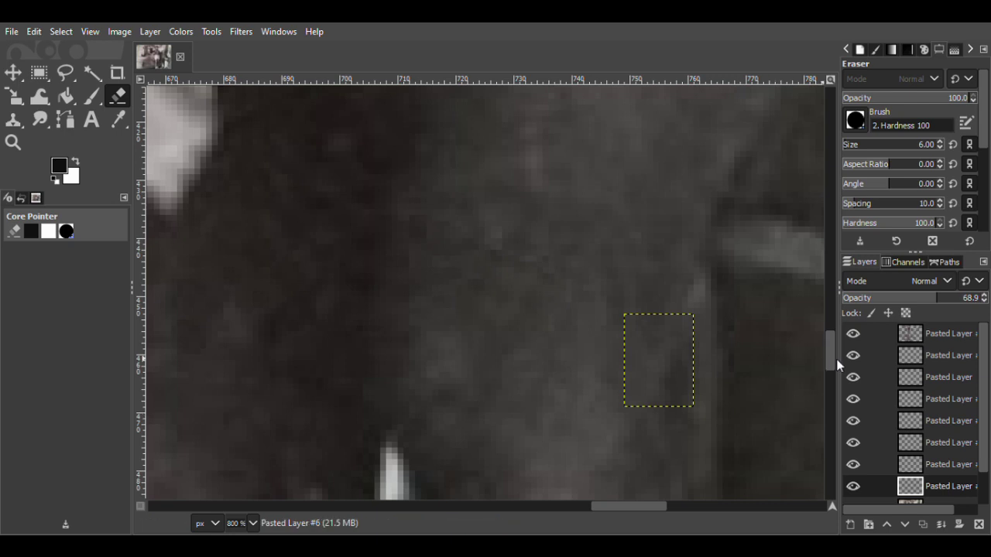
pyautogui.scroll(-1, 830, 364)
pyautogui.hotkey('ctrl', 's')
# Step: Copy a patch from the leg's edge over the slanting line's upper end and raise its layer to second in the stack
pyautogui.click(66, 72)
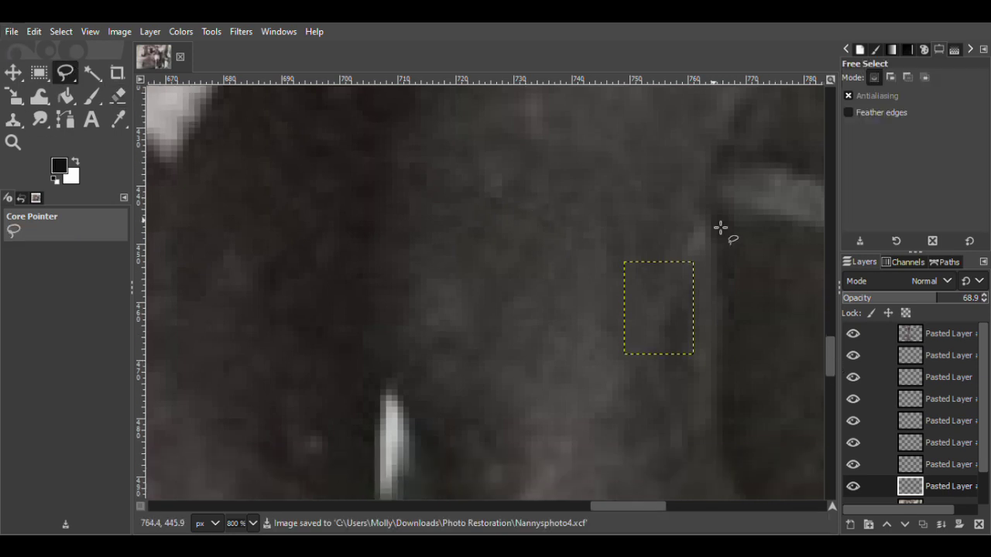
pyautogui.scroll(-1, 872, 422)
pyautogui.click(932, 471)
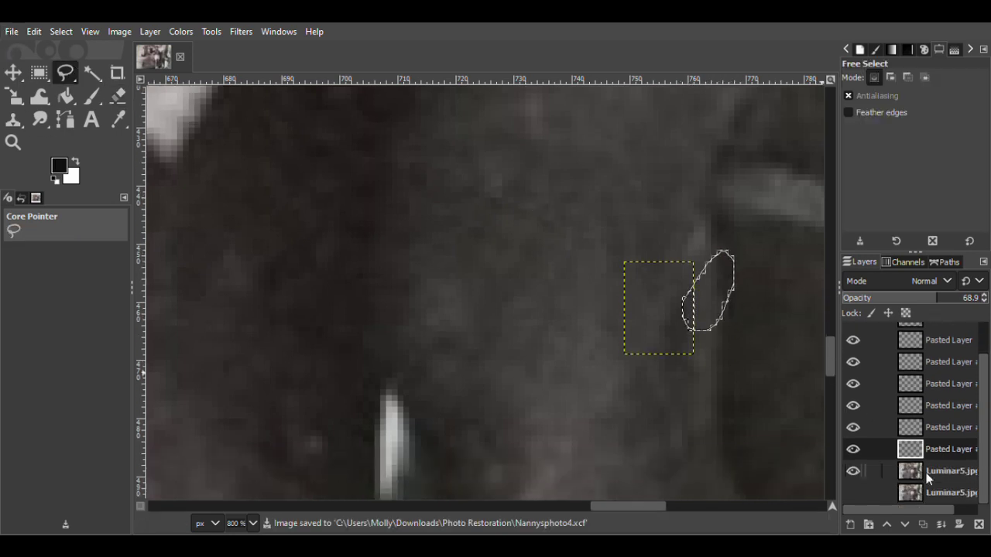
pyautogui.press('m')
pyautogui.hotkey('ctrl', 'c')
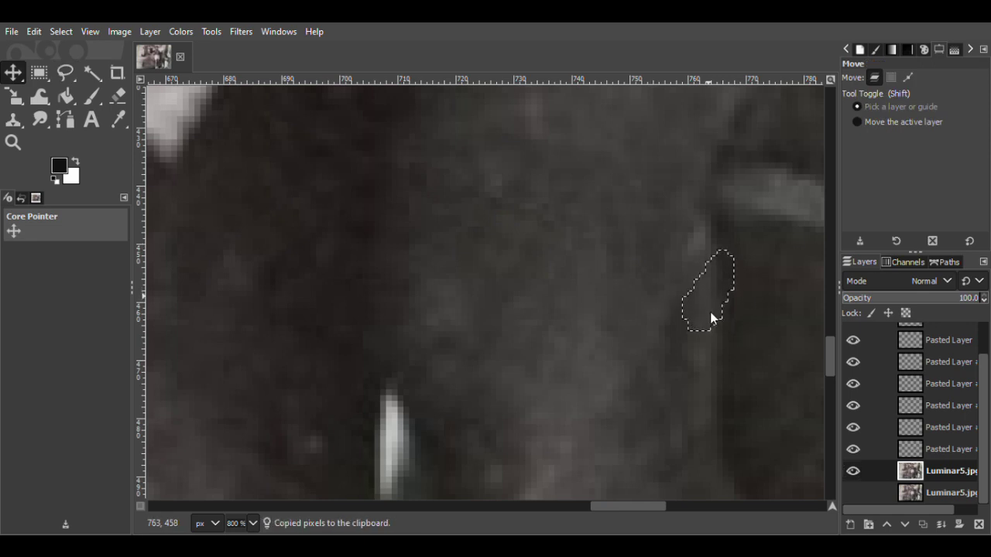
pyautogui.hotkey('ctrl', 'v')
pyautogui.hotkey('shift', 'ctrl', 'n')
pyautogui.moveTo(715, 301); pyautogui.dragTo(701, 254)
pyautogui.scroll(1, 918, 434)
pyautogui.click(921, 355)
# Step: Erase the new patch's lower edge, save the image and shift the patch one pixel right
pyautogui.hotkey('shift', 'e')
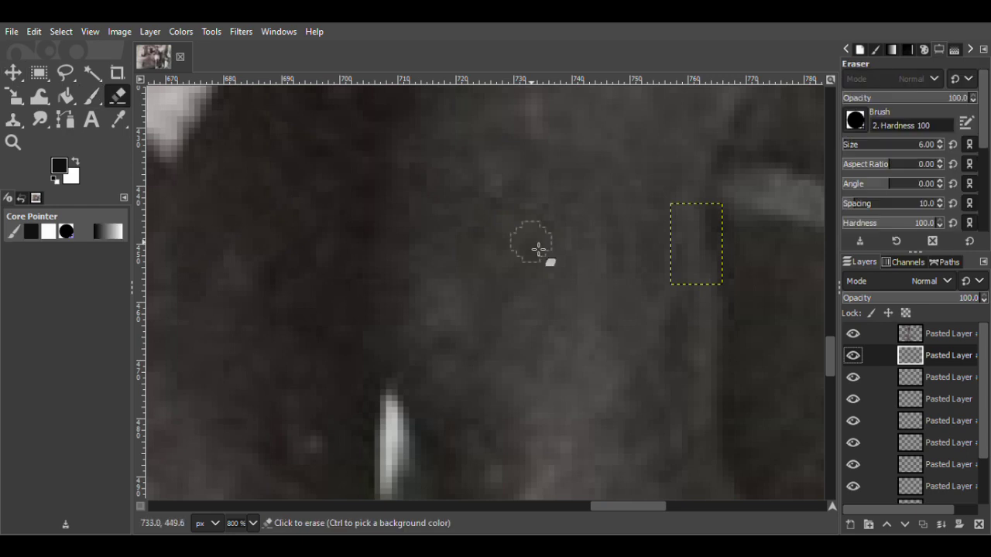
pyautogui.click(852, 355)
pyautogui.click(853, 355)
pyautogui.moveTo(717, 274)
pyautogui.mouseDown()
pyautogui.moveTo(683, 253)
pyautogui.moveTo(690, 261)
pyautogui.mouseUp()
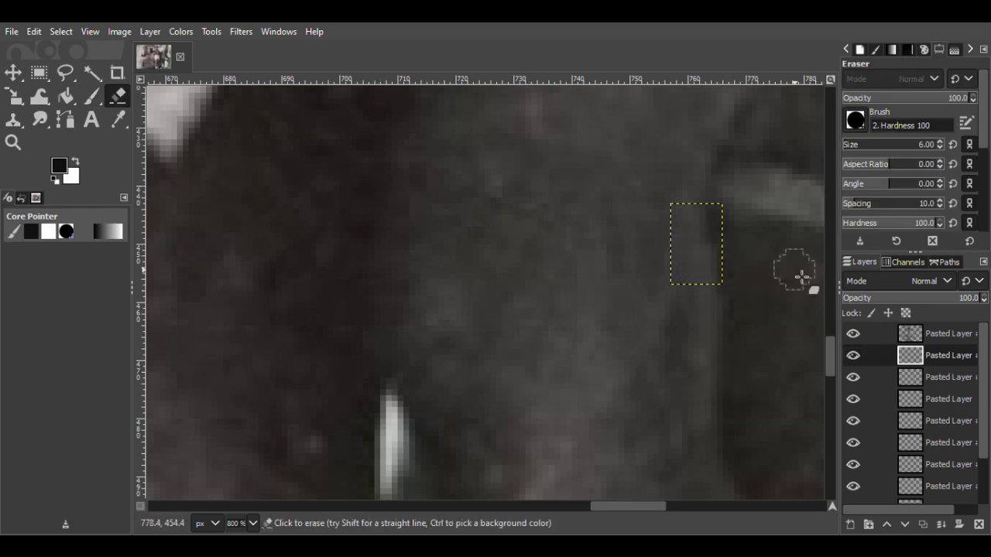
pyautogui.hotkey('ctrl', 's')
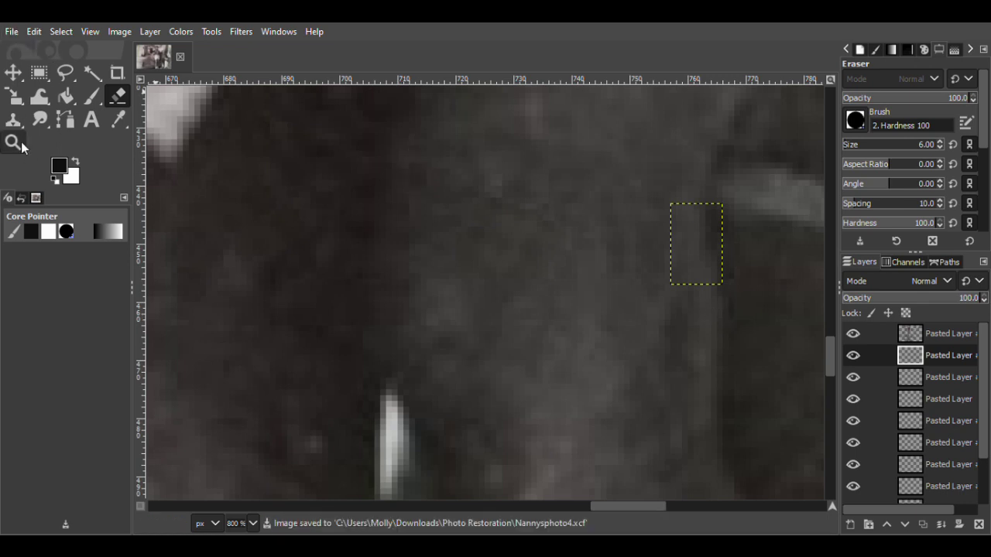
pyautogui.press('m')
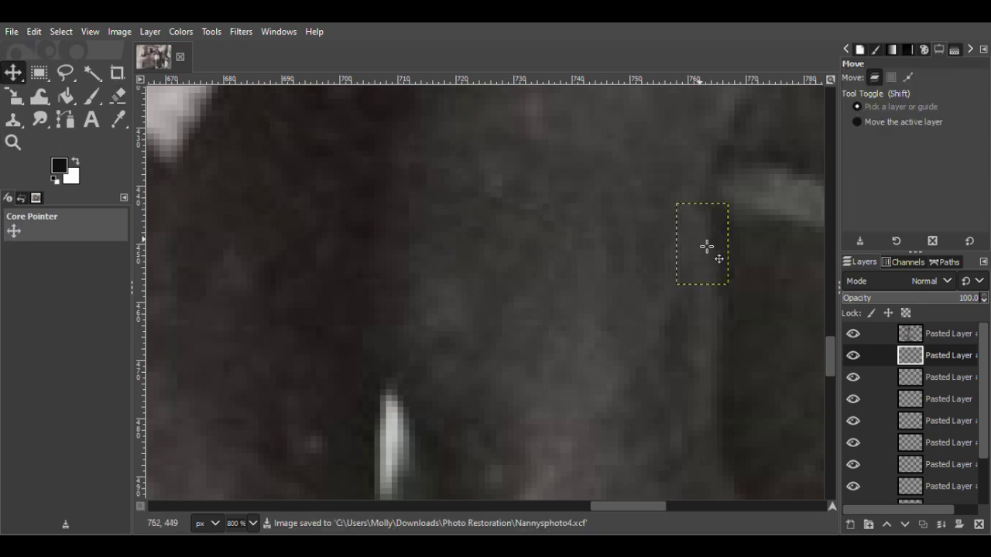
pyautogui.click(935, 334)
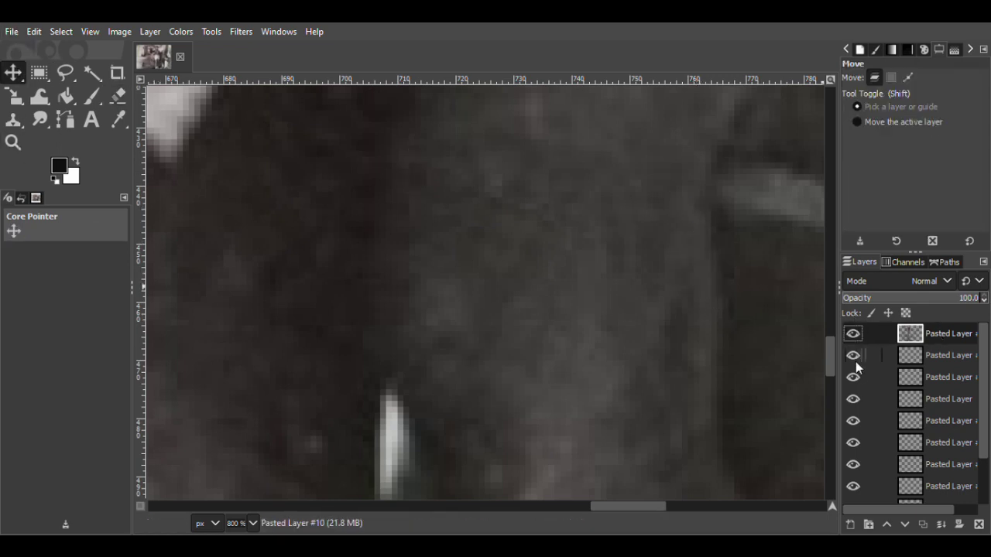
# Step: Copy dark fabric from above the small light spot beside the bright white mark, cover the spot at 88.4 opacity and save
pyautogui.moveTo(831, 368); pyautogui.dragTo(831, 384)
pyautogui.click(65, 74)
pyautogui.moveTo(317, 240)
pyautogui.mouseDown()
pyautogui.moveTo(309, 265)
pyautogui.moveTo(317, 240)
pyautogui.mouseUp()
pyautogui.scroll(-3, 958, 470)
pyautogui.click(958, 472)
pyautogui.click(13, 74)
pyautogui.rightClick(320, 254)
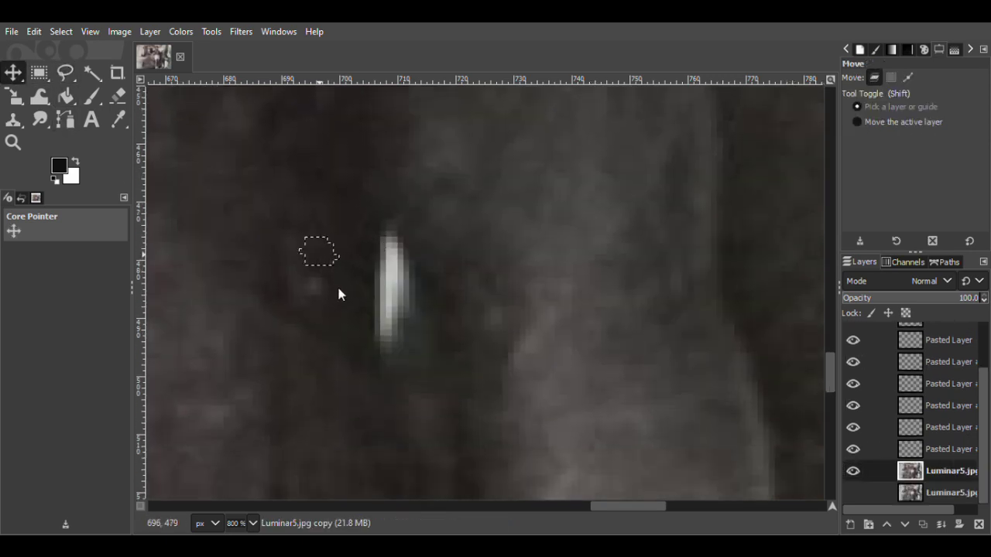
pyautogui.hotkey('ctrl', 'v')
pyautogui.click(850, 525)
pyautogui.moveTo(327, 263); pyautogui.dragTo(334, 306)
pyautogui.click(966, 302)
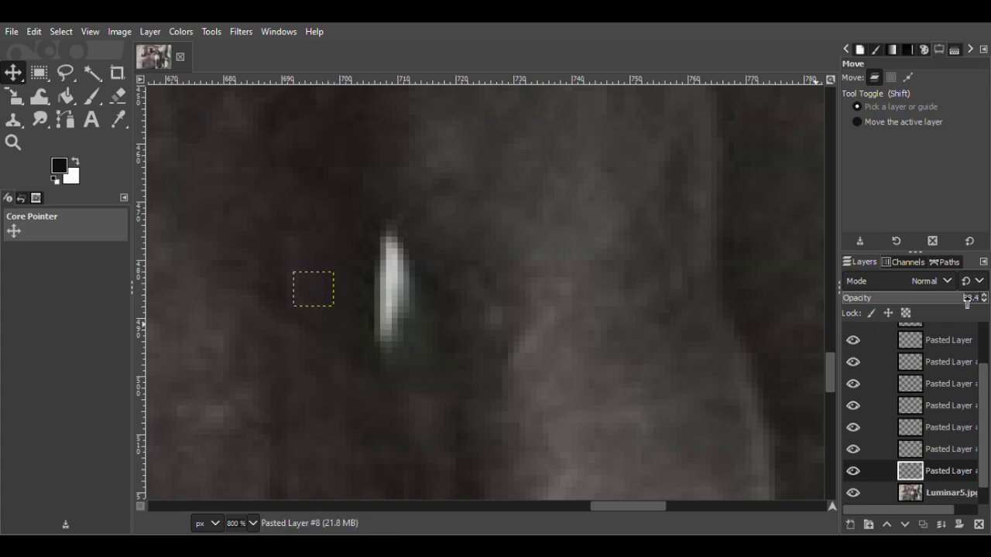
pyautogui.click(6, 31)
pyautogui.click(15, 151)
# Step: Examine the light marks and scratch near the painted 2 at the bottom of the photo at 1100% zoom
pyautogui.click(14, 142)
pyautogui.click(597, 284)
pyautogui.click(598, 284)
pyautogui.click(598, 284)
pyautogui.click(598, 284)
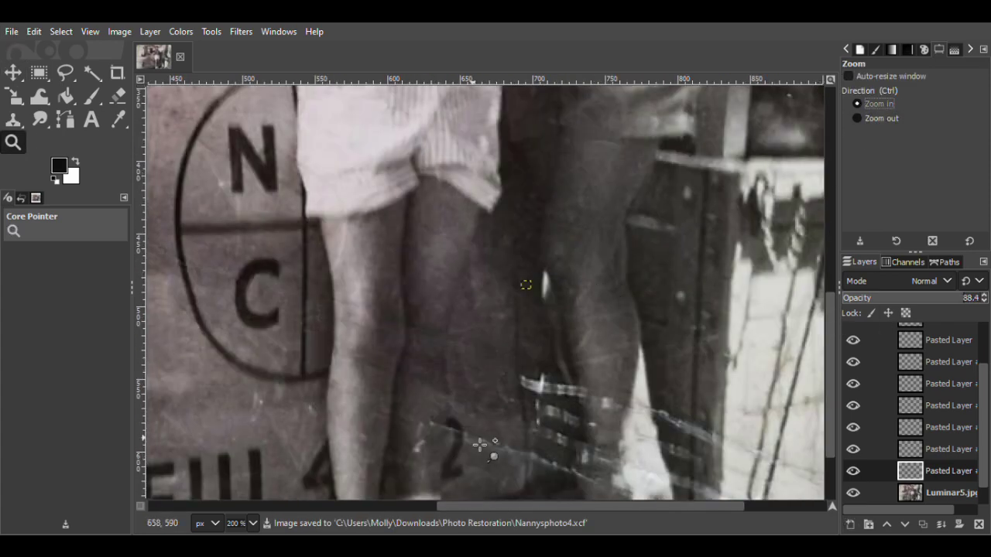
pyautogui.click(421, 445)
pyautogui.click(420, 446)
pyautogui.click(420, 446)
pyautogui.click(420, 446)
pyautogui.click(420, 446)
pyautogui.moveTo(832, 420); pyautogui.dragTo(832, 424)
pyautogui.click(65, 73)
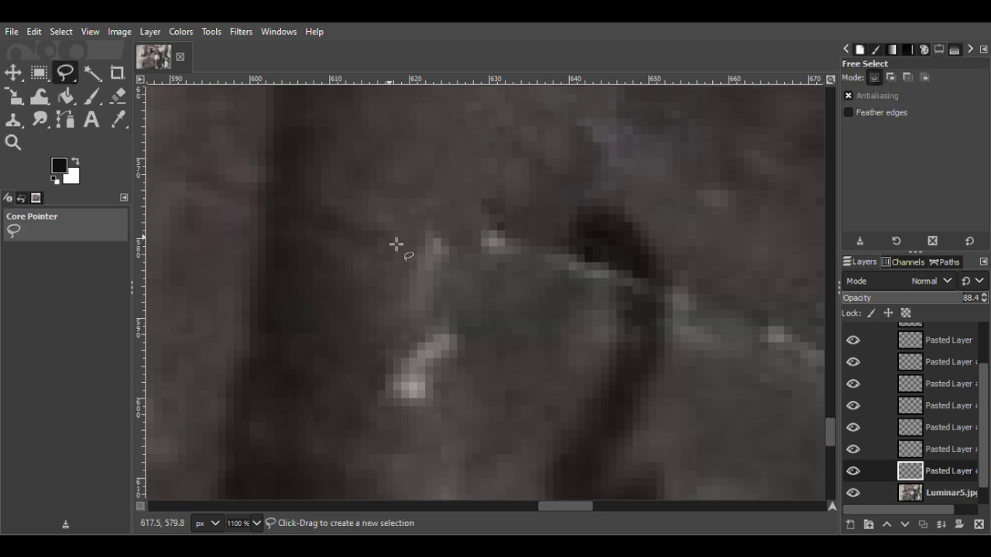
pyautogui.moveTo(467, 181); pyautogui.dragTo(432, 181)
pyautogui.doubleClick(473, 181)
pyautogui.click(870, 492)
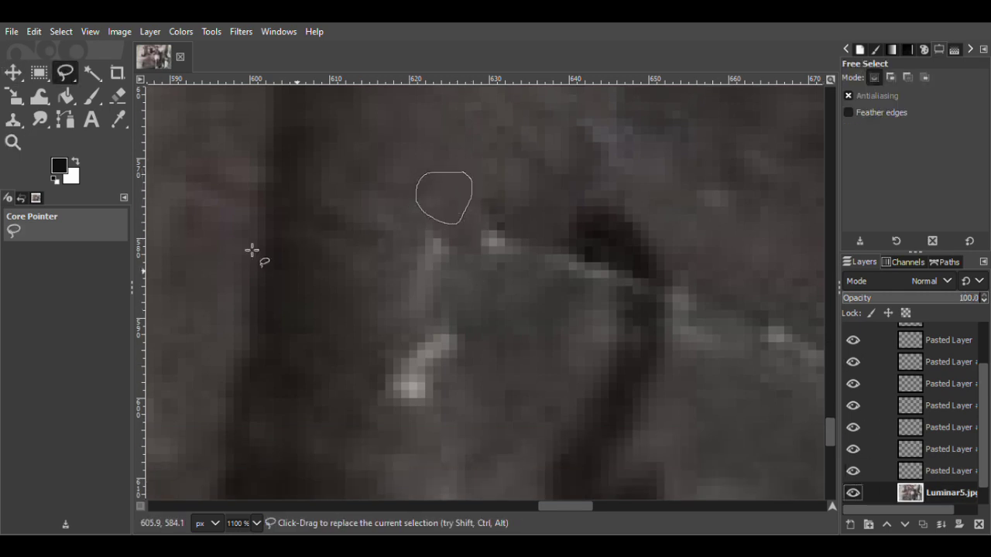
pyautogui.press('m')
pyautogui.hotkey('ctrl', 'c')
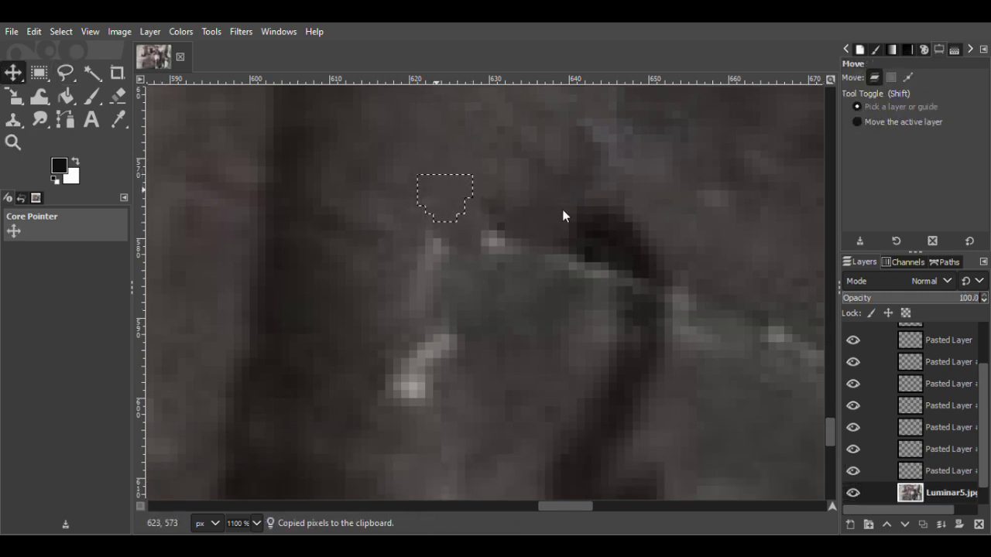
pyautogui.hotkey('ctrl', 'v')
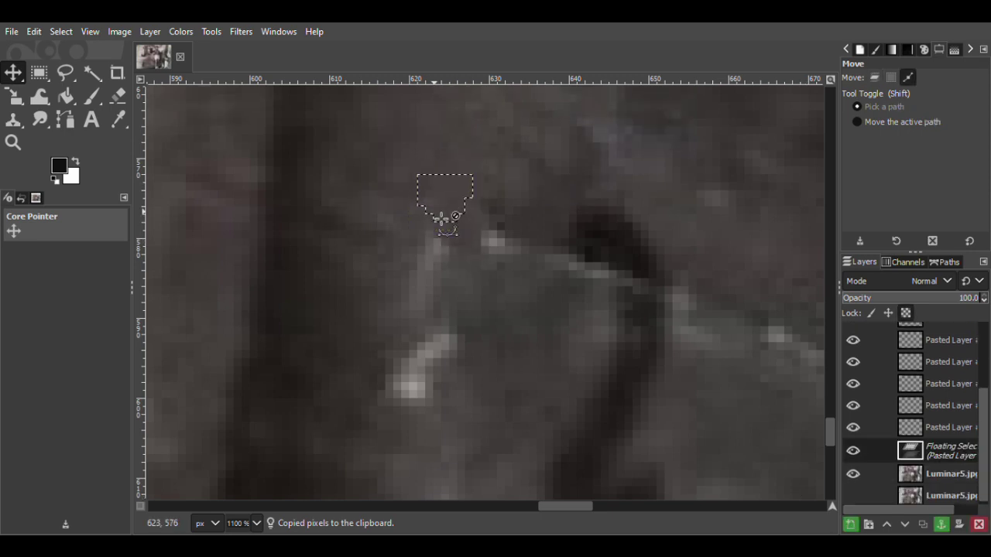
pyautogui.hotkey('ctrl', 'z')
pyautogui.scroll(3, 971, 403)
pyautogui.click(858, 340)
pyautogui.click(857, 341)
pyautogui.scroll(-3, 960, 465)
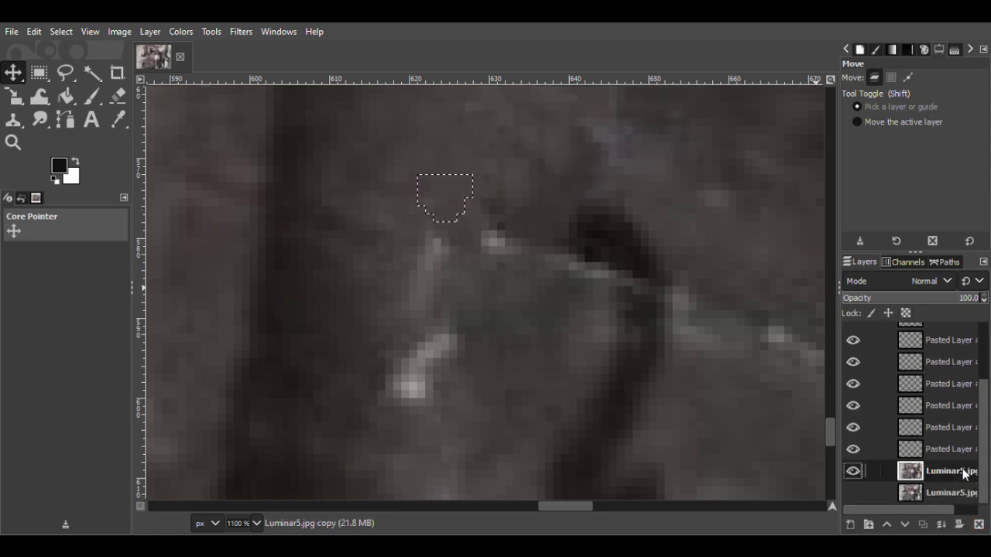
pyautogui.hotkey('shift', 'ctrl', 'a')
# Step: Copy a narrow dark patch from beside the faint vertical streak, cover the streak with it and set its opacity to 84.7
pyautogui.press('f')
pyautogui.moveTo(404, 227); pyautogui.dragTo(379, 281)
pyautogui.press('Return')
pyautogui.press('m')
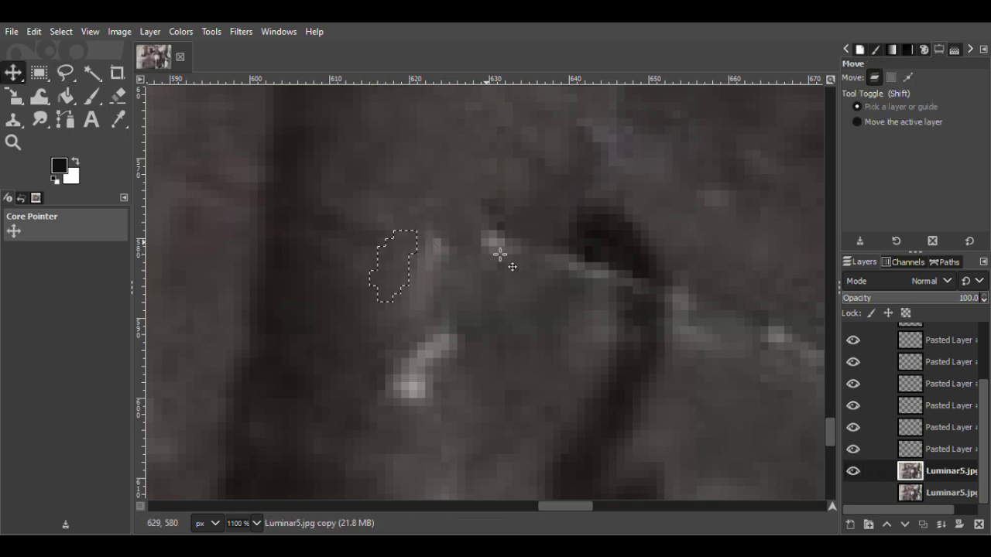
pyautogui.hotkey('ctrl', 'c')
pyautogui.hotkey('ctrl', 'v')
pyautogui.hotkey('ctrl', 'shift', 'n')
pyautogui.moveTo(398, 281); pyautogui.dragTo(461, 302)
pyautogui.click(968, 301)
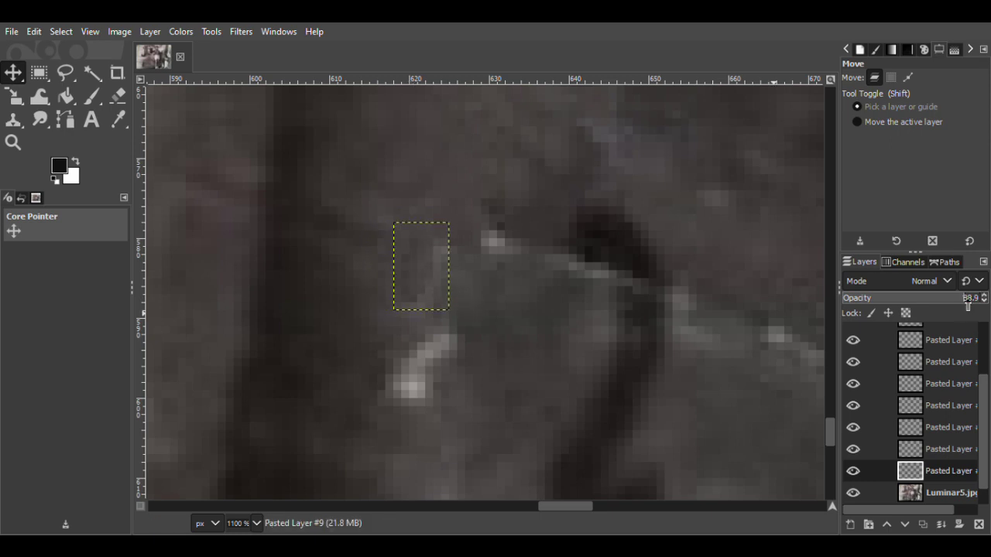
pyautogui.hotkey('shift', 'e')
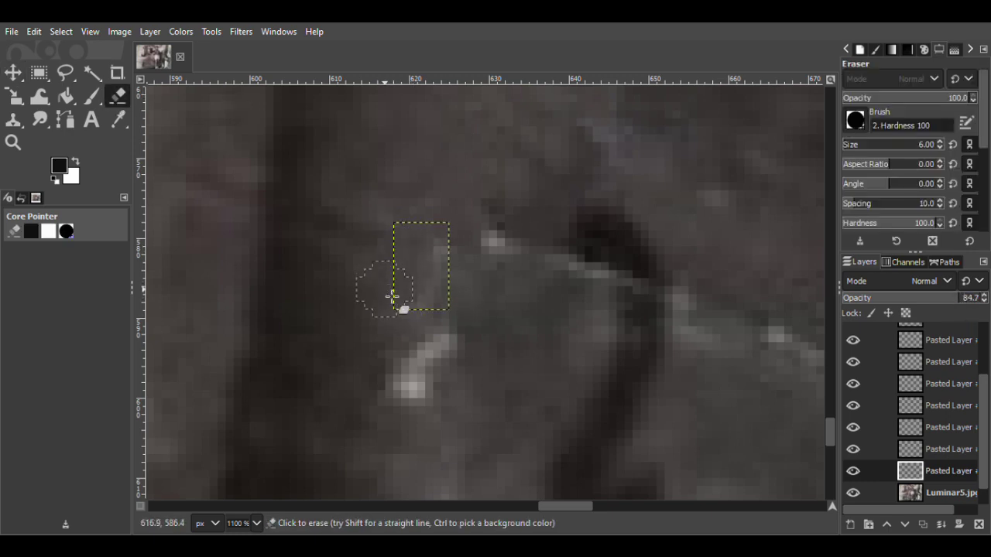
# Step: Copy a greenish patch from the base photo beside the covered streak and place it over the streak's remaining right edge
pyautogui.press('f')
pyautogui.moveTo(466, 259); pyautogui.dragTo(449, 301)
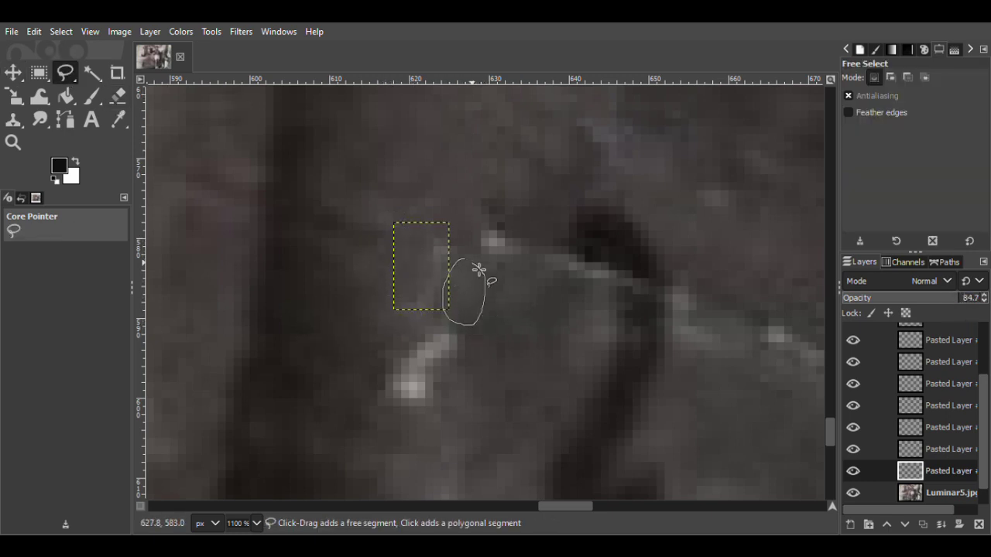
pyautogui.moveTo(481, 271); pyautogui.dragTo(466, 259)
pyautogui.click(951, 492)
pyautogui.click(14, 72)
pyautogui.hotkey('ctrl', 'c')
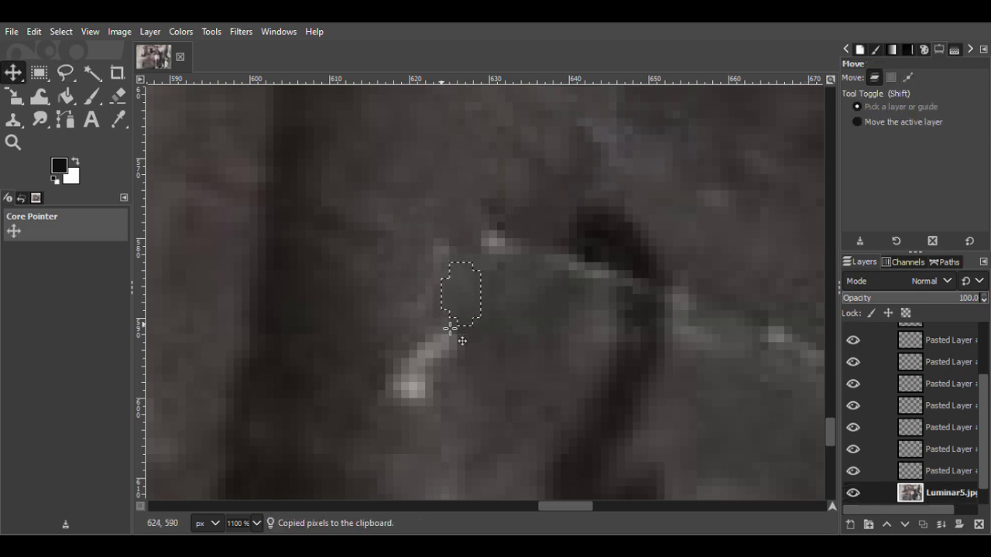
pyautogui.hotkey('ctrl', 'v')
pyautogui.click(850, 524)
pyautogui.moveTo(474, 307); pyautogui.dragTo(451, 298)
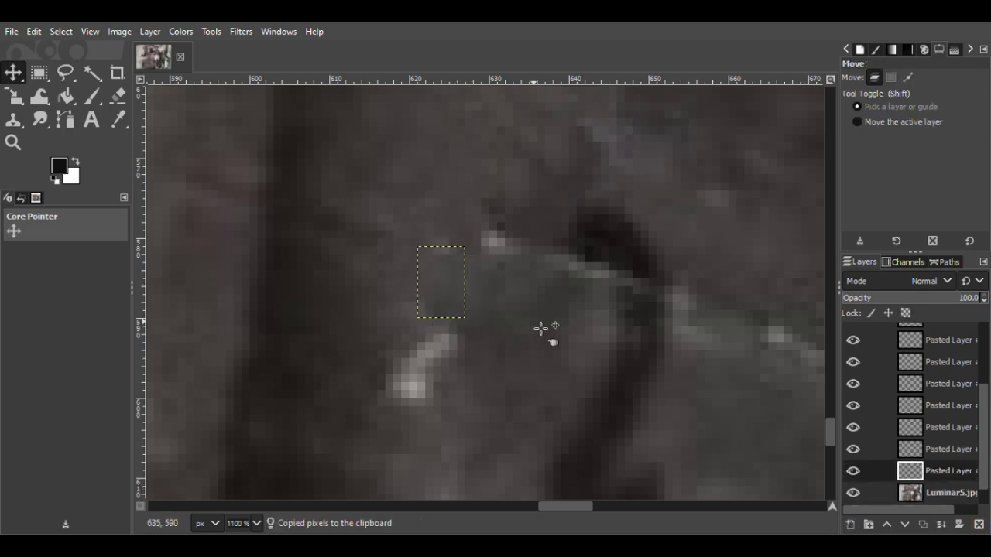
# Step: Copy a patch from the plain background above the streak, place it over the streak's upper end and adjust its opacity
pyautogui.click(65, 72)
pyautogui.moveTo(459, 201)
pyautogui.mouseDown()
pyautogui.moveTo(430, 223)
pyautogui.moveTo(470, 229)
pyautogui.moveTo(461, 201)
pyautogui.mouseUp()
pyautogui.press('m')
pyautogui.click(950, 492)
pyautogui.moveTo(982, 415); pyautogui.dragTo(981, 349)
pyautogui.click(949, 334)
pyautogui.hotkey('ctrl', 'shift', 'c')
pyautogui.hotkey('ctrl', 'v')
pyautogui.hotkey('ctrl', 'shift', 'n')
pyautogui.moveTo(470, 236); pyautogui.dragTo(461, 268)
pyautogui.click(958, 305)
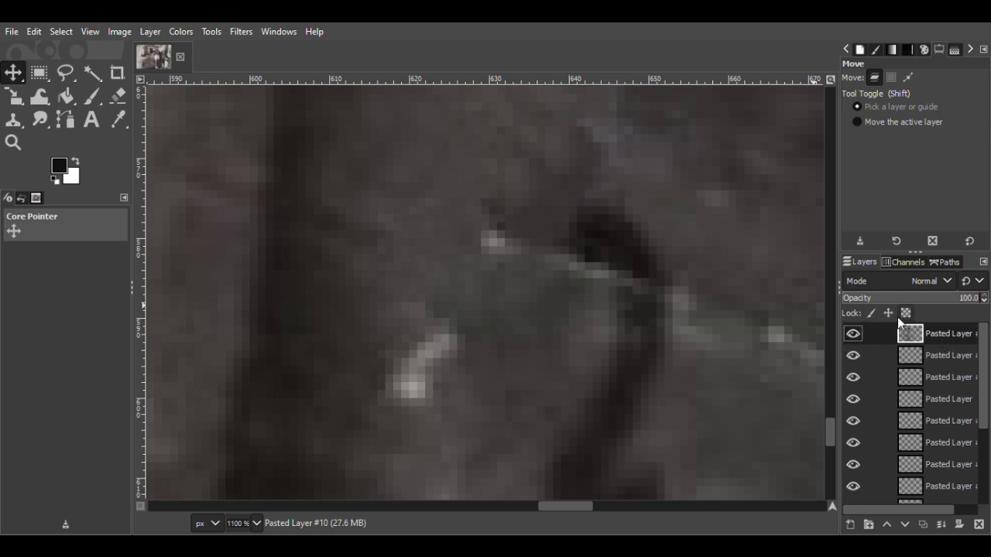
# Step: Copy a wide greenish patch from below the slanting line's left end and cover the light spot there
pyautogui.press('f')
pyautogui.moveTo(531, 276); pyautogui.dragTo(469, 273)
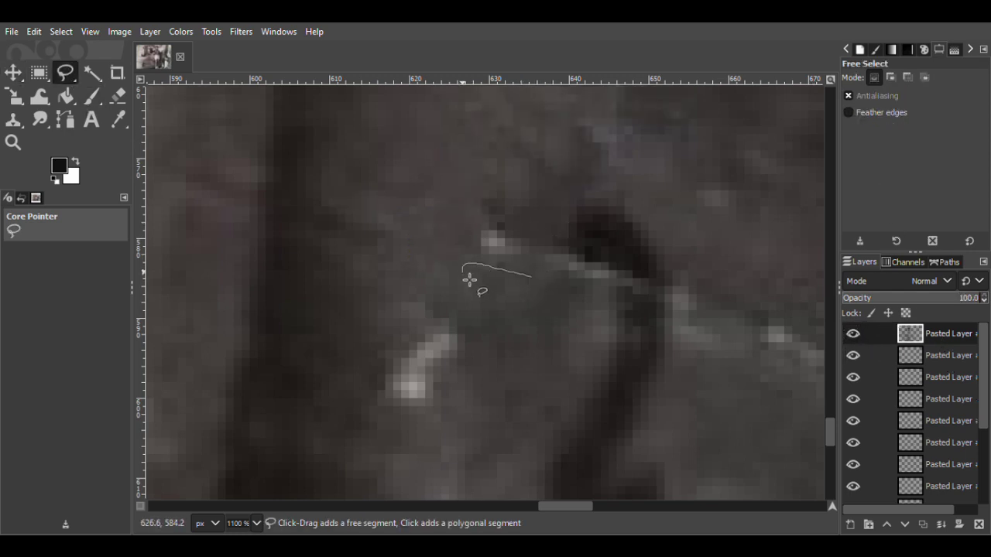
pyautogui.moveTo(544, 290); pyautogui.dragTo(532, 277)
pyautogui.moveTo(982, 395); pyautogui.dragTo(981, 485)
pyautogui.click(948, 471)
pyautogui.click(14, 74)
pyautogui.hotkey('ctrl', 'c')
pyautogui.hotkey('ctrl', 'v')
pyautogui.hotkey('ctrl', 'c')
pyautogui.hotkey('ctrl', 'v')
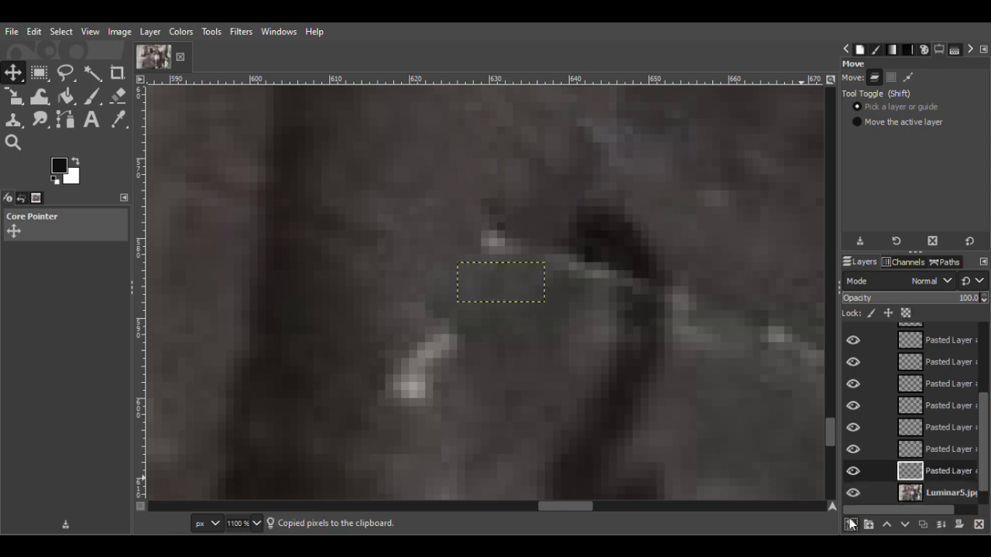
pyautogui.moveTo(517, 292); pyautogui.dragTo(524, 261)
# Step: Copy a rounded patch from the background right of the bright curved mark and place it over the mark
pyautogui.press('f')
pyautogui.moveTo(484, 352); pyautogui.dragTo(444, 419)
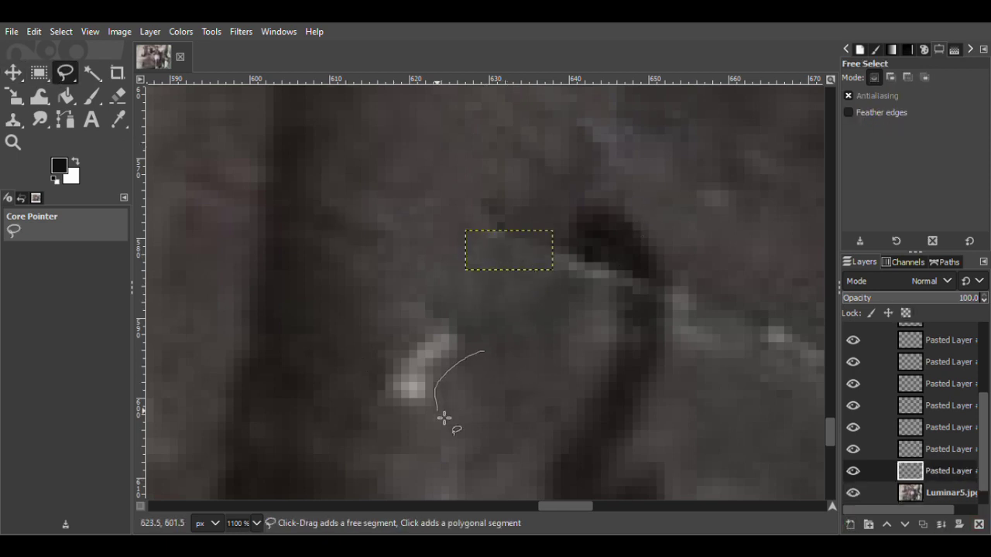
pyautogui.moveTo(509, 362); pyautogui.dragTo(484, 351)
pyautogui.click(936, 493)
pyautogui.press('m')
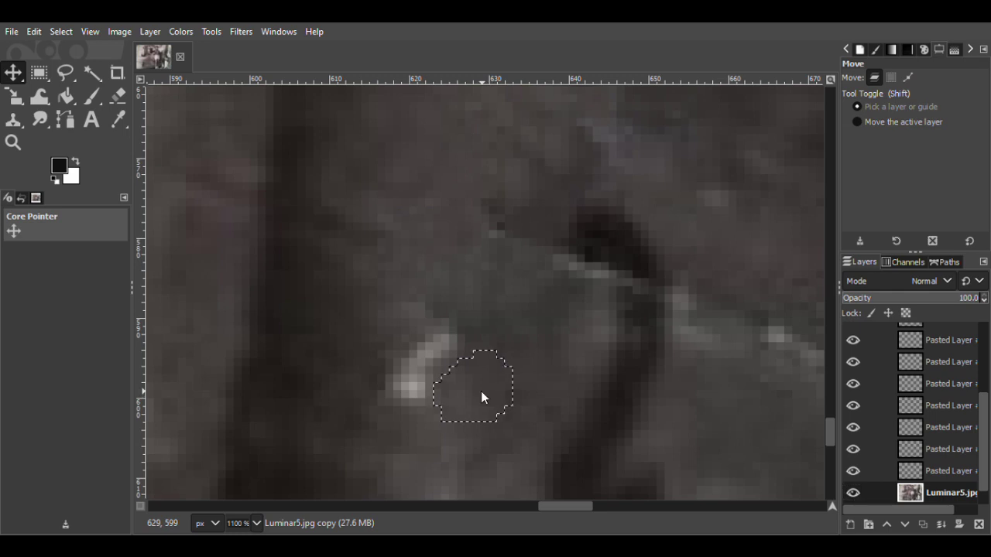
pyautogui.hotkey('ctrl', 'c')
pyautogui.hotkey('ctrl', 'v')
pyautogui.hotkey('shift', 'ctrl', 'n')
pyautogui.moveTo(480, 400)
pyautogui.mouseDown()
pyautogui.moveTo(439, 385)
pyautogui.moveTo(464, 394)
pyautogui.moveTo(451, 367)
pyautogui.moveTo(389, 347)
pyautogui.mouseUp()
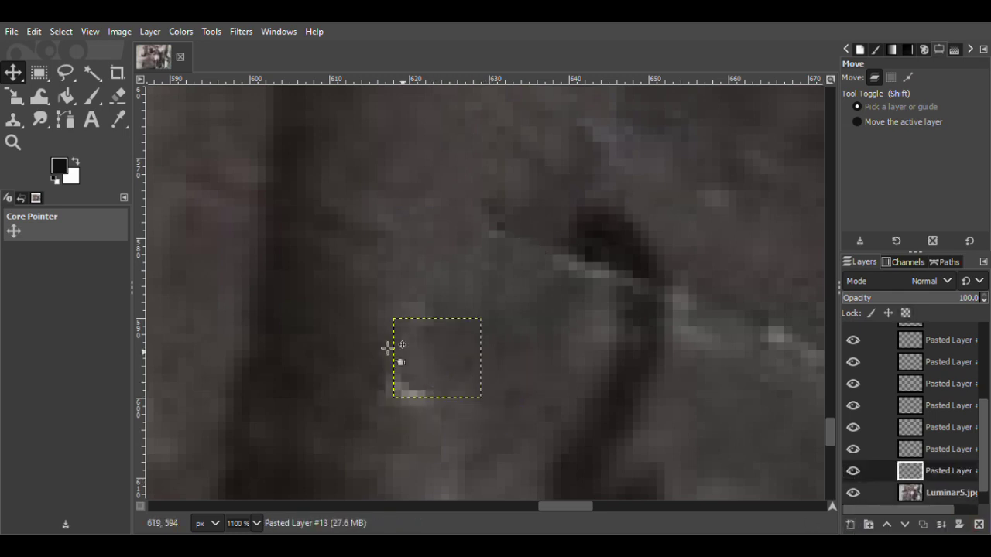
# Step: Erase the excess edge of the new patch and save the image
pyautogui.hotkey('shift', 'e')
pyautogui.click(497, 367)
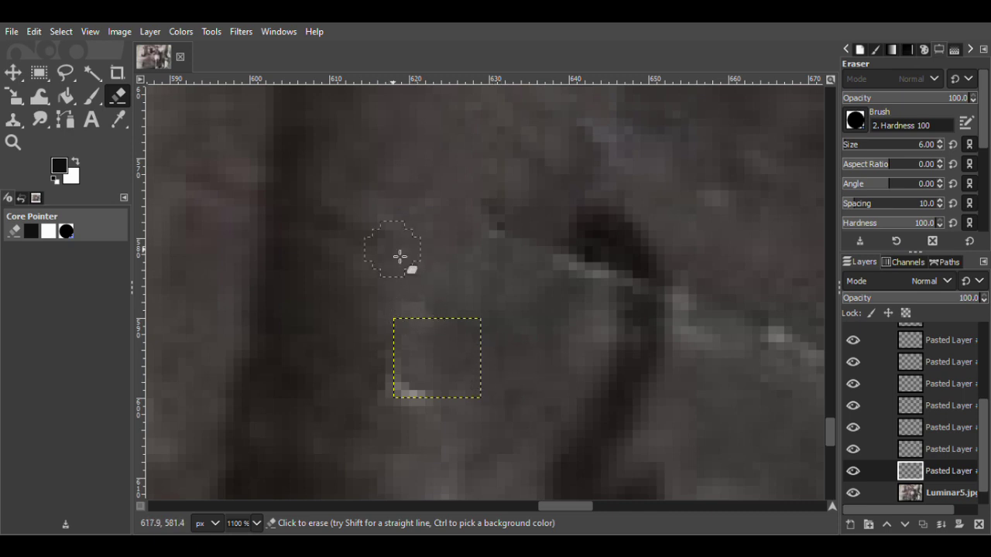
pyautogui.click(13, 73)
pyautogui.click(12, 33)
pyautogui.click(32, 151)
# Step: Copy a small background patch from below the remaining bright mark and cover the mark's lower edge with it
pyautogui.click(65, 73)
pyautogui.click(931, 494)
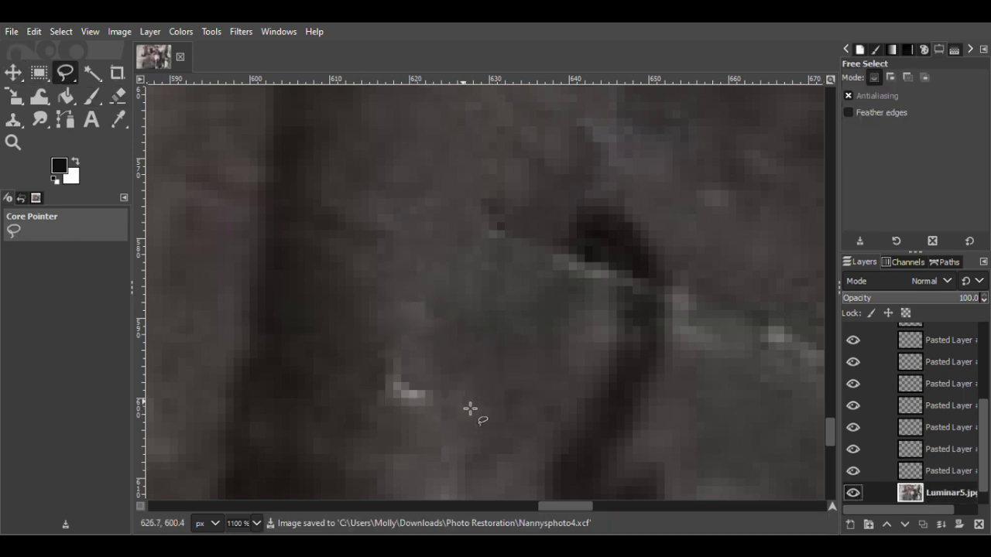
pyautogui.press('m')
pyautogui.hotkey('ctrl', 'c')
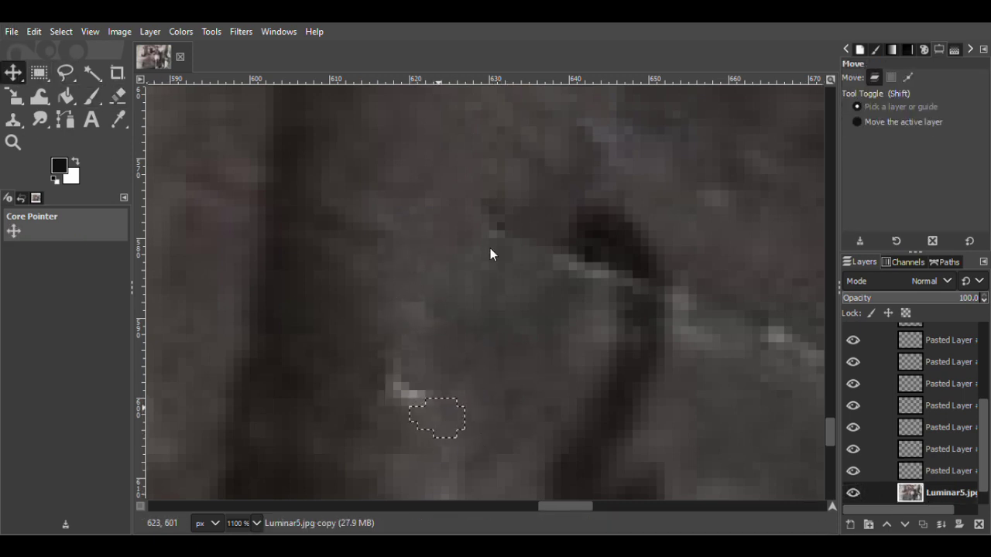
pyautogui.hotkey('ctrl', 'v')
pyautogui.click(850, 525)
pyautogui.moveTo(448, 420); pyautogui.dragTo(432, 404)
# Step: Copy a small dark patch from directly beneath the last light spot of the curved mark and cover the spot
pyautogui.press('f')
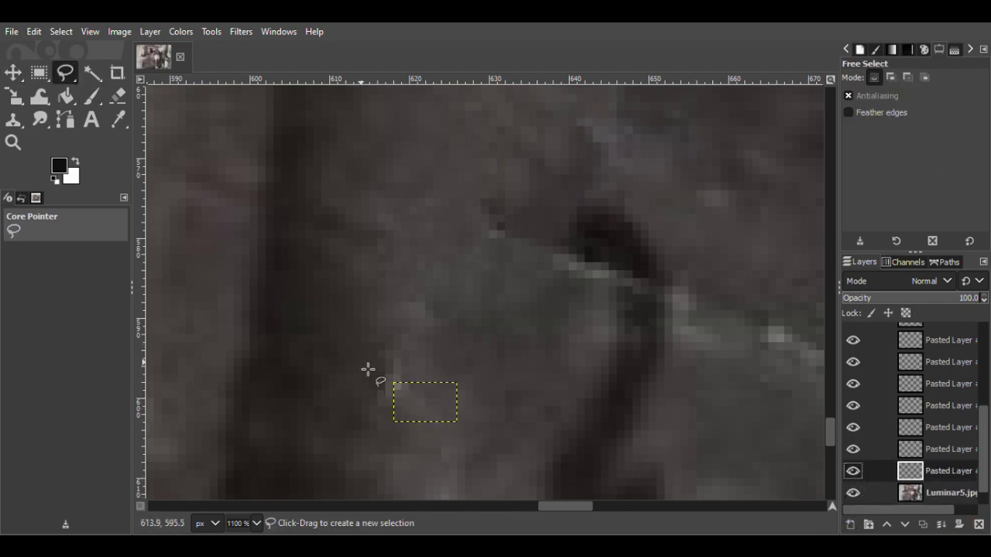
pyautogui.moveTo(414, 420)
pyautogui.mouseDown()
pyautogui.moveTo(380, 413)
pyautogui.moveTo(415, 421)
pyautogui.mouseUp()
pyautogui.click(933, 493)
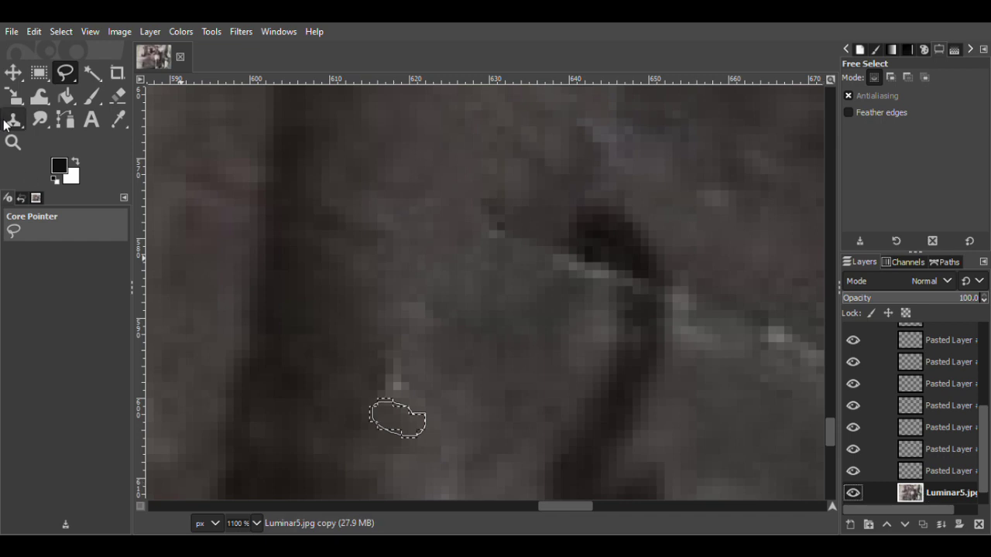
pyautogui.click(14, 73)
pyautogui.hotkey('ctrl', 'c')
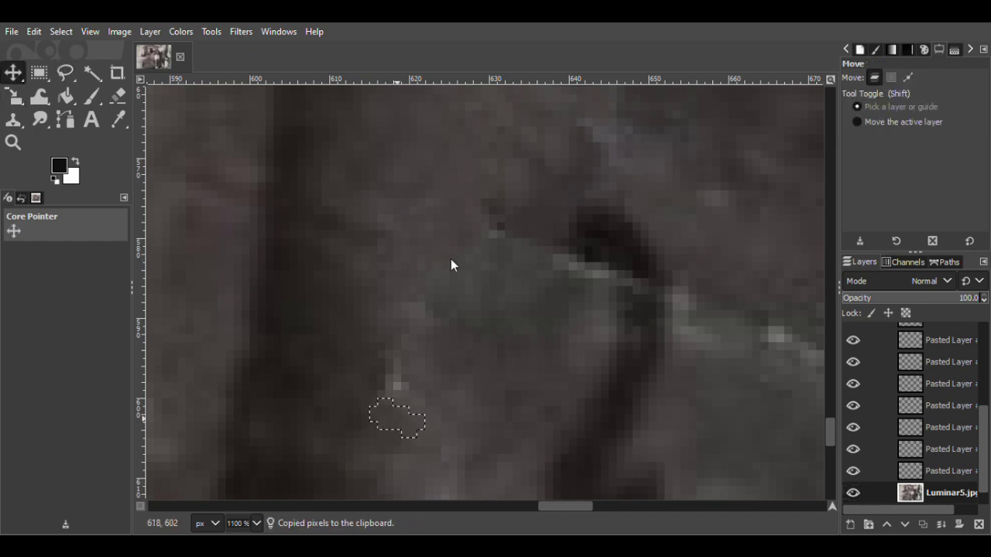
pyautogui.hotkey('ctrl', 'v')
pyautogui.hotkey('ctrl', 'shift', 'n')
pyautogui.moveTo(396, 428); pyautogui.dragTo(402, 398)
# Step: Merge the pasted patch layers down into one layer, keeping Pasted Layer #10 separate above it
pyautogui.rightClick(905, 428)
pyautogui.click(900, 371)
pyautogui.click(862, 206)
pyautogui.rightClick(918, 428)
pyautogui.click(865, 190)
pyautogui.rightClick(918, 428)
pyautogui.click(864, 216)
pyautogui.rightClick(941, 408)
pyautogui.click(874, 197)
pyautogui.rightClick(949, 413)
pyautogui.click(881, 187)
pyautogui.rightClick(938, 410)
pyautogui.click(855, 202)
pyautogui.rightClick(935, 411)
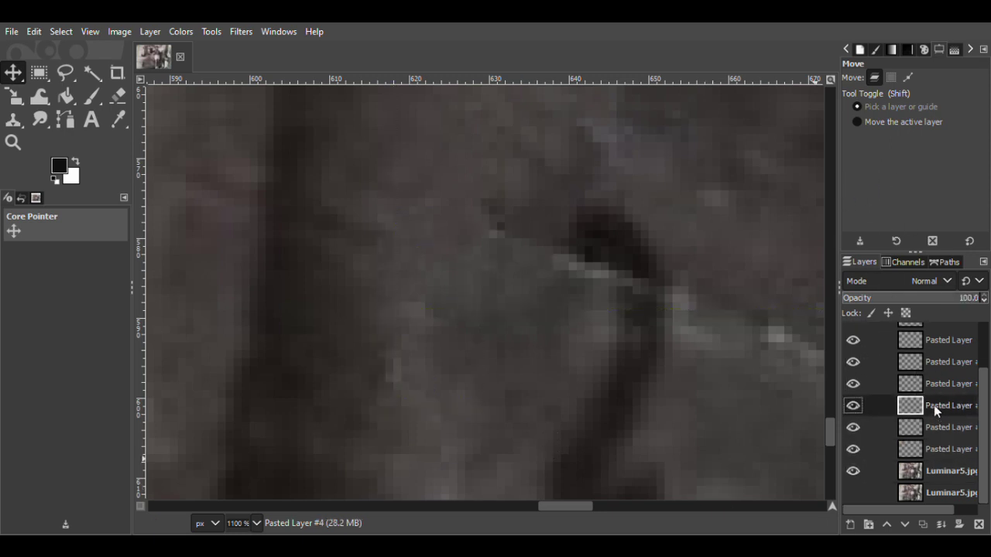
pyautogui.click(856, 197)
pyautogui.rightClick(913, 429)
pyautogui.click(862, 207)
pyautogui.rightClick(936, 411)
pyautogui.click(864, 186)
pyautogui.press('Delete')
pyautogui.press('Delete')
pyautogui.press('Delete')
pyautogui.press('Delete')
# Step: Compare the retouched area with the merged patch layer hidden and shown
pyautogui.click(852, 355)
pyautogui.click(852, 355)
pyautogui.click(852, 355)
pyautogui.click(852, 355)
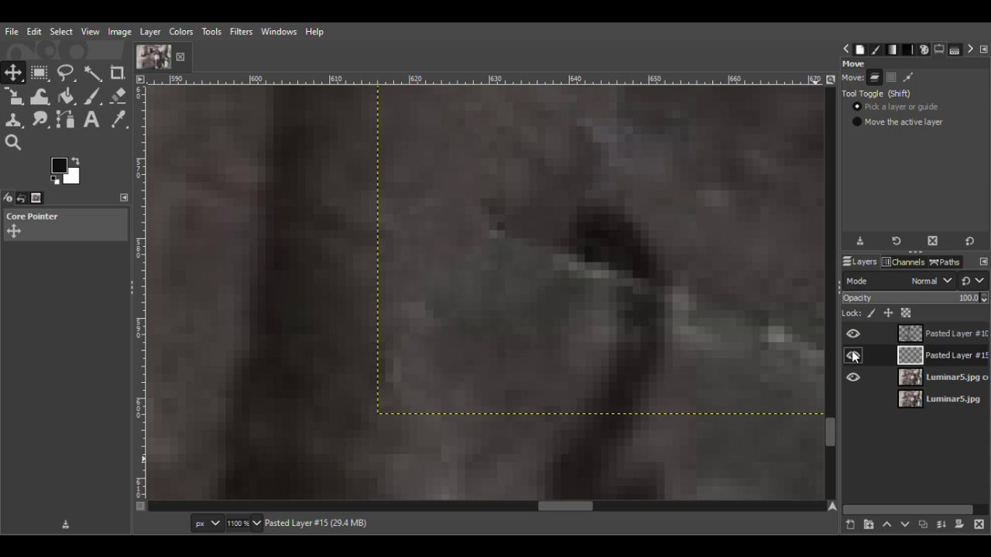
pyautogui.click(946, 378)
pyautogui.click(853, 356)
pyautogui.click(853, 357)
# Step: Copy a small patch from left of the black spot in the base photo and place it over the neighbouring specks
pyautogui.click(66, 73)
pyautogui.moveTo(540, 208); pyautogui.dragTo(529, 209)
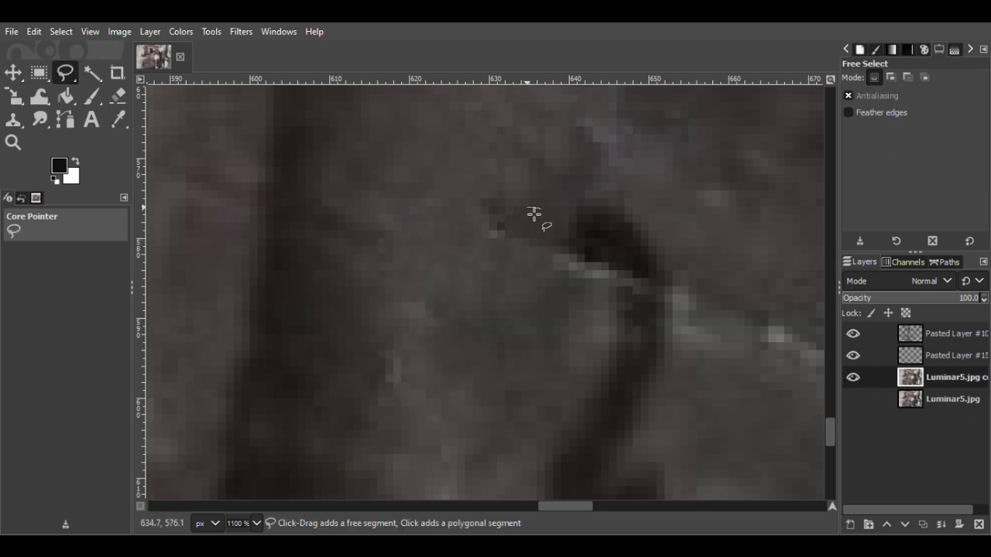
pyautogui.press('Return')
pyautogui.press('m')
pyautogui.hotkey('ctrl', 'c')
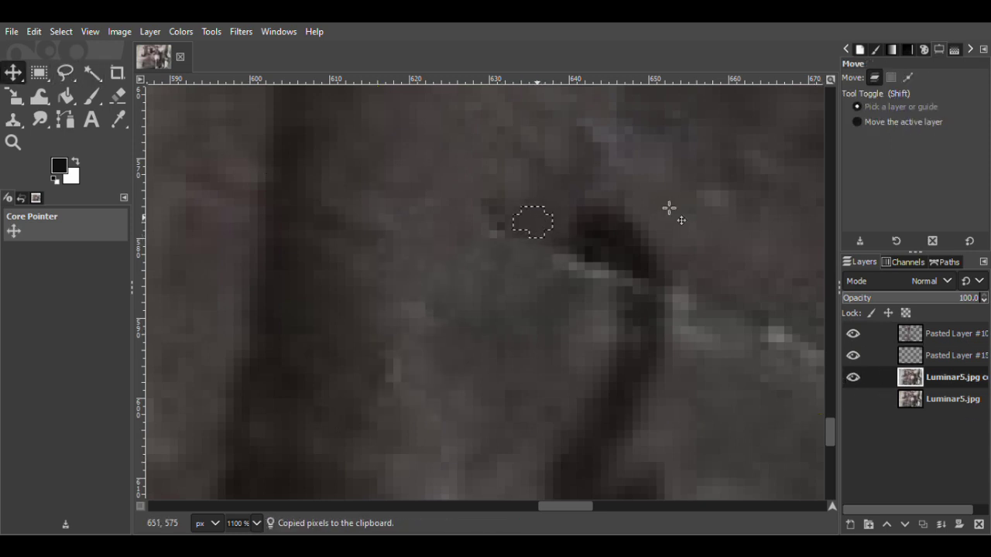
pyautogui.hotkey('ctrl', 'v')
pyautogui.hotkey('ctrl', 'shift', 'n')
pyautogui.moveTo(537, 227); pyautogui.dragTo(505, 236)
# Step: Raise the speck patch to the top of the layer stack, fine-tune its position, set its opacity to 85.8 and save
pyautogui.moveTo(918, 357); pyautogui.dragTo(921, 327)
pyautogui.moveTo(504, 237); pyautogui.dragTo(508, 250)
pyautogui.click(956, 300)
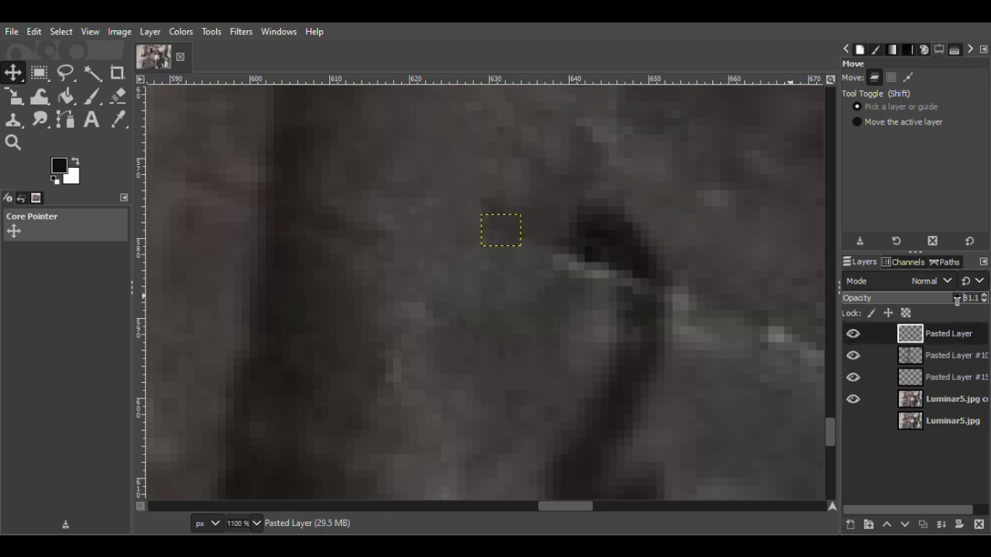
pyautogui.hotkey('ctrl', 's')
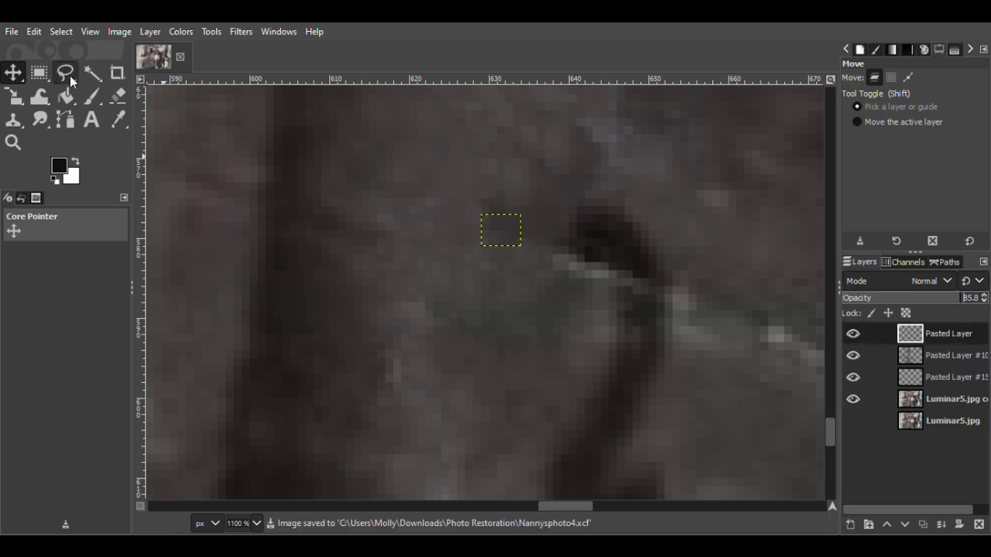
# Step: Copy a small greenish patch from Pasted Layer #15, shift it up and left over the greenish area's edge at 77.9 opacity
pyautogui.click(66, 73)
pyautogui.click(853, 377)
pyautogui.click(852, 377)
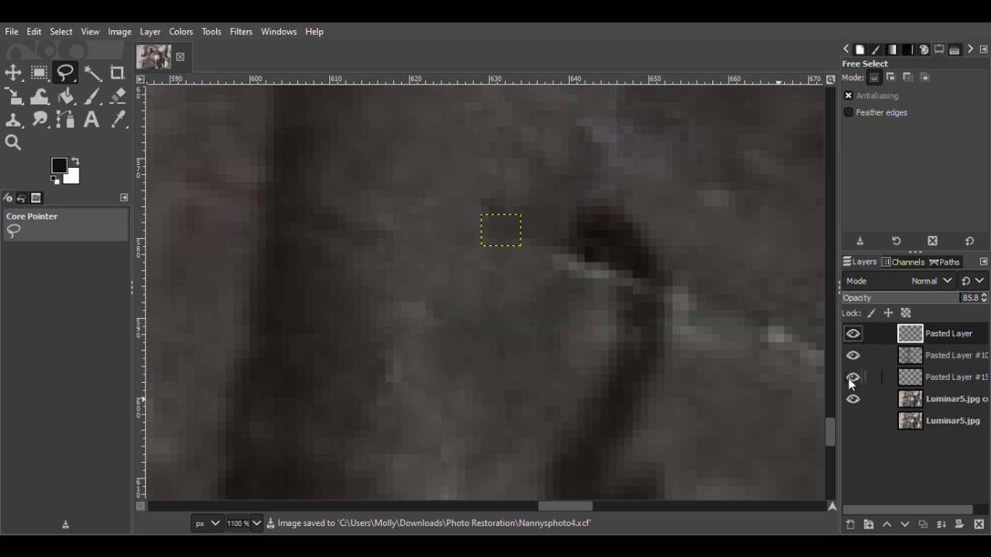
pyautogui.moveTo(474, 314)
pyautogui.mouseDown()
pyautogui.moveTo(449, 334)
pyautogui.moveTo(475, 314)
pyautogui.mouseUp()
pyautogui.press('Return')
pyautogui.click(853, 355)
pyautogui.click(853, 355)
pyautogui.click(908, 377)
pyautogui.click(13, 74)
pyautogui.hotkey('ctrl', 'c')
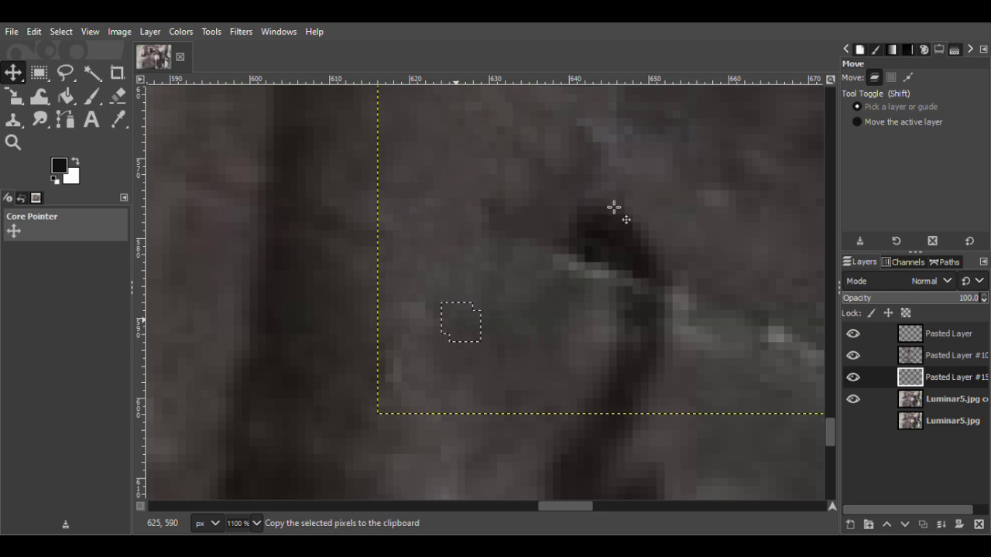
pyautogui.hotkey('ctrl', 'v')
pyautogui.hotkey('shift', 'ctrl', 'n')
pyautogui.moveTo(457, 349); pyautogui.dragTo(450, 342)
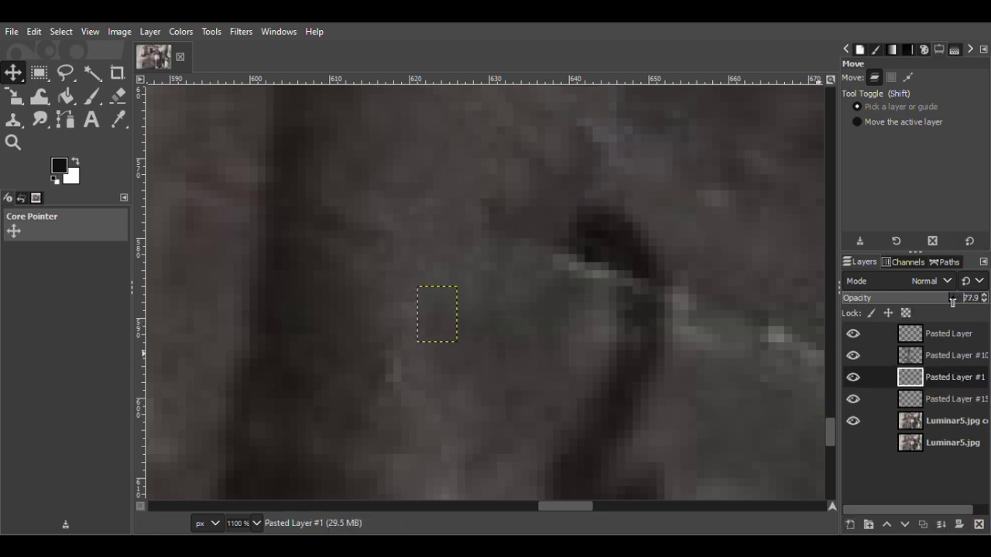
# Step: Try a second copy of the greenish patch one pixel further left at 35.8 opacity, and delete its layer
pyautogui.hotkey('ctrl', 'v')
pyautogui.hotkey('shift', 'ctrl', 'n')
pyautogui.moveTo(437, 327)
pyautogui.mouseDown()
pyautogui.moveTo(418, 329)
pyautogui.moveTo(428, 332)
pyautogui.mouseUp()
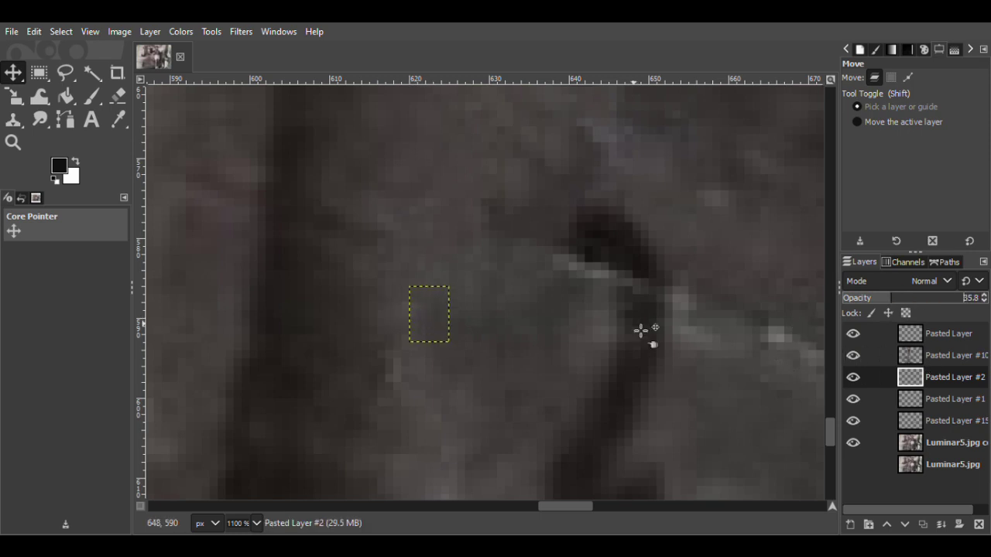
pyautogui.click(979, 525)
# Step: Set the greenish patch's opacity to 70.0 and merge it and Pasted Layer #10 down into Pasted Layer #15
pyautogui.click(853, 377)
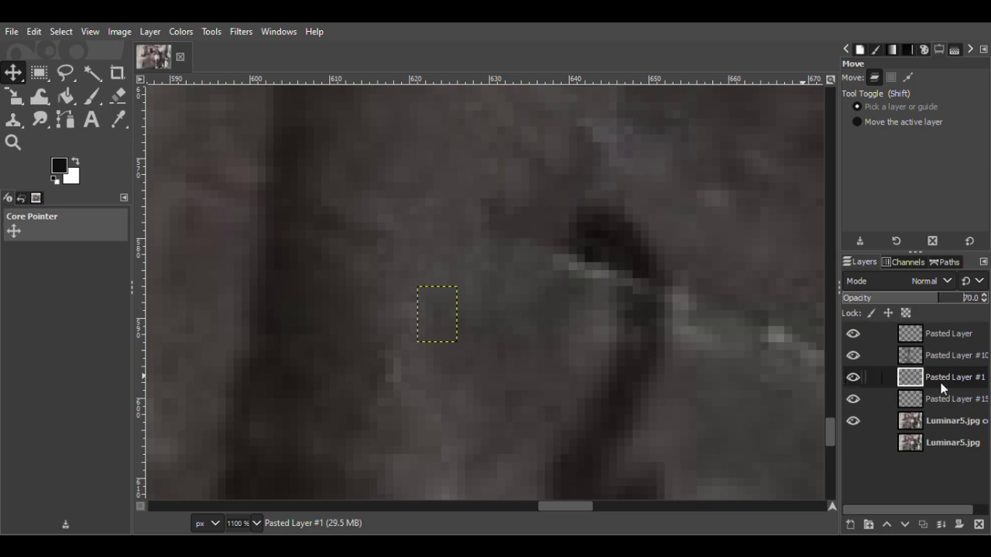
pyautogui.click(932, 358)
pyautogui.hotkey('ctrl', 'e')
pyautogui.hotkey('ctrl', 'e')
pyautogui.click(853, 355)
pyautogui.click(853, 355)
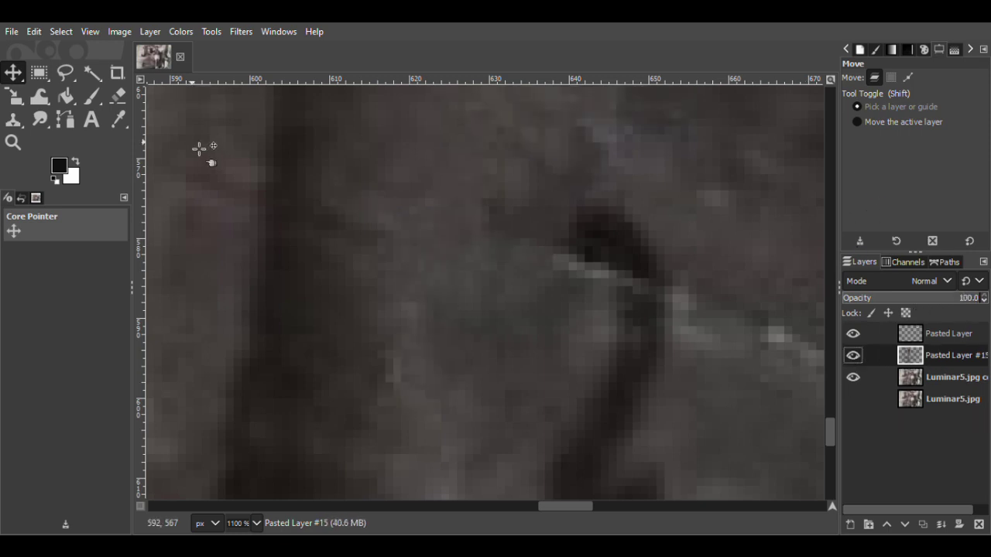
# Step: Copy a greenish patch from below the light line under the black spot and place it over the line
pyautogui.press('f')
pyautogui.click(617, 314)
pyautogui.press('Return')
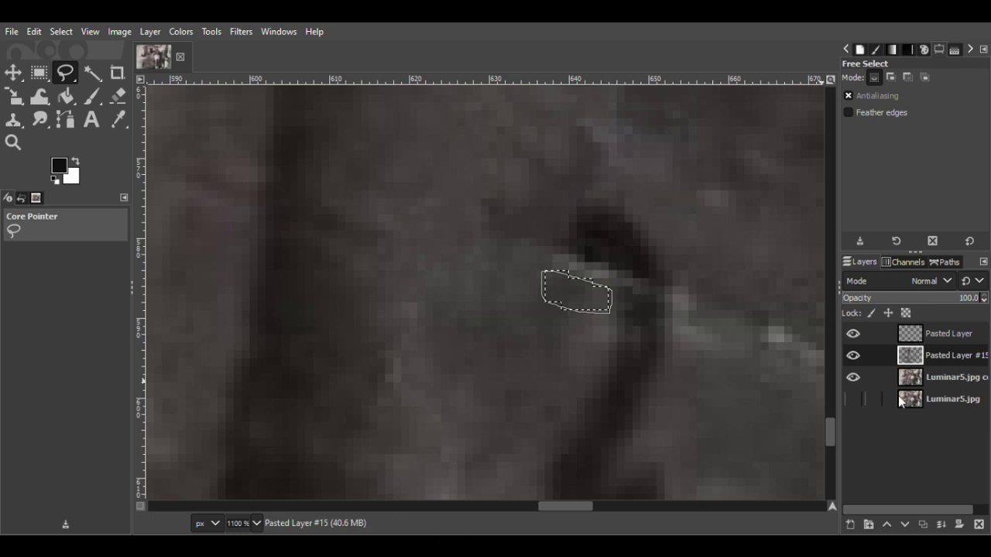
pyautogui.press('pagedown')
pyautogui.press('m')
pyautogui.hotkey('ctrl', 'c')
pyautogui.hotkey('ctrl', 'v')
pyautogui.hotkey('shift', 'ctrl', 'n')
pyautogui.moveTo(585, 306); pyautogui.dragTo(586, 283)
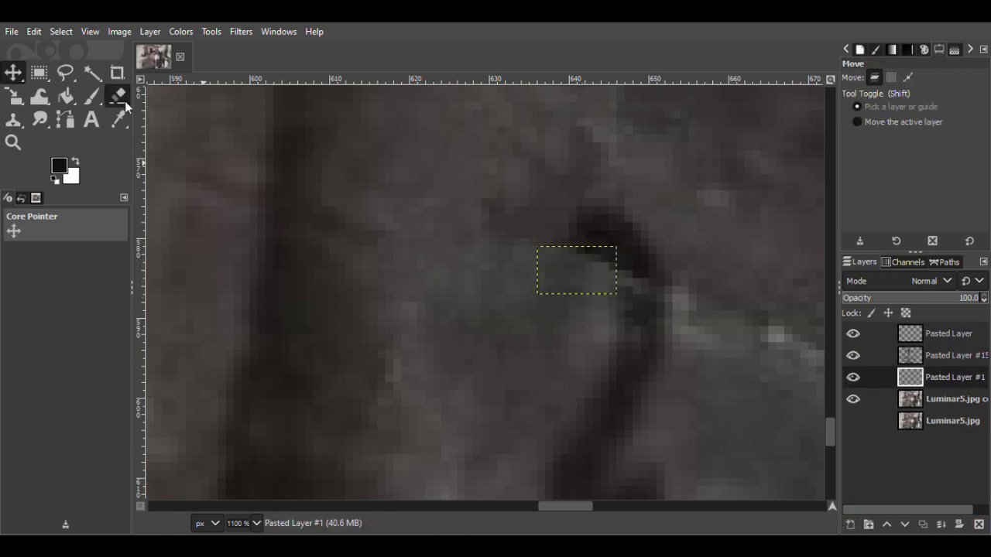
# Step: Erase the new patch where it overlaps the black spot and compare the area with the patch hidden and shown
pyautogui.hotkey('shift', 'e')
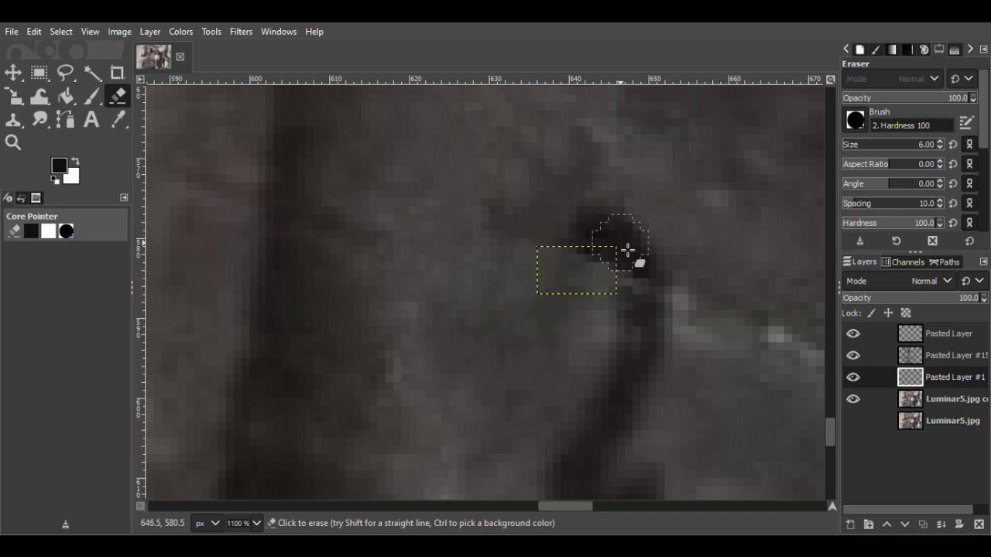
pyautogui.click(853, 377)
pyautogui.click(852, 377)
# Step: Copy a patch from below the light line under the black spot on the Luminar5.jpg copy layer and place it over the line's uncovered part
pyautogui.press('f')
pyautogui.moveTo(664, 328); pyautogui.dragTo(594, 311)
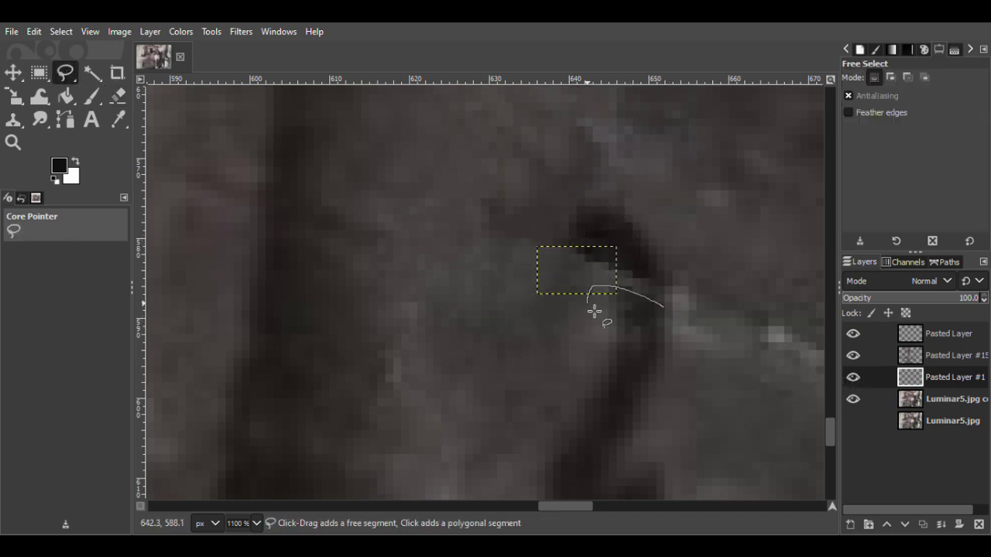
pyautogui.press('Return')
pyautogui.press('pagedown')
pyautogui.press('m')
pyautogui.hotkey('ctrl', 'c')
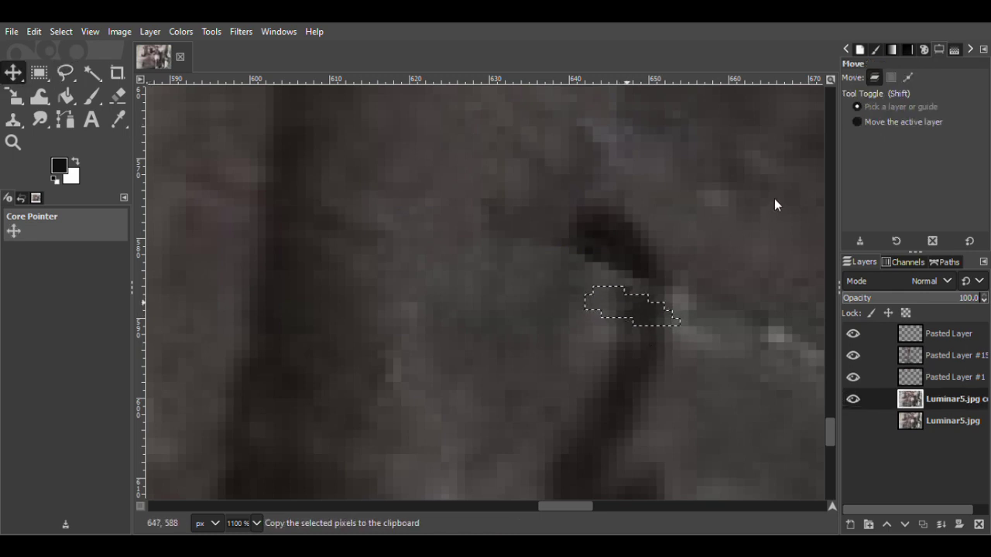
pyautogui.hotkey('ctrl', 'v')
pyautogui.click(850, 525)
pyautogui.moveTo(641, 327); pyautogui.dragTo(648, 293)
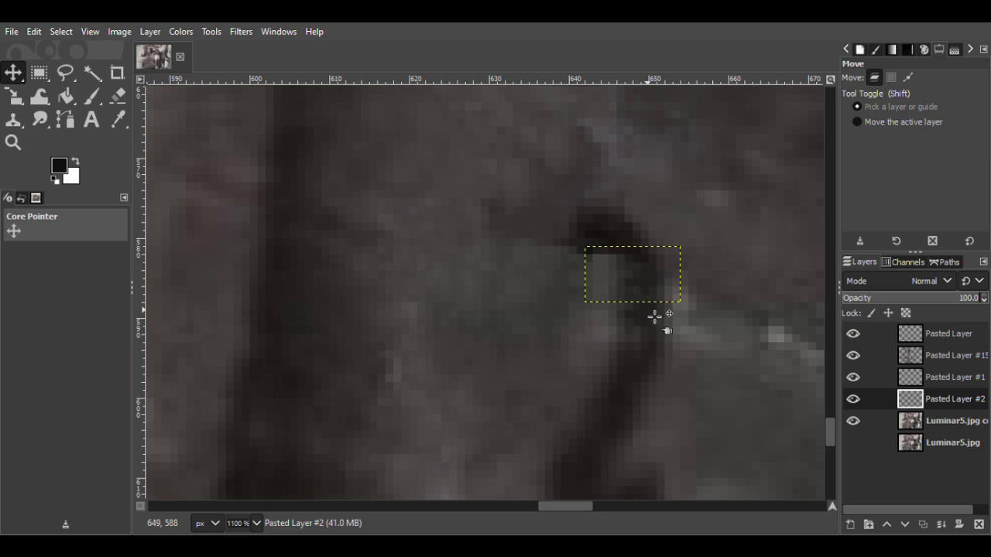
# Step: Erase the new patch where it overlaps the black spot and save the image
pyautogui.hotkey('shift', 'e')
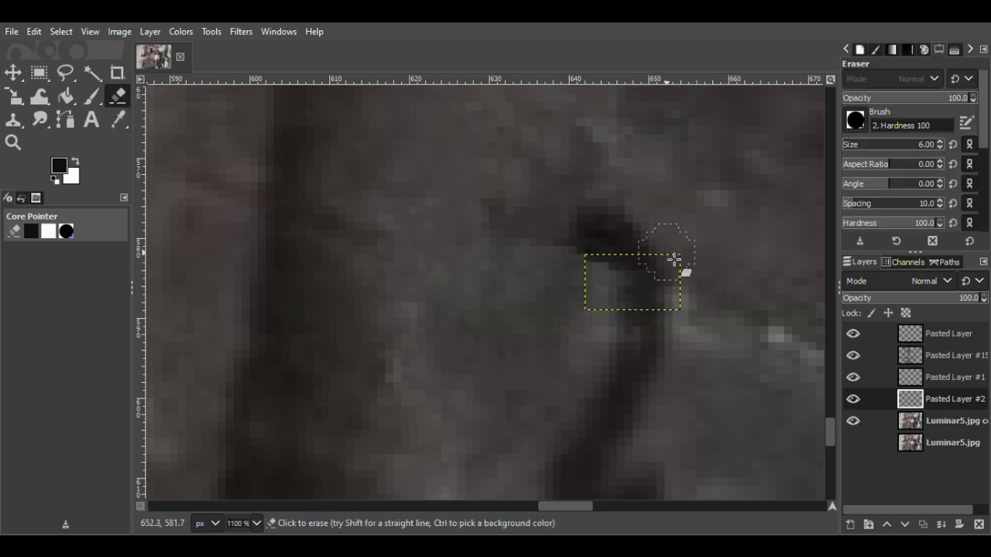
pyautogui.click(853, 399)
pyautogui.hotkey('ctrl', 's')
# Step: Merge Pasted Layer #1 down into Pasted Layer #2 and compare the area with the merged layer hidden and shown
pyautogui.press('f')
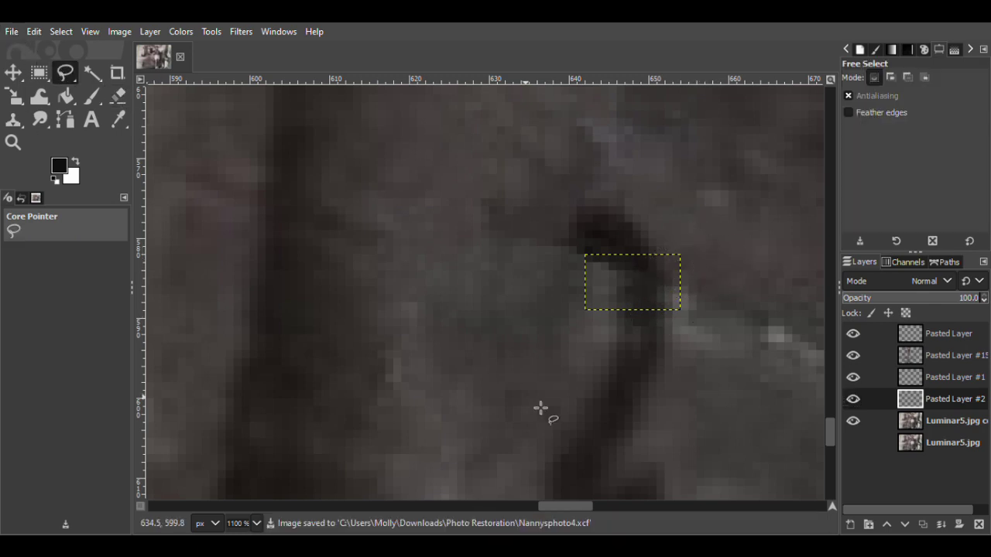
pyautogui.rightClick(934, 381)
pyautogui.click(876, 188)
pyautogui.click(853, 377)
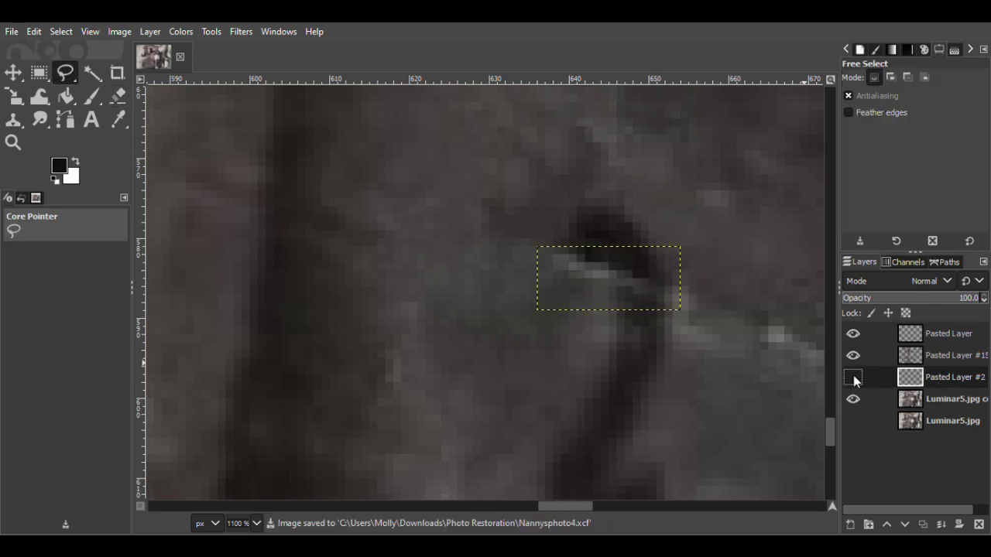
pyautogui.click(853, 377)
# Step: Copy a greenish patch from beside the dark curve onto a new layer, place it slightly to the right and set its opacity to 75.8
pyautogui.moveTo(605, 308); pyautogui.dragTo(535, 308)
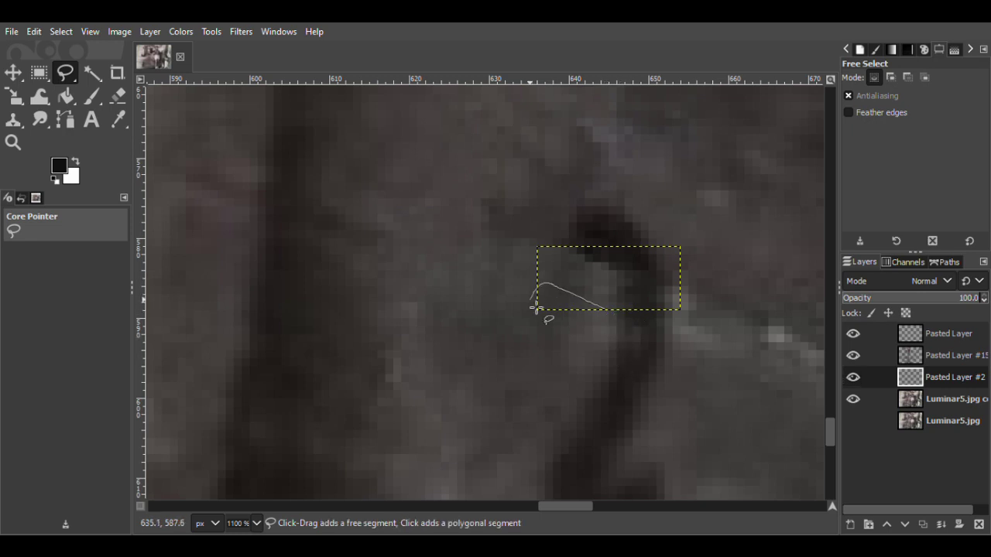
pyautogui.click(617, 315)
pyautogui.click(954, 400)
pyautogui.press('m')
pyautogui.hotkey('ctrl', 'c')
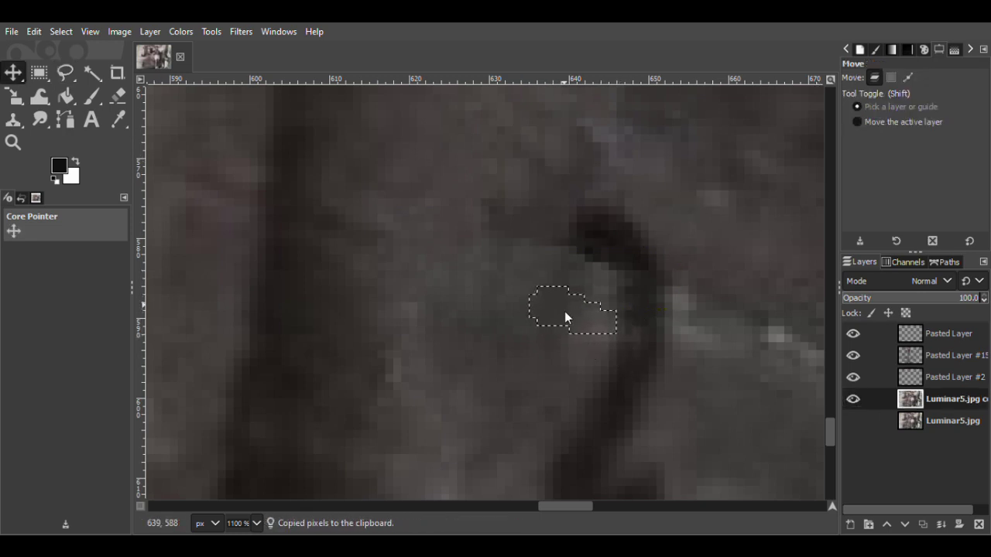
pyautogui.hotkey('ctrl', 'shift', 'v')
pyautogui.moveTo(565, 319); pyautogui.dragTo(595, 332)
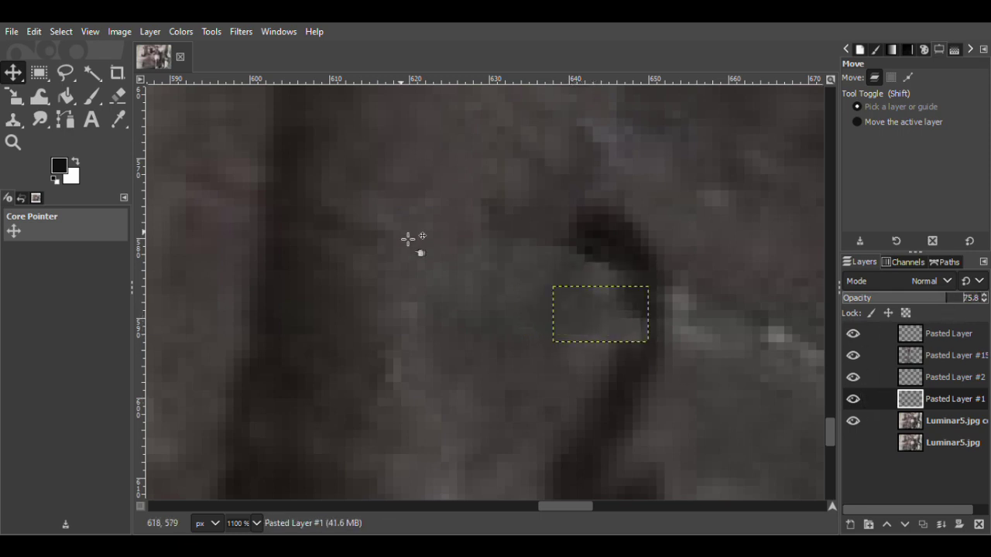
# Step: Shift the patch one pixel left and down, erase its overlap with the dark curve and save the image
pyautogui.moveTo(578, 328); pyautogui.dragTo(571, 336)
pyautogui.hotkey('shift', 'e')
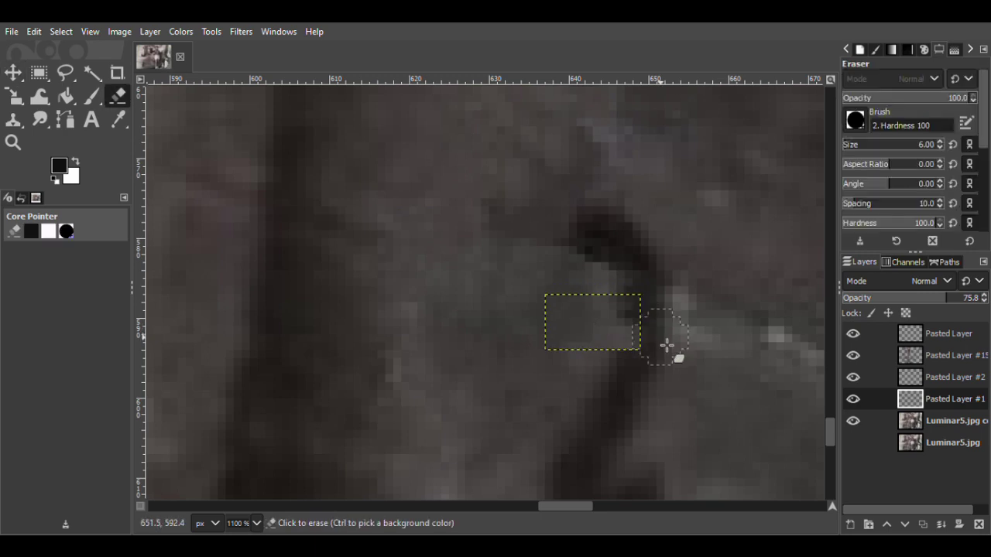
pyautogui.hotkey('ctrl', 's')
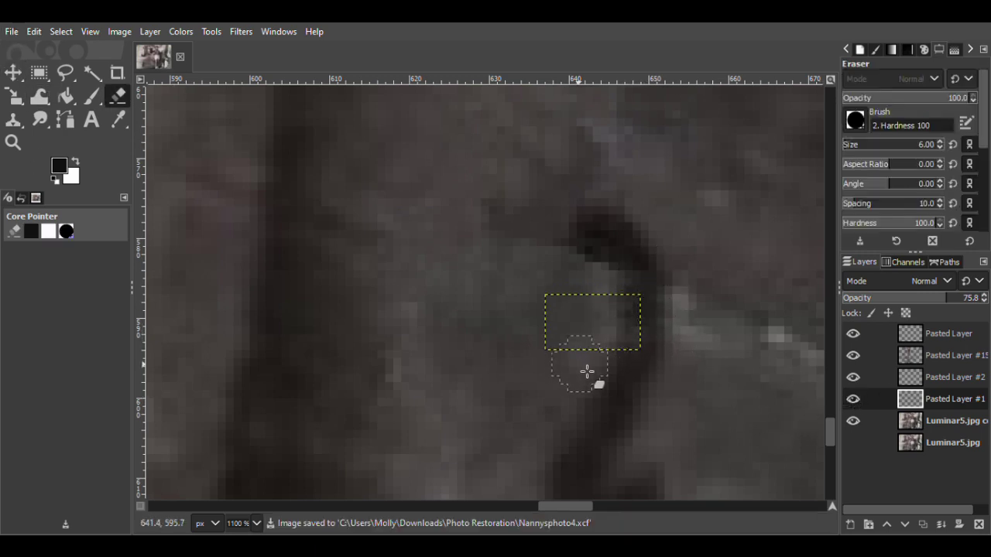
# Step: Copy a patch from right of the black spot, rotate it and place it over the light mark beside the dark curve
pyautogui.click(66, 73)
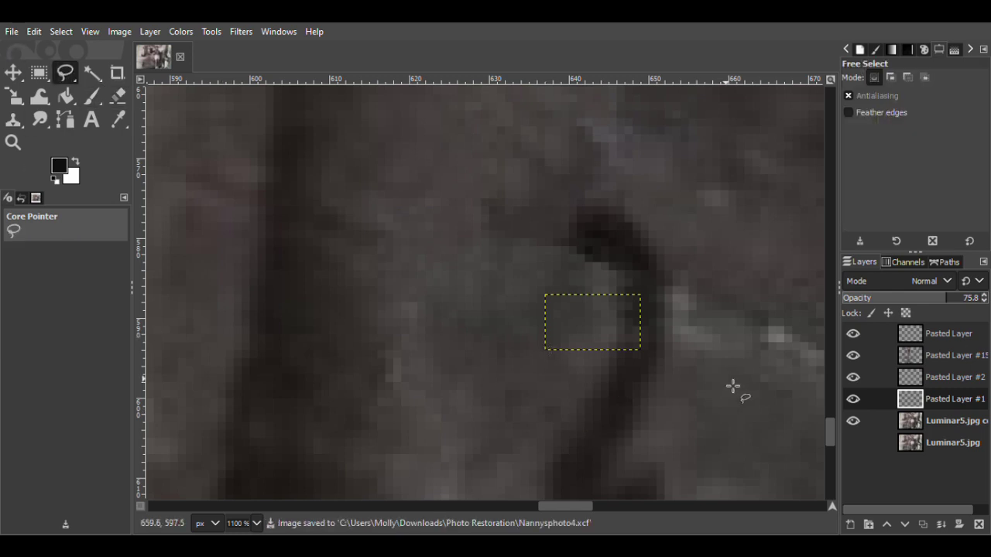
pyautogui.click(952, 421)
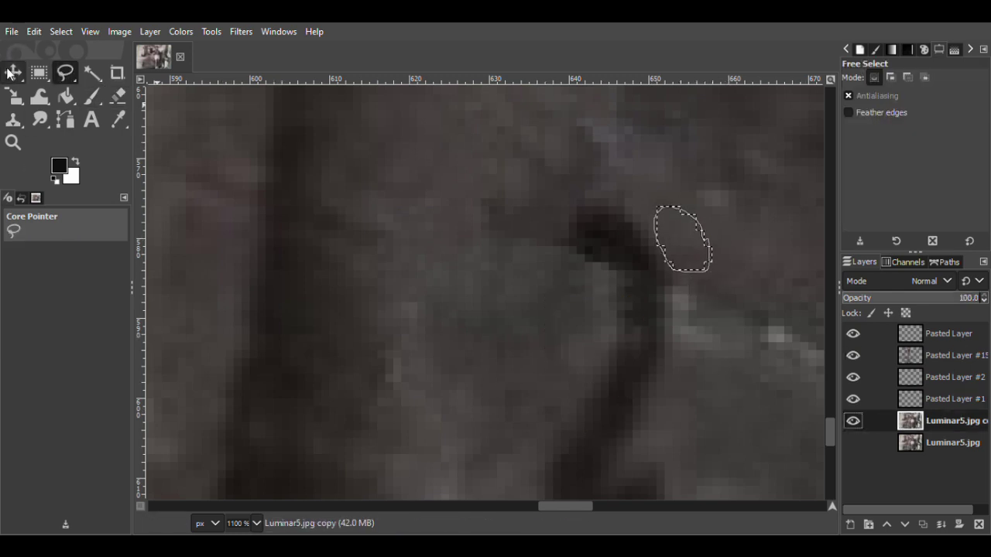
pyautogui.press('m')
pyautogui.hotkey('ctrl', 'c')
pyautogui.hotkey('ctrl', 'v')
pyautogui.moveTo(688, 245); pyautogui.dragTo(762, 420)
pyautogui.rightClick(13, 96)
pyautogui.click(65, 105)
pyautogui.click(786, 211)
pyautogui.click(14, 72)
pyautogui.moveTo(700, 314); pyautogui.dragTo(700, 317)
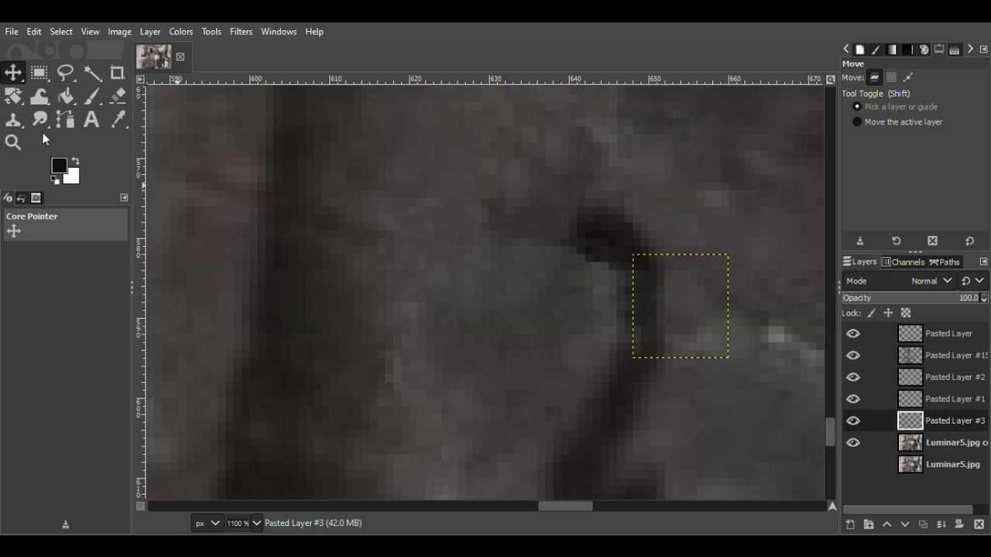
# Step: Erase the rotated patch where it overlaps the dark curve and save the image
pyautogui.click(117, 95)
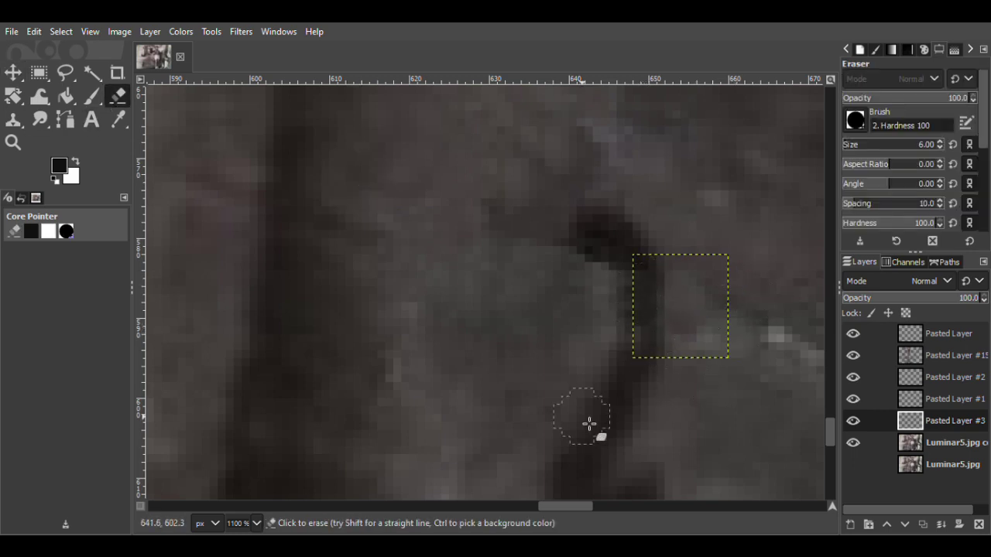
pyautogui.press('pagedown')
pyautogui.hotkey('ctrl', 's')
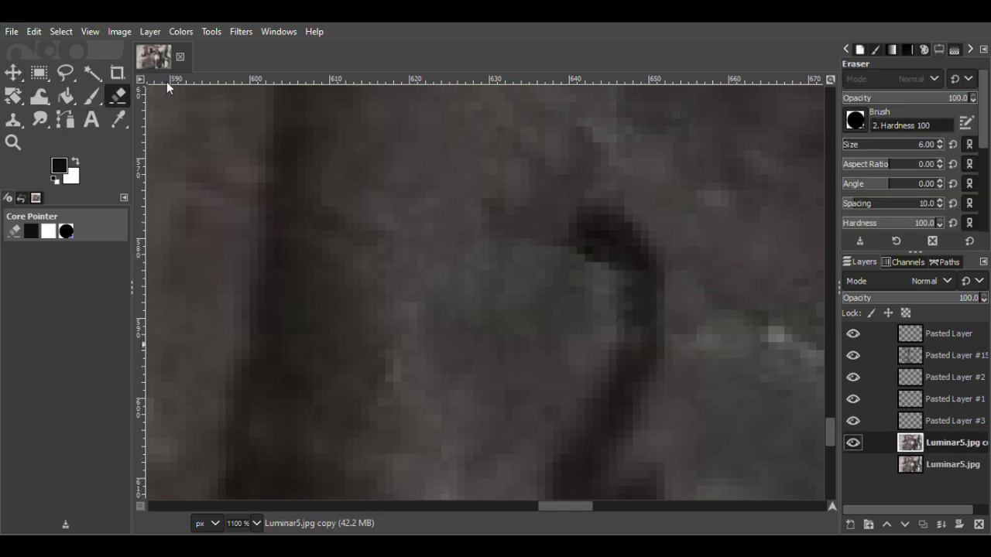
# Step: Copy a small patch from beside the dark vertical strip, place it over the light mark up and to its right at 69.5 opacity, and save
pyautogui.click(65, 72)
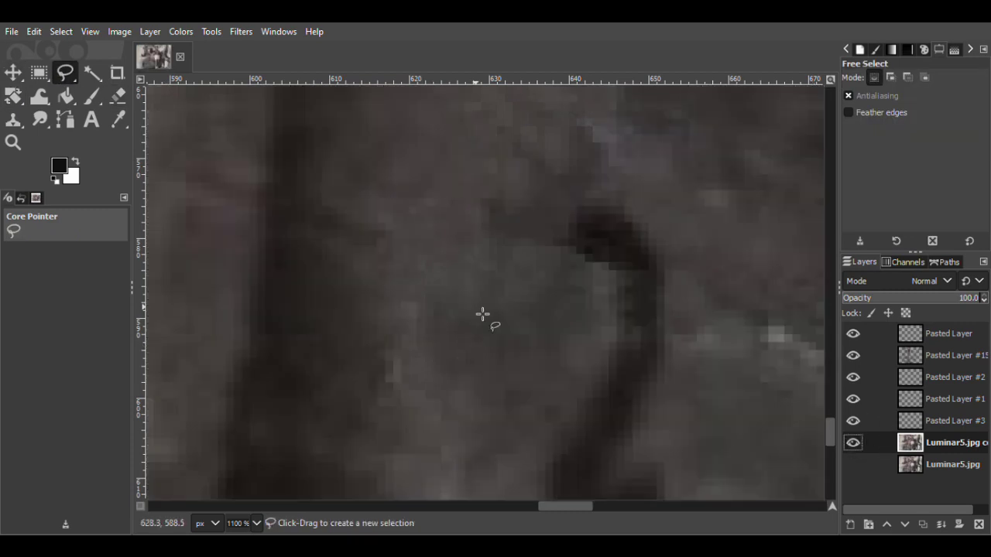
pyautogui.moveTo(395, 309)
pyautogui.mouseDown()
pyautogui.moveTo(411, 338)
pyautogui.moveTo(391, 310)
pyautogui.mouseUp()
pyautogui.press('Return')
pyautogui.press('m')
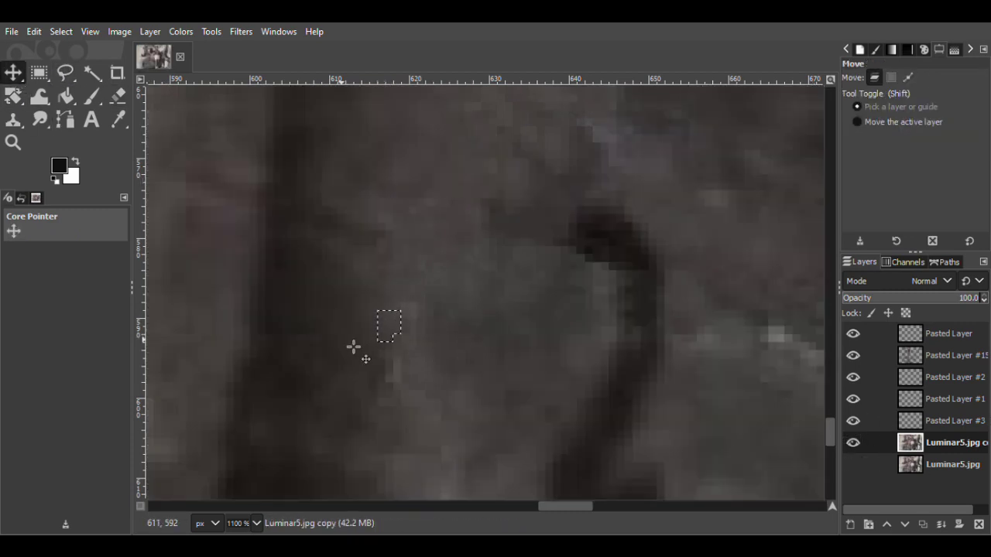
pyautogui.hotkey('ctrl', 'c')
pyautogui.hotkey('ctrl', 'v')
pyautogui.hotkey('ctrl', 'shift', 'n')
pyautogui.moveTo(425, 336); pyautogui.dragTo(418, 325)
pyautogui.click(953, 301)
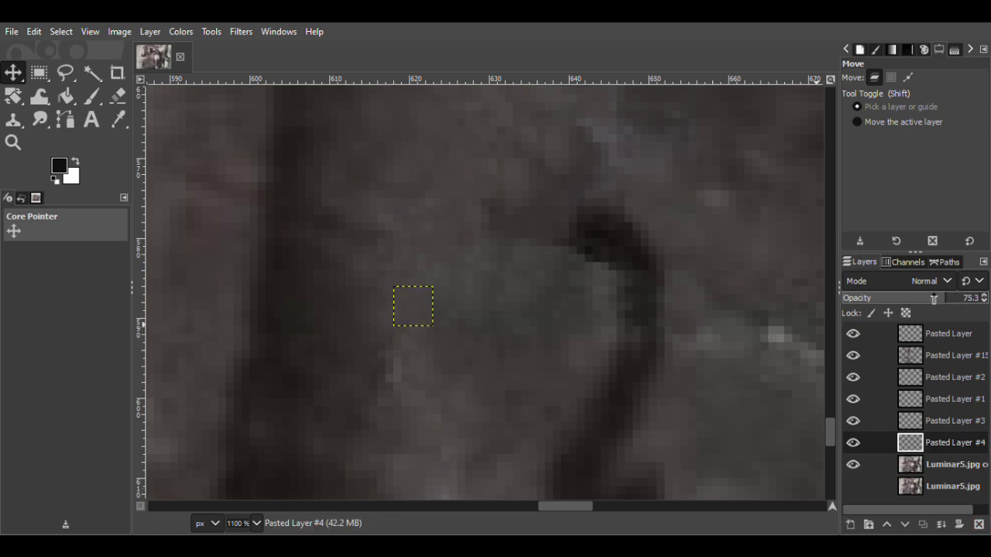
pyautogui.hotkey('ctrl', 's')
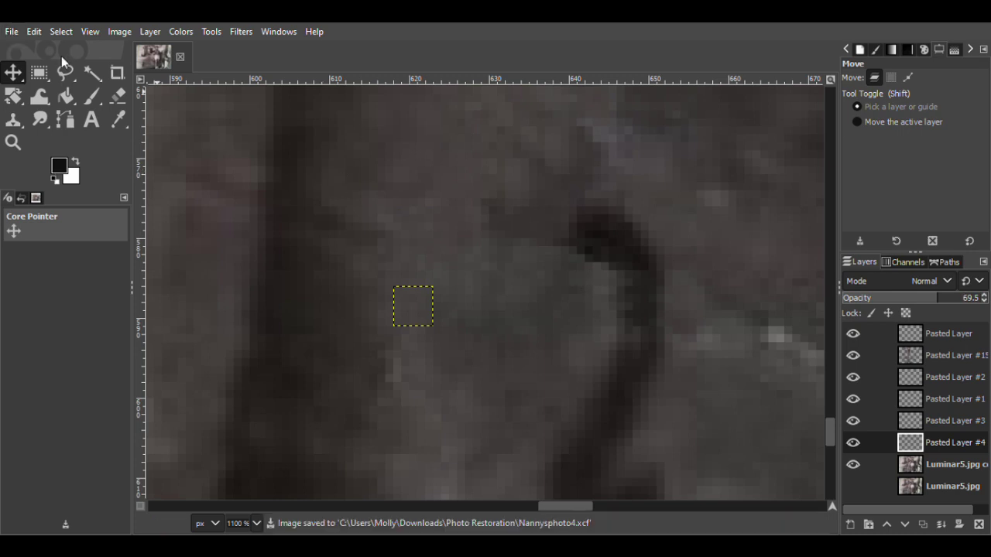
# Step: Copy a patch from below the light vertical mark, place it over the mark and move its layer to the top of the stack
pyautogui.click(66, 73)
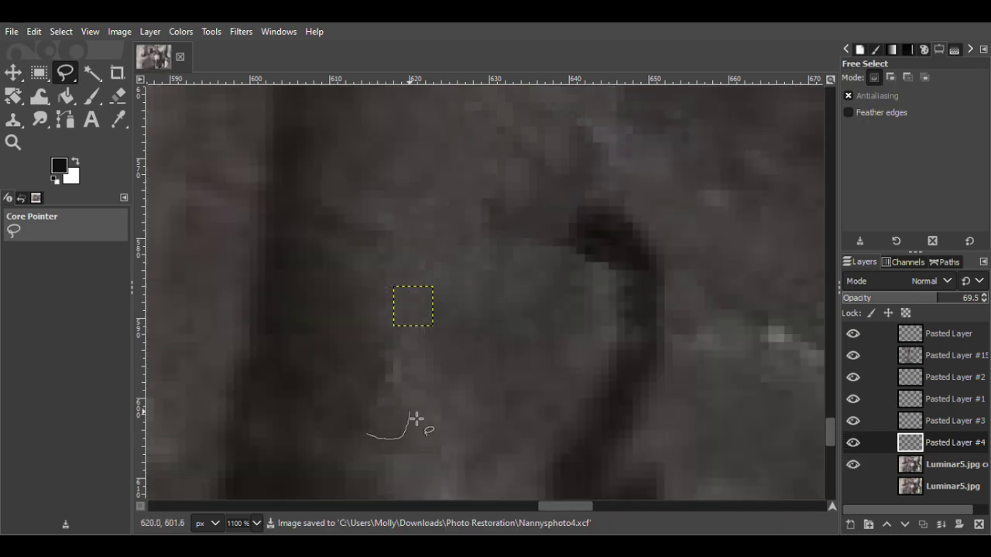
pyautogui.moveTo(371, 438); pyautogui.dragTo(367, 435)
pyautogui.click(921, 465)
pyautogui.click(13, 73)
pyautogui.hotkey('ctrl', 'c')
pyautogui.hotkey('ctrl', 'v')
pyautogui.moveTo(387, 428); pyautogui.dragTo(395, 385)
pyautogui.moveTo(909, 464); pyautogui.dragTo(911, 325)
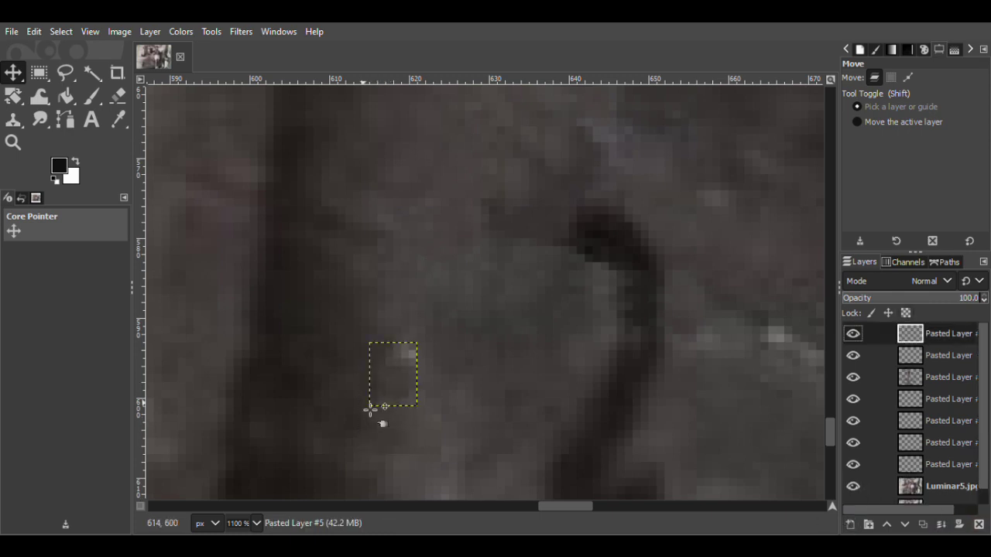
pyautogui.moveTo(389, 389); pyautogui.dragTo(380, 389)
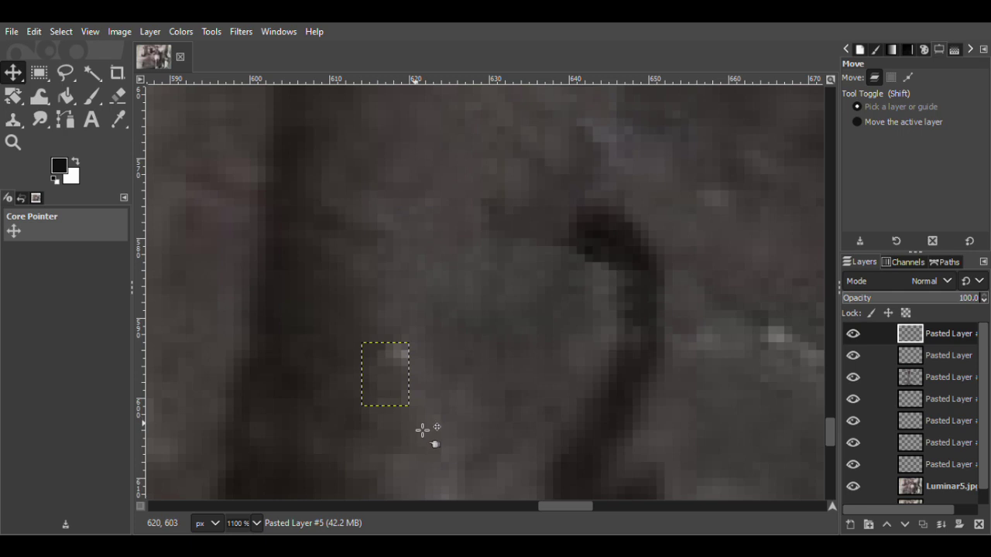
# Step: Erase the light pixels from the top patch, shift it up one pixel and save the image
pyautogui.hotkey('shift', 'e')
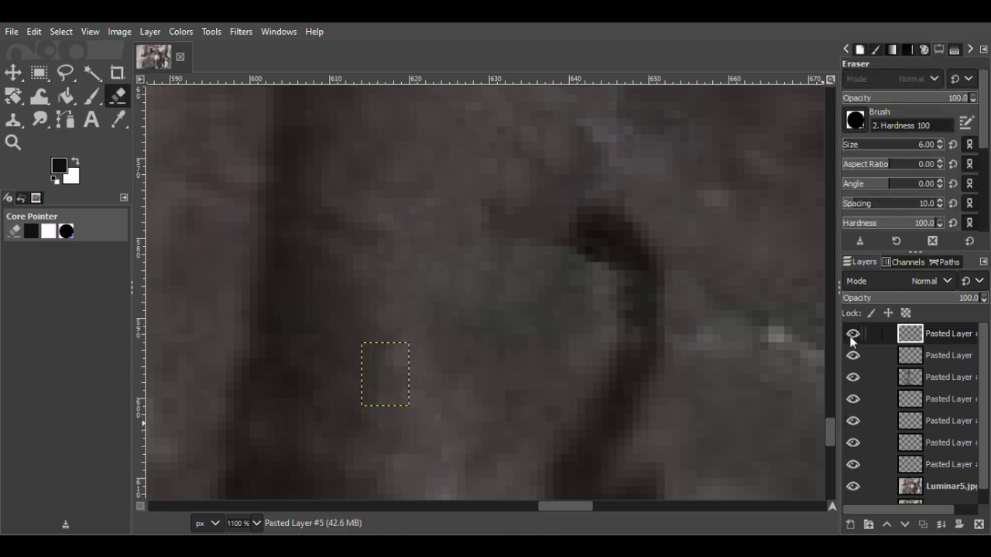
pyautogui.press('m')
pyautogui.moveTo(395, 387); pyautogui.dragTo(396, 379)
pyautogui.hotkey('shift', 'e')
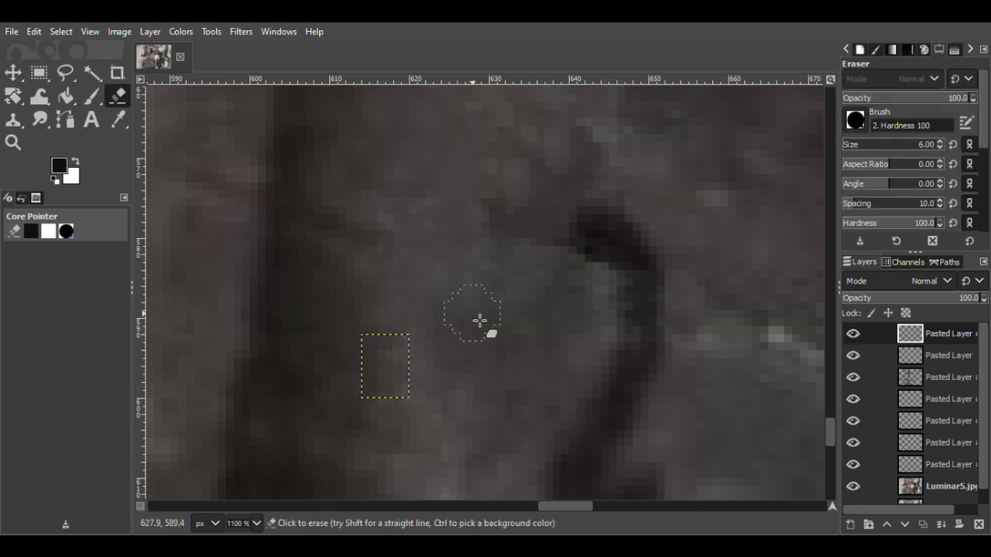
pyautogui.press('m')
pyautogui.hotkey('ctrl', 's')
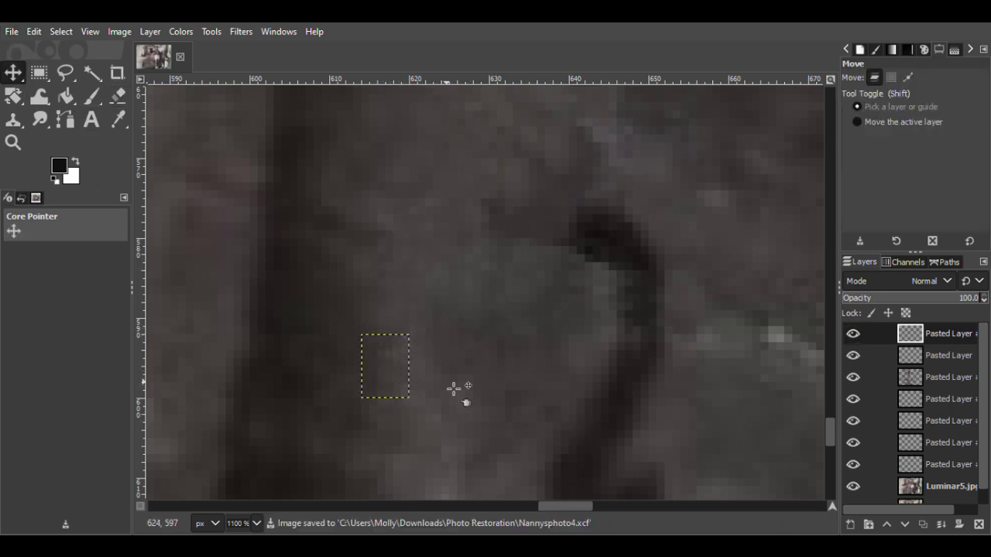
# Step: Copy a small patch from just above the light vertical mark and place it slightly lower on a new layer
pyautogui.click(65, 72)
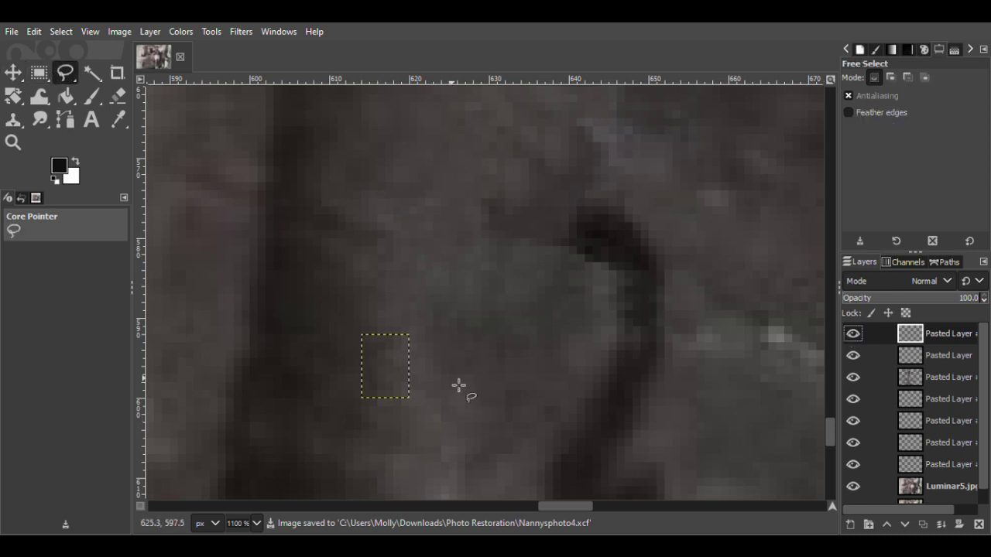
pyautogui.moveTo(377, 306)
pyautogui.mouseDown()
pyautogui.moveTo(360, 332)
pyautogui.moveTo(402, 328)
pyautogui.moveTo(376, 306)
pyautogui.mouseUp()
pyautogui.click(929, 486)
pyautogui.click(13, 73)
pyautogui.rightClick(379, 320)
pyautogui.click(503, 198)
pyautogui.hotkey('ctrl', 'v')
pyautogui.hotkey('shift', 'ctrl', 'n')
pyautogui.moveTo(383, 326); pyautogui.dragTo(391, 349)
# Step: Merge Pasted Layers #1, #3, #4 and #2 down into Pasted Layer #6
pyautogui.rightClick(916, 446)
pyautogui.click(847, 189)
pyautogui.rightClick(942, 411)
pyautogui.click(895, 218)
pyautogui.click(870, 182)
pyautogui.click(948, 385)
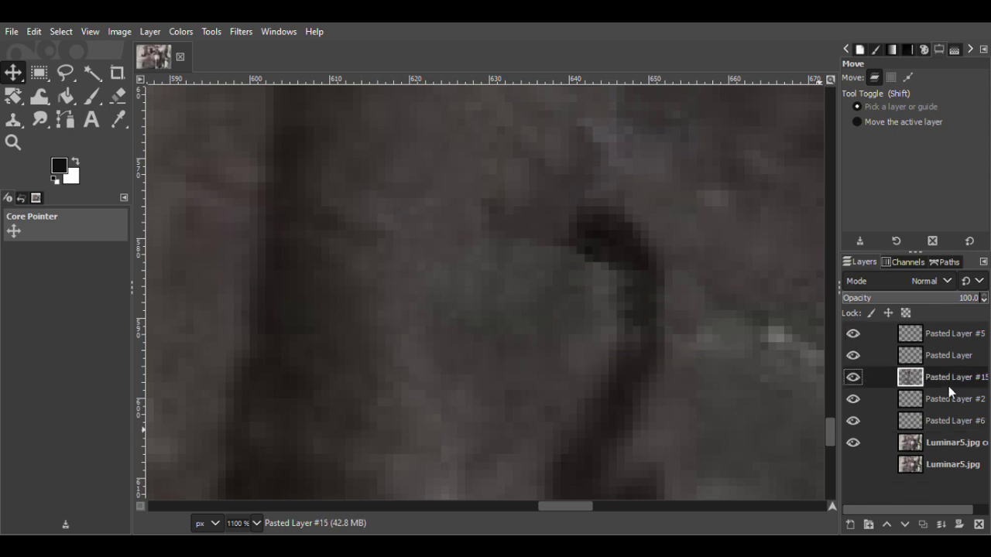
pyautogui.rightClick(959, 397)
pyautogui.click(883, 189)
# Step: Copy a greenish patch from below the light diagonal line right of the dark curve and place it over the line
pyautogui.moveTo(549, 507); pyautogui.dragTo(574, 508)
pyautogui.moveTo(830, 419); pyautogui.dragTo(831, 422)
pyautogui.press('f')
pyautogui.moveTo(539, 361); pyautogui.dragTo(431, 338)
pyautogui.moveTo(547, 373); pyautogui.dragTo(539, 361)
pyautogui.click(942, 422)
pyautogui.press('m')
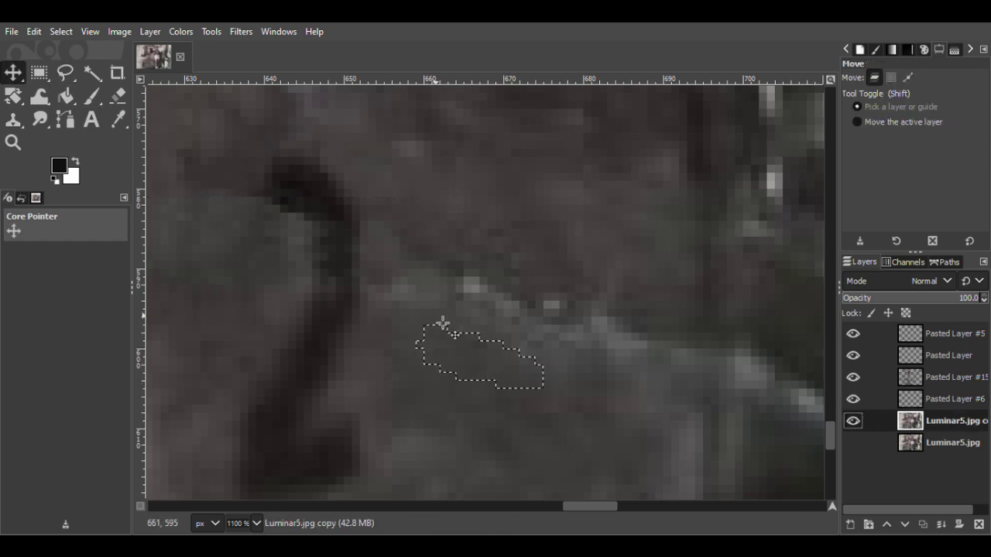
pyautogui.hotkey('ctrl', 'c')
pyautogui.hotkey('ctrl', 'v')
pyautogui.hotkey('ctrl', 'shift', 'n')
pyautogui.moveTo(476, 366); pyautogui.dragTo(492, 302)
# Step: Place a second copy of the greenish patch on a new layer further along the light line and save the image
pyautogui.hotkey('ctrl', 'v')
pyautogui.hotkey('ctrl', 'shift', 'n')
pyautogui.hotkey('ctrl', 's')
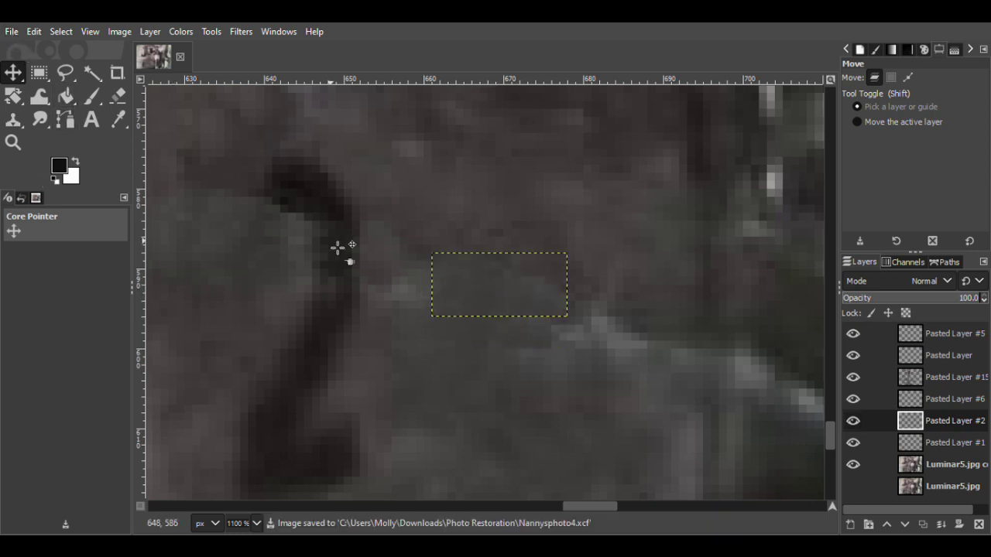
# Step: Copy a narrow patch from below the light spot right of the dark curve and cover the spot with two copies on new layers
pyautogui.press('f')
pyautogui.click(952, 464)
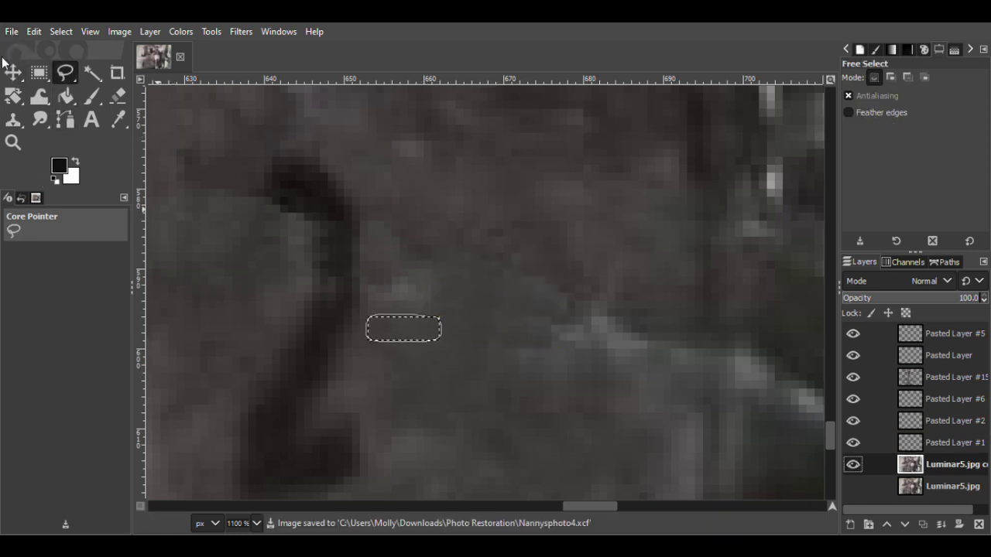
pyautogui.press('m')
pyautogui.rightClick(412, 332)
pyautogui.click(551, 201)
pyautogui.hotkey('ctrl', 'v')
pyautogui.hotkey('ctrl', 'shift', 'n')
pyautogui.moveTo(409, 309); pyautogui.dragTo(413, 285)
pyautogui.hotkey('ctrl', 'v')
pyautogui.hotkey('ctrl', 'shift', 'n')
# Step: Merge Pasted Layers #1, #4 and #2 down into Pasted Layer #3 and compare the area with the patches hidden and shown
pyautogui.click(931, 442)
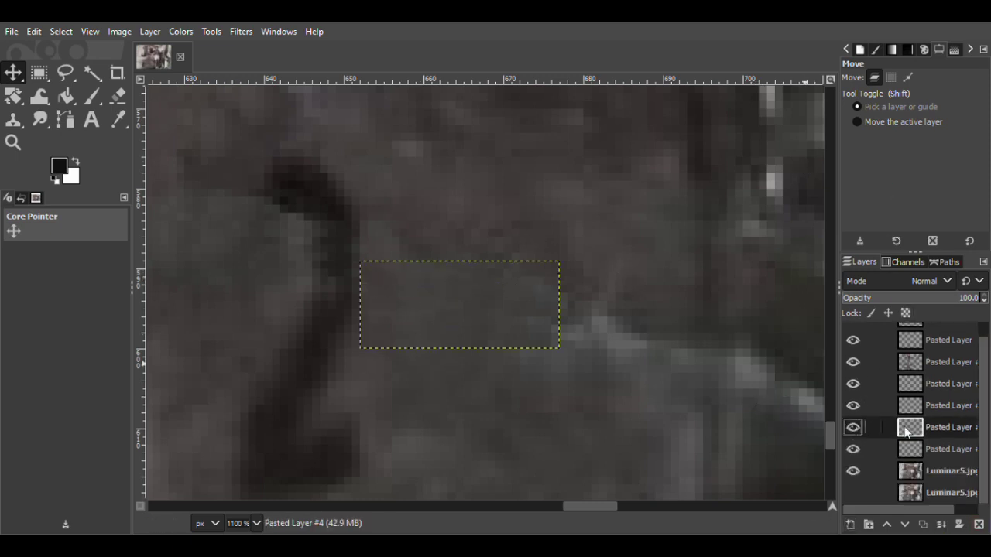
pyautogui.rightClick(894, 427)
pyautogui.click(838, 197)
pyautogui.click(853, 443)
pyautogui.click(853, 443)
pyautogui.click(853, 421)
pyautogui.click(853, 421)
pyautogui.rightClick(885, 423)
pyautogui.click(835, 201)
pyautogui.click(854, 422)
pyautogui.click(853, 422)
# Step: Copy a rounded greenish patch from below the next stretch of the light diagonal line and place it over the line on a new layer
pyautogui.click(65, 74)
pyautogui.moveTo(628, 376); pyautogui.dragTo(599, 363)
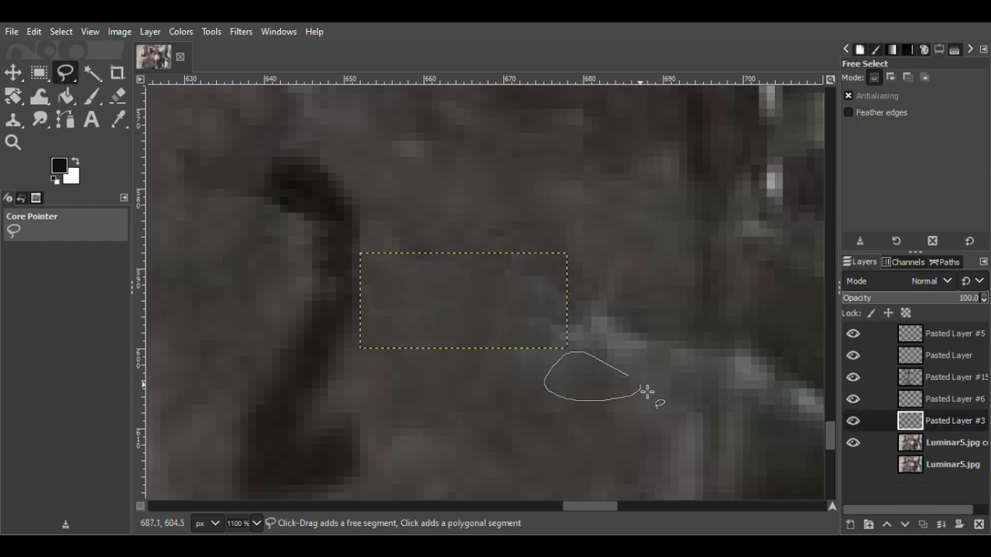
pyautogui.moveTo(643, 390); pyautogui.dragTo(630, 377)
pyautogui.click(936, 443)
pyautogui.click(13, 74)
pyautogui.rightClick(588, 380)
pyautogui.click(689, 201)
pyautogui.rightClick(587, 378)
pyautogui.click(623, 221)
pyautogui.click(850, 525)
pyautogui.moveTo(597, 377); pyautogui.dragTo(593, 354)
# Step: Move the new patch's layer to the top of the stack and merge it and Pasted Layer #5 down into Pasted Layer
pyautogui.moveTo(917, 442); pyautogui.dragTo(913, 326)
pyautogui.hotkey('shift', 'e')
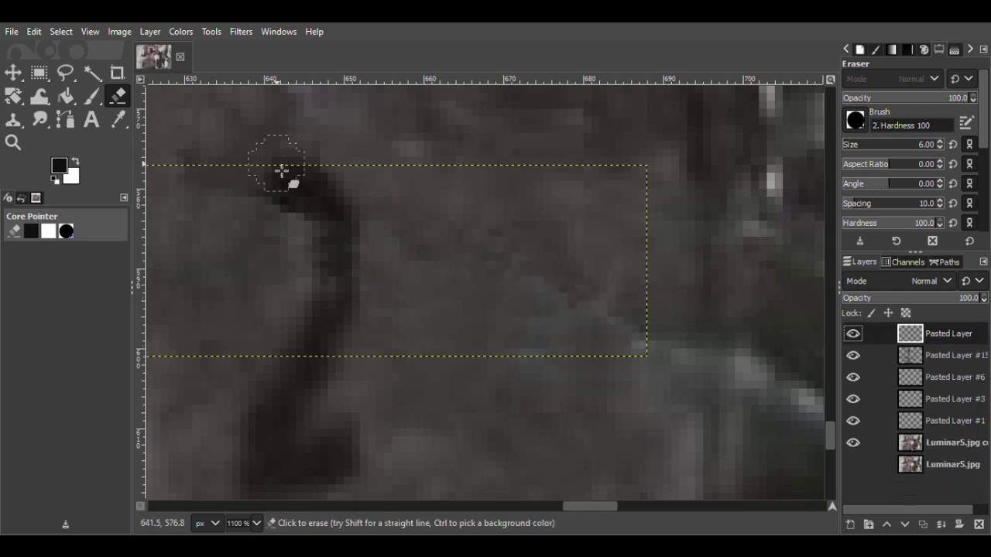
pyautogui.press('f')
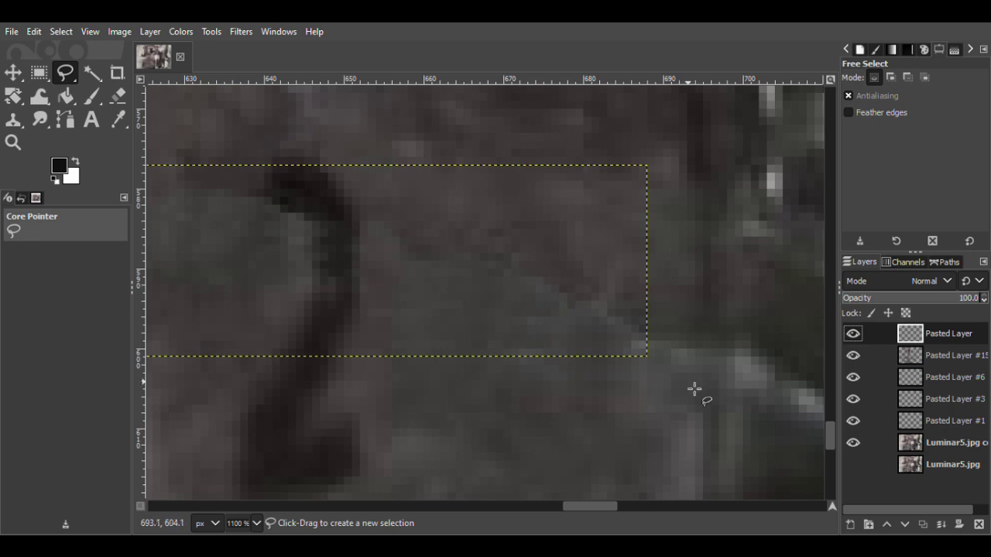
# Step: Copy a rounded patch from below the light line's end in Luminar5.jpg copy and place it over the line on a new layer
pyautogui.moveTo(690, 379); pyautogui.dragTo(640, 370)
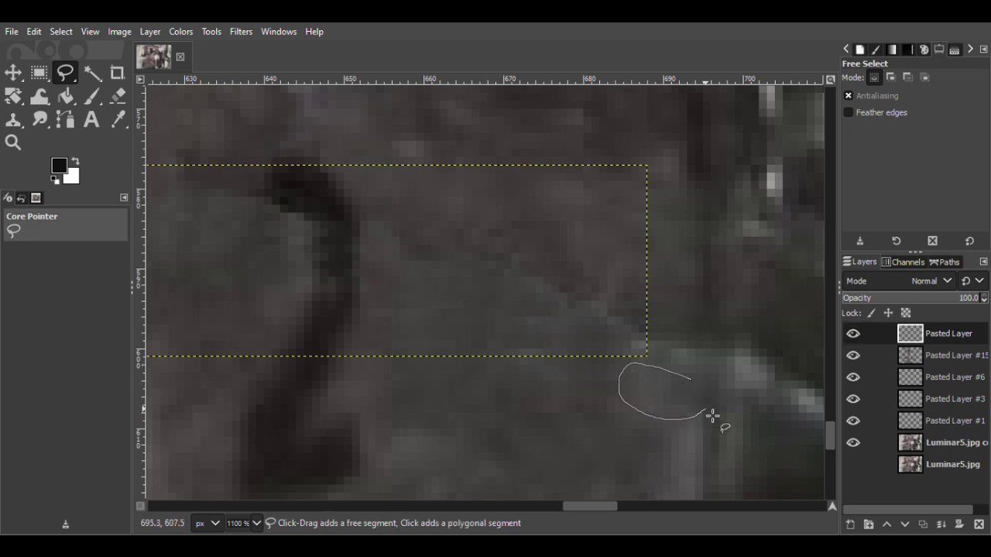
pyautogui.moveTo(712, 416); pyautogui.dragTo(690, 379)
pyautogui.click(952, 442)
pyautogui.press('m')
pyautogui.hotkey('ctrl', 'c')
pyautogui.hotkey('ctrl', 'v')
pyautogui.click(851, 526)
pyautogui.moveTo(681, 404); pyautogui.dragTo(683, 366)
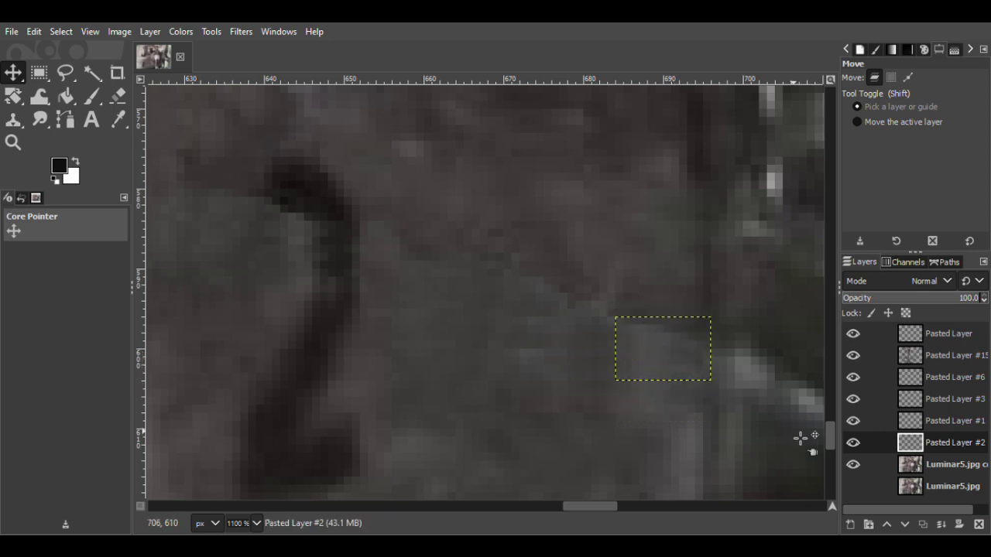
pyautogui.click(119, 96)
# Step: Copy a flat brownish patch from above the line's end, blend it over the covered area on a new layer at 79.5 opacity, and save
pyautogui.press('f')
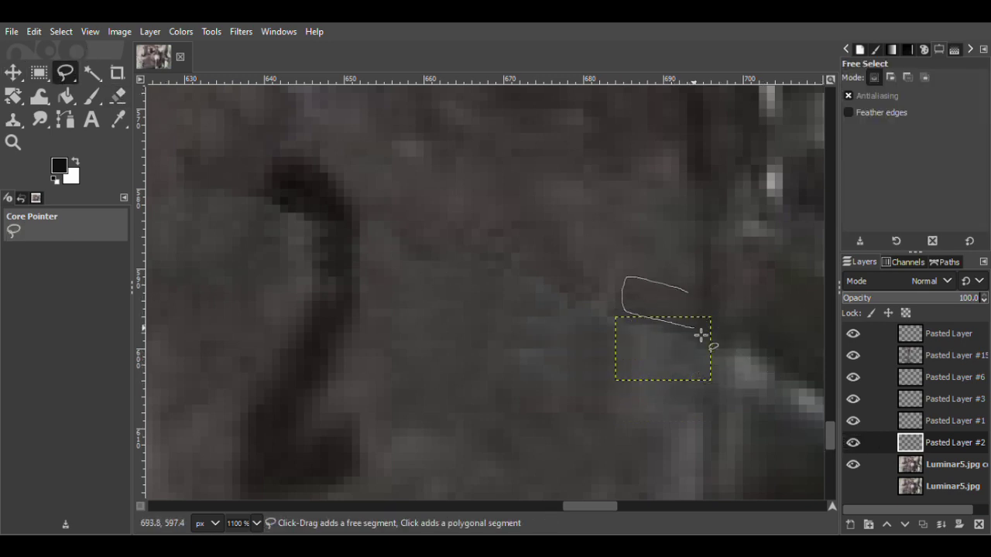
pyautogui.moveTo(719, 301); pyautogui.dragTo(694, 298)
pyautogui.press('pagedown')
pyautogui.press('m')
pyautogui.hotkey('ctrl', 'c')
pyautogui.hotkey('ctrl', 'v')
pyautogui.moveTo(694, 312); pyautogui.dragTo(689, 353)
pyautogui.hotkey('ctrl', 's')
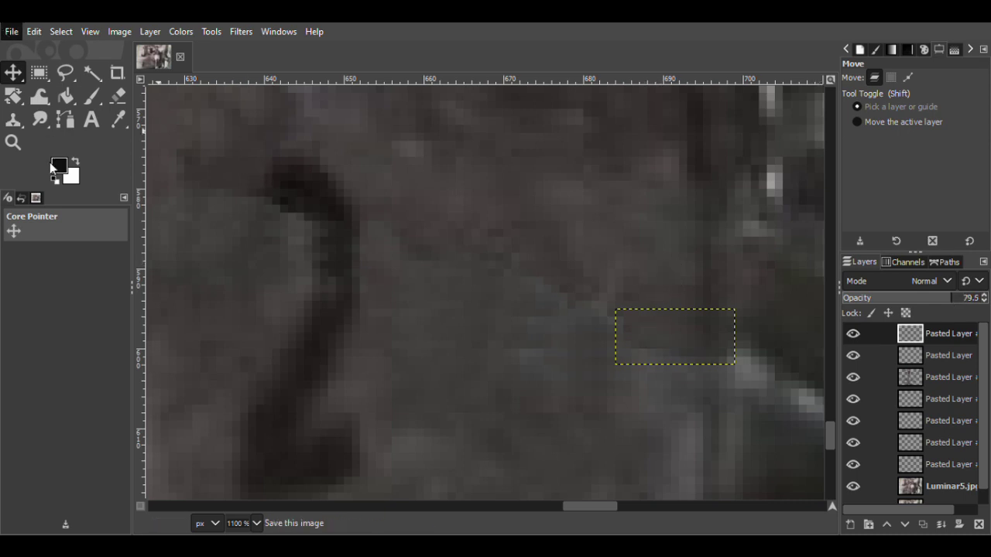
# Step: Merge the newest patch into Pasted Layer, and merge Pasted Layers #6, #3 and #1 down into Pasted Layer #2
pyautogui.click(66, 73)
pyautogui.rightClick(939, 330)
pyautogui.click(871, 182)
pyautogui.rightClick(940, 375)
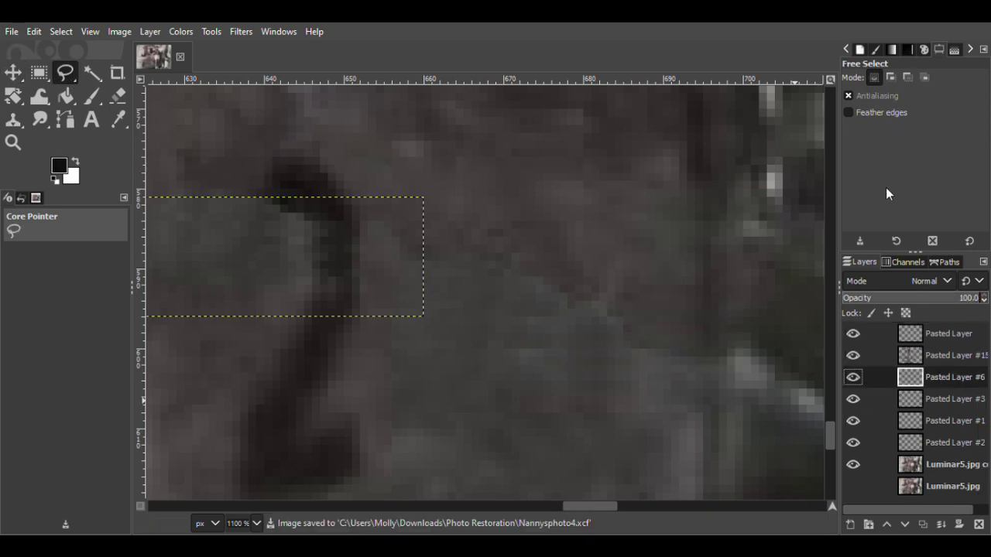
pyautogui.click(889, 195)
pyautogui.rightClick(944, 374)
pyautogui.click(866, 187)
pyautogui.hotkey('ctrl', 'z')
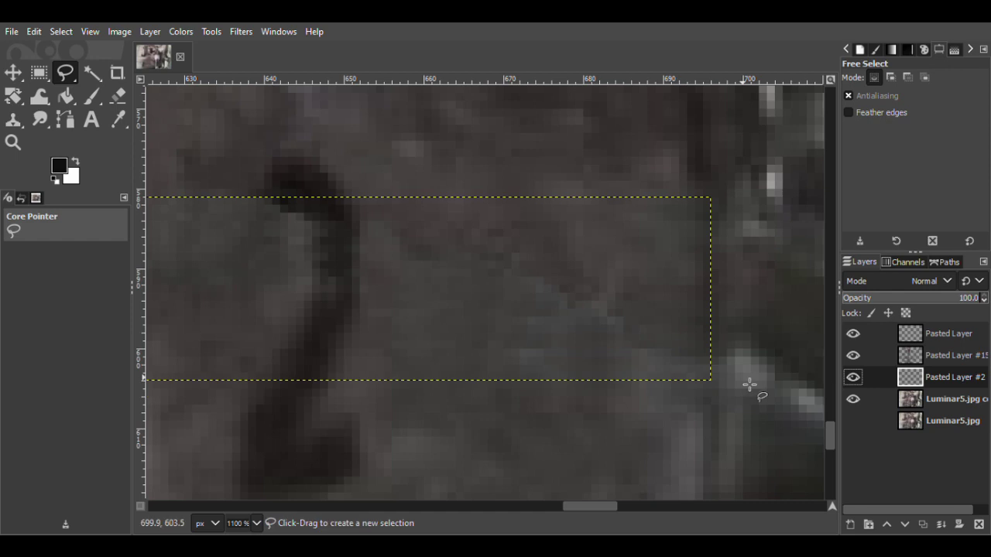
# Step: Copy a small flat patch from below the faint mark in the greenish area, cover the mark with it on a new layer, and save
pyautogui.moveTo(544, 372)
pyautogui.mouseDown()
pyautogui.moveTo(491, 384)
pyautogui.moveTo(561, 400)
pyautogui.moveTo(545, 372)
pyautogui.mouseUp()
pyautogui.click(928, 403)
pyautogui.click(14, 73)
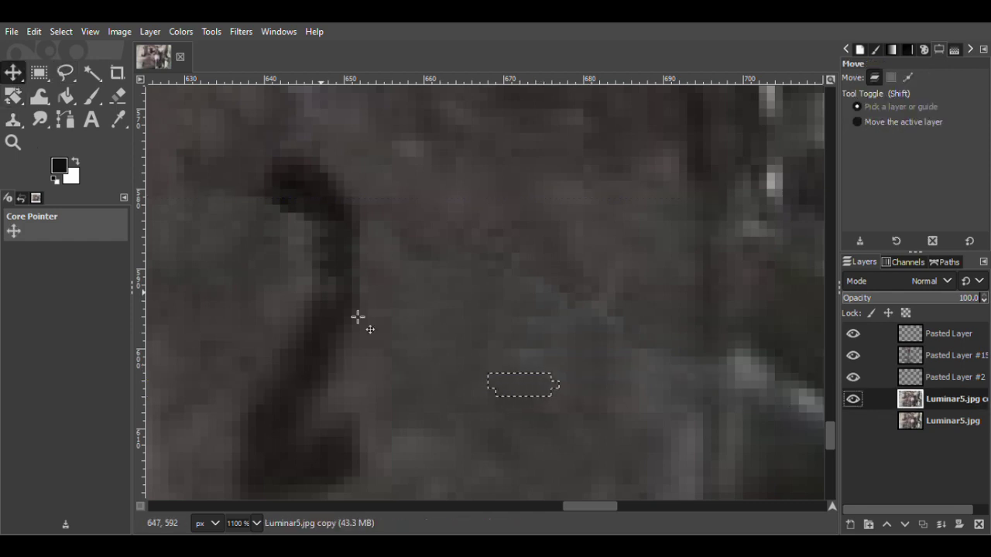
pyautogui.hotkey('ctrl', 'c')
pyautogui.hotkey('ctrl', 'v')
pyautogui.click(850, 525)
pyautogui.moveTo(537, 393); pyautogui.dragTo(538, 369)
pyautogui.click(118, 96)
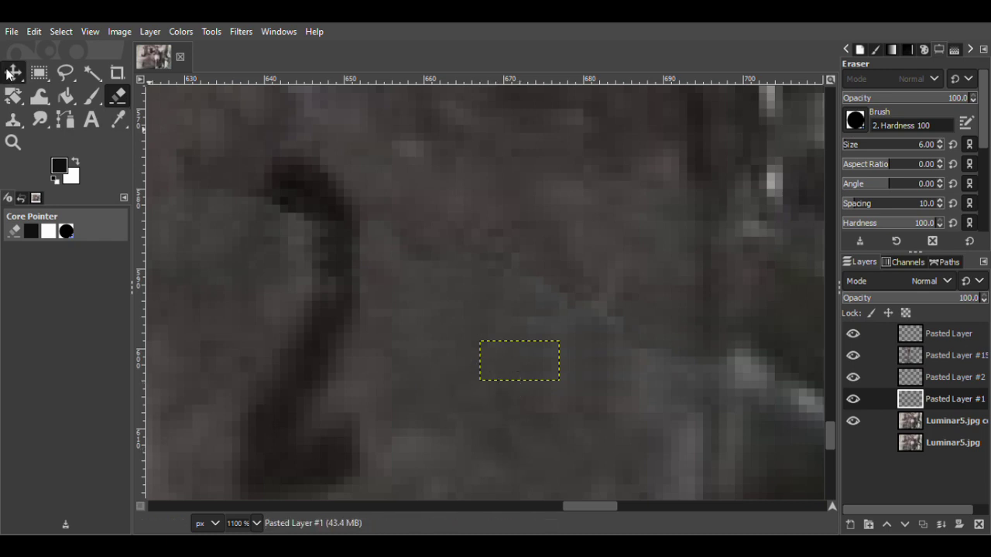
pyautogui.press('m')
pyautogui.hotkey('ctrl', 's')
# Step: Merge Pasted Layer #2 down into Pasted Layer #1 and compare the area with the merged patches hidden and shown
pyautogui.press('f')
pyautogui.press('pageup')
pyautogui.click(864, 183)
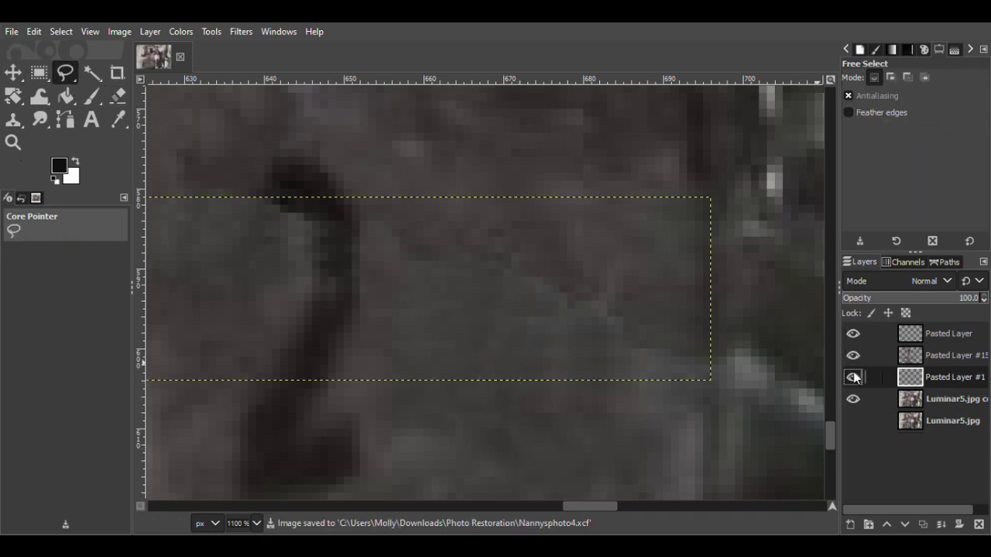
pyautogui.click(852, 377)
pyautogui.click(852, 377)
# Step: Copy a small patch from just below the diagonal edge in Luminar5.jpg copy onto a new layer
pyautogui.moveTo(611, 328)
pyautogui.mouseDown()
pyautogui.moveTo(593, 345)
pyautogui.moveTo(613, 329)
pyautogui.mouseUp()
pyautogui.press('Return')
pyautogui.click(952, 399)
pyautogui.press('m')
pyautogui.hotkey('ctrl', 'c')
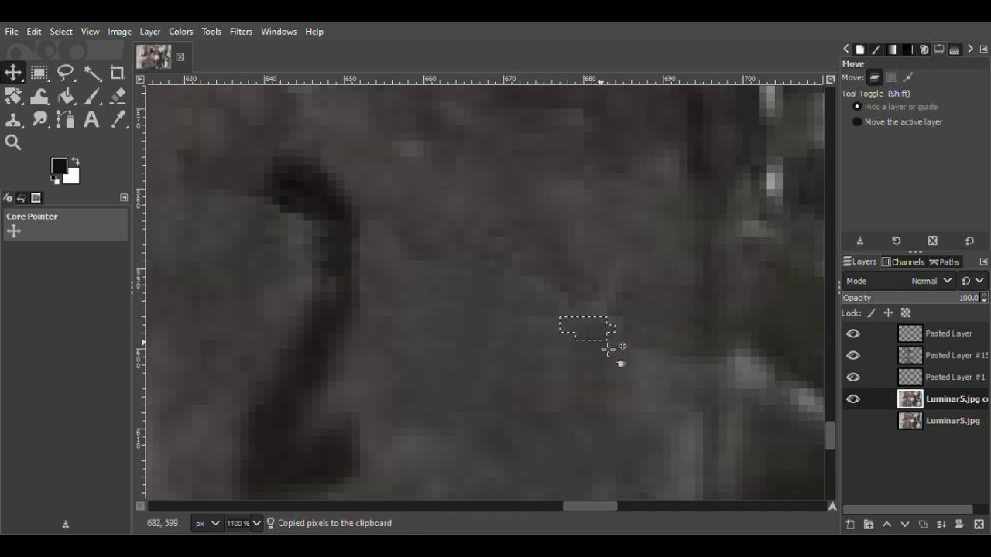
pyautogui.hotkey('ctrl', 'v')
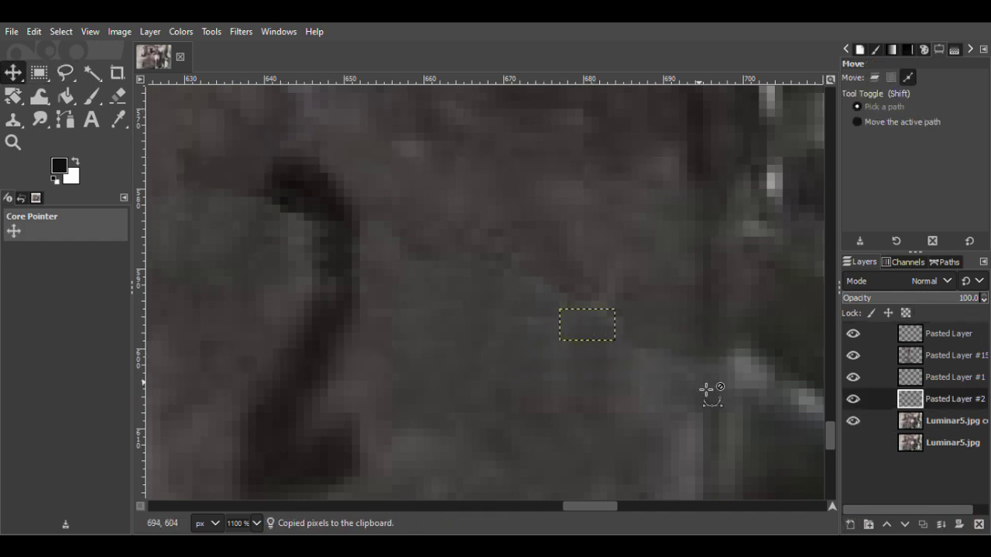
# Step: Hide and show the base photo and each pasted layer in turn to examine what each one covers
pyautogui.click(852, 420)
pyautogui.click(852, 377)
pyautogui.click(853, 377)
pyautogui.click(852, 355)
pyautogui.click(852, 356)
pyautogui.doubleClick(852, 333)
pyautogui.click(928, 333)
pyautogui.click(852, 421)
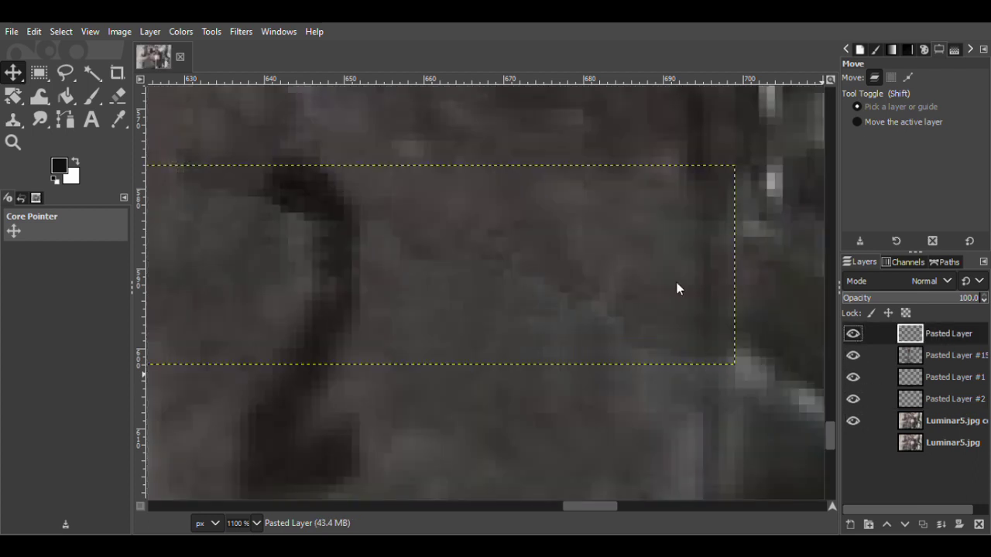
# Step: Copy a small greenish patch from Pasted Layer, cover the light pixels on the diagonal edge with it on a new layer, and save
pyautogui.click(66, 72)
pyautogui.click(605, 312)
pyautogui.hotkey('ctrl', 'c')
pyautogui.hotkey('ctrl', 'v')
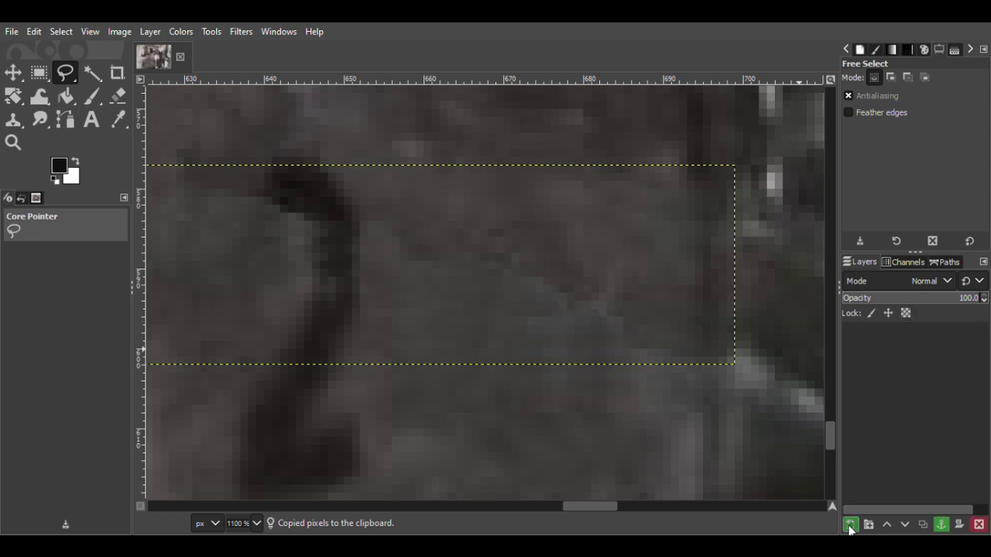
pyautogui.click(849, 524)
pyautogui.press('m')
pyautogui.moveTo(594, 332)
pyautogui.mouseDown()
pyautogui.moveTo(594, 308)
pyautogui.moveTo(604, 317)
pyautogui.mouseUp()
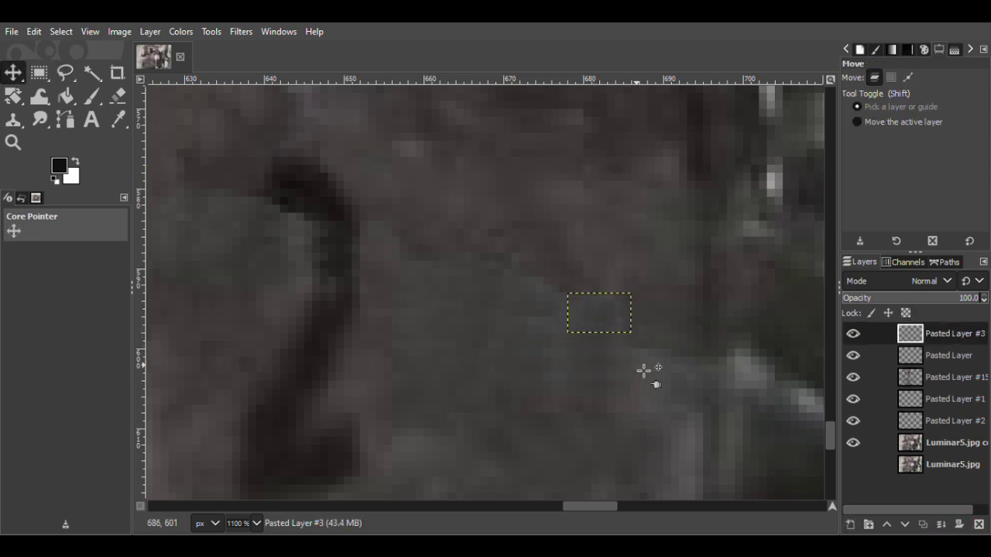
pyautogui.hotkey('ctrl', 's')
# Step: Compare the area with the base photo and Pasted Layer #1 hidden and shown, and outline a flat patch beside the newest one
pyautogui.press('f')
pyautogui.click(852, 443)
pyautogui.click(852, 443)
pyautogui.click(854, 398)
pyautogui.click(854, 399)
pyautogui.moveTo(693, 293)
pyautogui.mouseDown()
pyautogui.moveTo(670, 334)
pyautogui.moveTo(693, 293)
pyautogui.mouseUp()
pyautogui.press('Return')
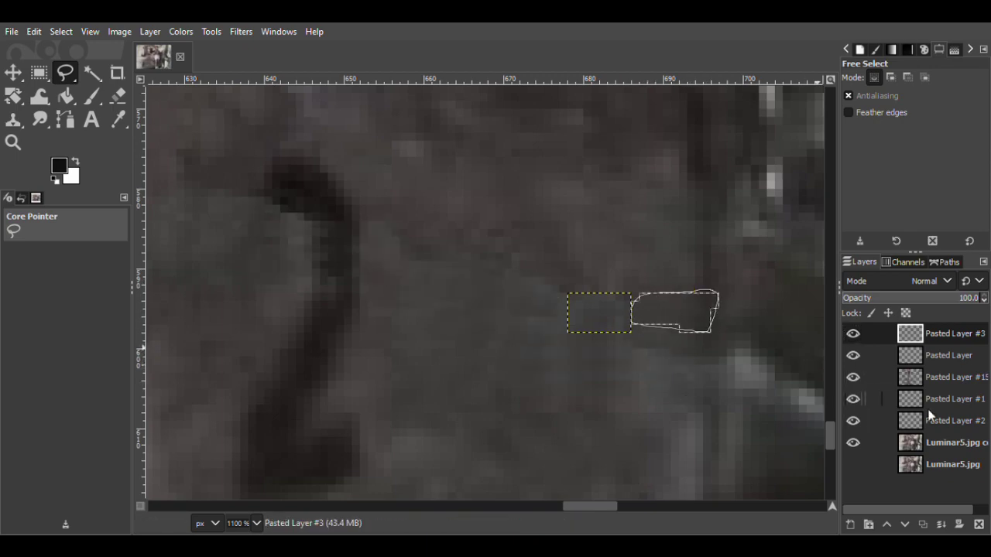
# Step: Hide and show the base photo and individual pasted layers to examine which ones cover the outlined area
pyautogui.click(853, 438)
pyautogui.click(852, 380)
pyautogui.click(852, 381)
pyautogui.click(851, 425)
pyautogui.click(851, 425)
pyautogui.click(853, 361)
pyautogui.click(852, 355)
pyautogui.click(939, 355)
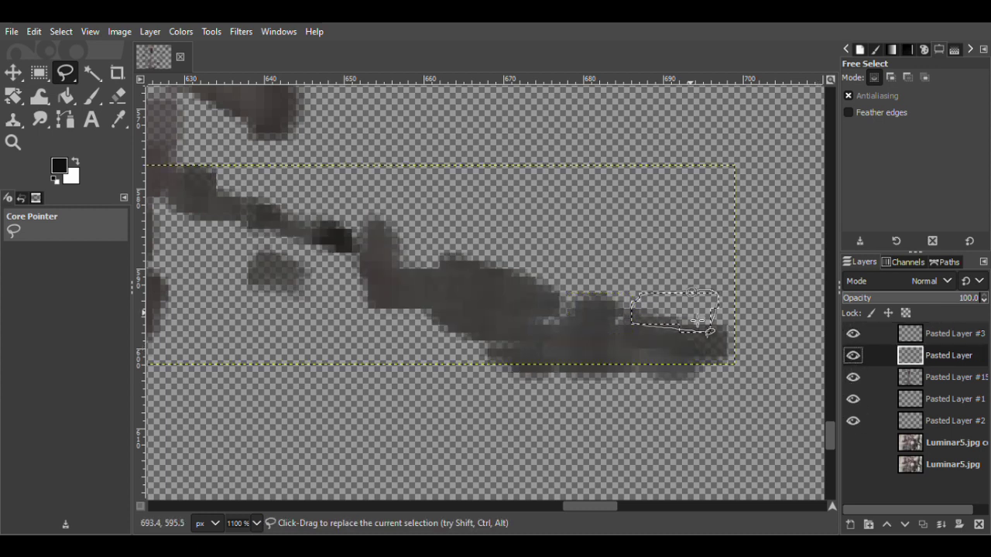
pyautogui.click(852, 442)
# Step: Copy the outlined patch to a new layer, place it over the light mark below, and move its layer to the top of the stack
pyautogui.rightClick(669, 309)
pyautogui.click(818, 191)
pyautogui.click(923, 442)
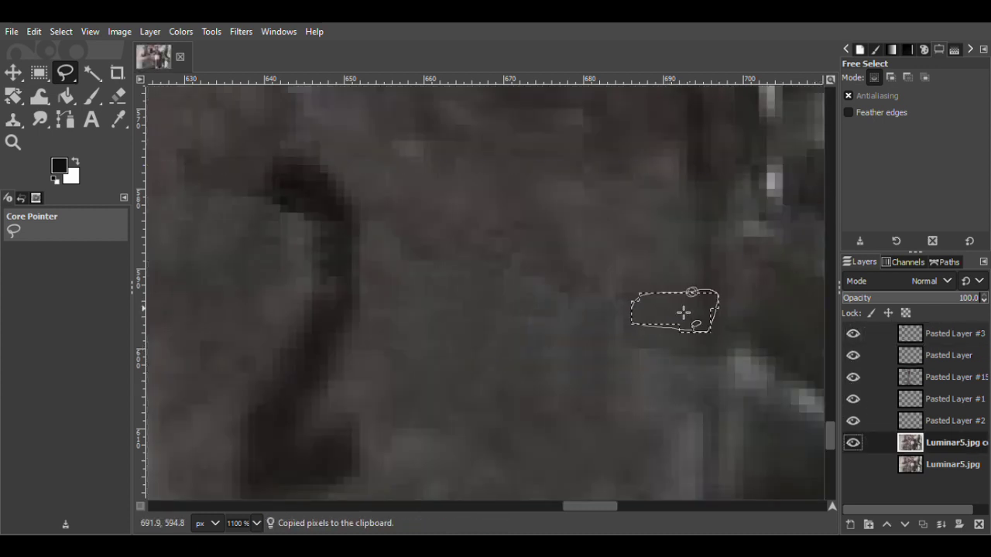
pyautogui.hotkey('ctrl', 'v')
pyautogui.hotkey('ctrl', 'shift', 'n')
pyautogui.press('m')
pyautogui.moveTo(700, 317); pyautogui.dragTo(707, 381)
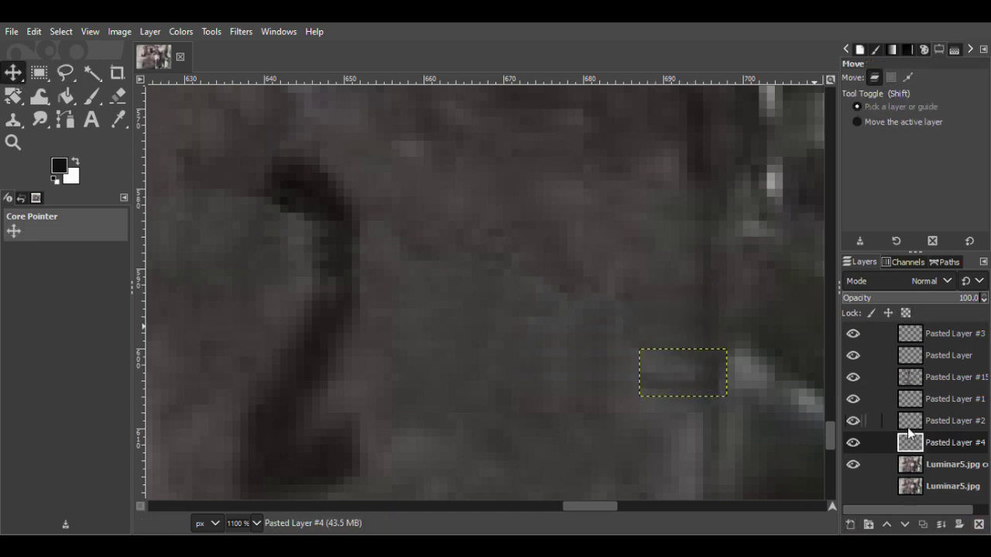
pyautogui.moveTo(913, 442); pyautogui.dragTo(913, 333)
pyautogui.moveTo(702, 374)
pyautogui.mouseDown()
pyautogui.moveTo(693, 374)
pyautogui.moveTo(702, 366)
pyautogui.mouseUp()
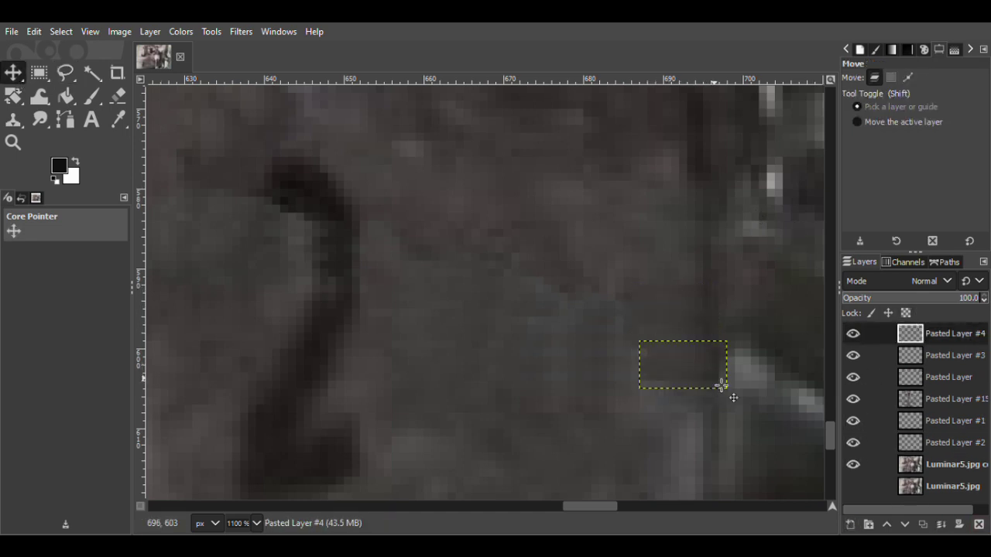
# Step: Add another copy of the patch on a new layer, place it slightly lower, and set its opacity to 36.8
pyautogui.hotkey('ctrl', 'shift', 'd')
pyautogui.moveTo(686, 374); pyautogui.dragTo(685, 406)
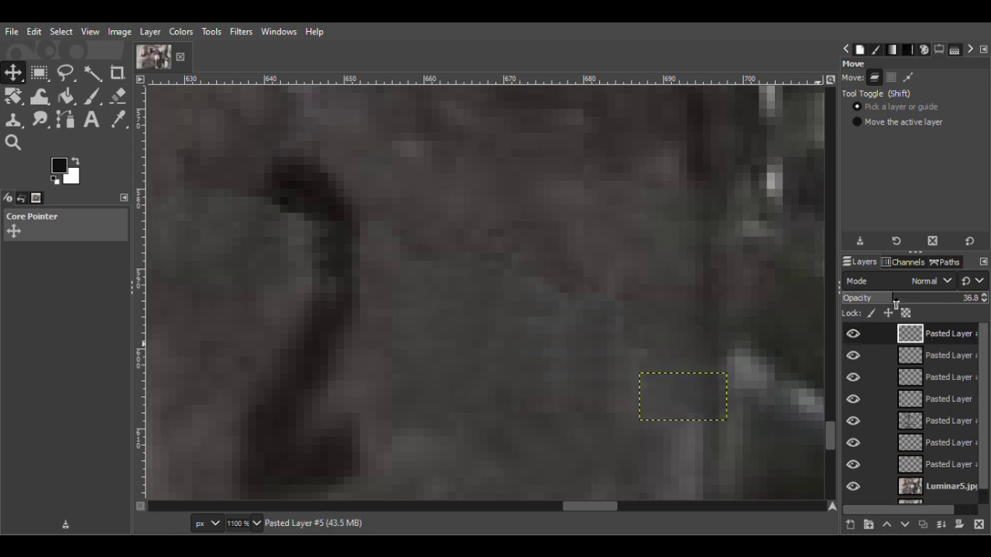
pyautogui.hotkey('shift', 'e')
# Step: Merge Pasted Layers #5, #4 and #3 down into Pasted Layer
pyautogui.click(945, 334)
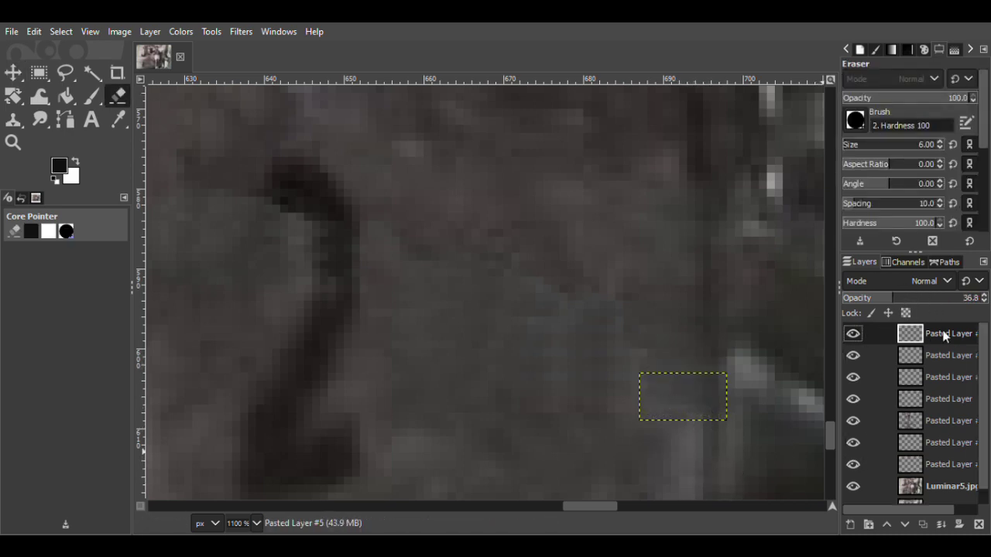
pyautogui.hotkey('ctrl', 'e')
pyautogui.hotkey('ctrl', 'e')
pyautogui.hotkey('ctrl', 'e')
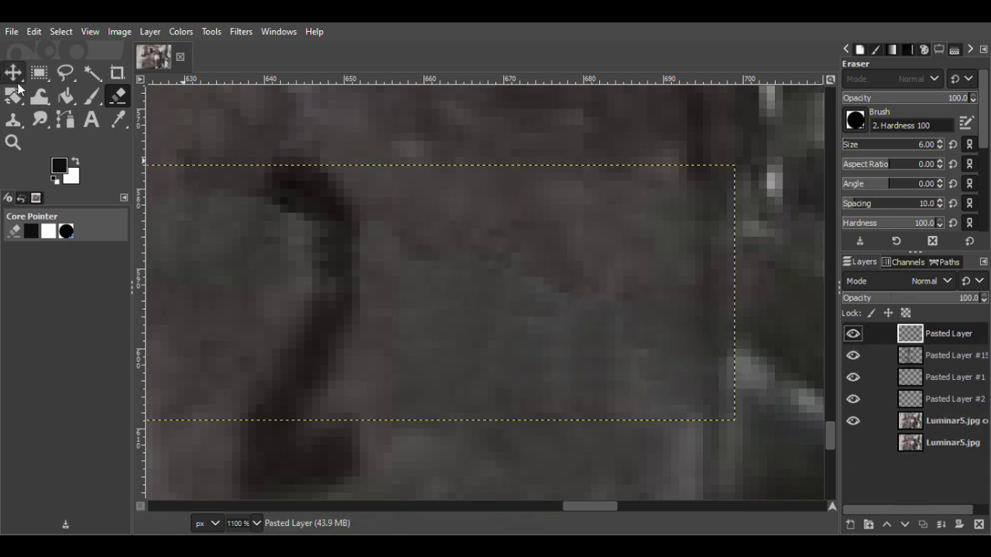
# Step: Copy a narrow upright patch beside the dark vertical stripe, place it farther left on a new layer, and trim its corner with the Eraser
pyautogui.press('f')
pyautogui.moveTo(656, 323); pyautogui.dragTo(678, 416)
pyautogui.press('Return')
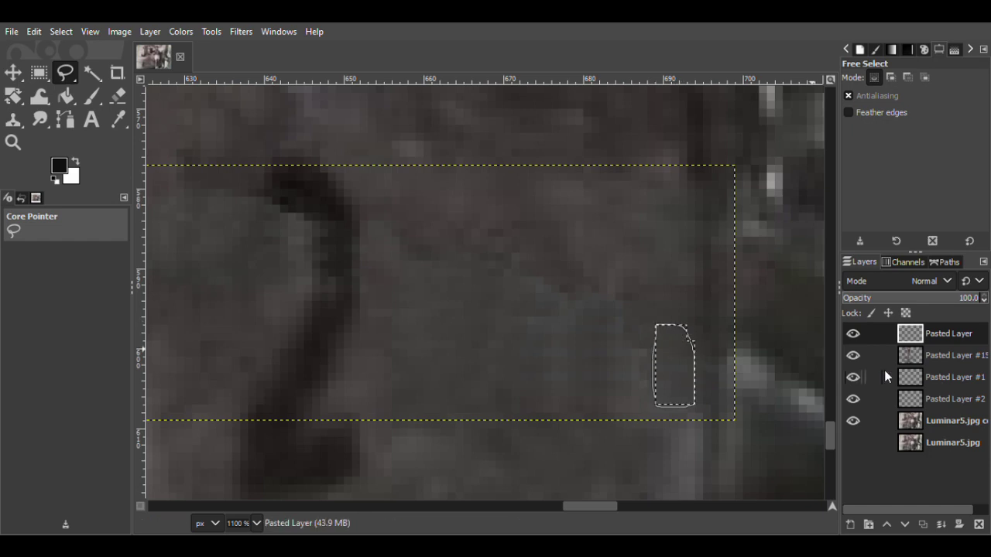
pyautogui.press('m')
pyautogui.hotkey('ctrl', 'shift', 'c')
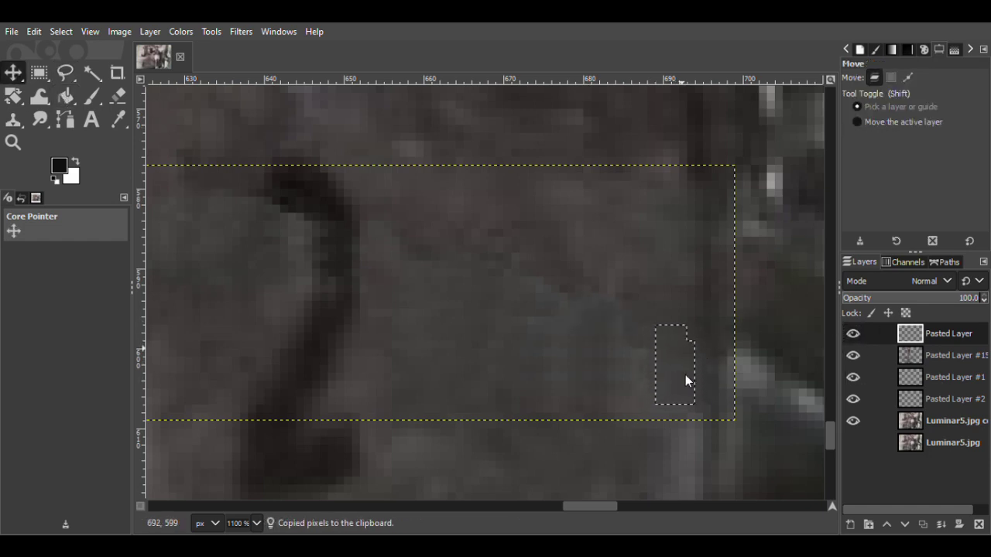
pyautogui.hotkey('ctrl', 'v')
pyautogui.hotkey('ctrl', 'shift', 'n')
pyautogui.moveTo(685, 372); pyautogui.dragTo(661, 391)
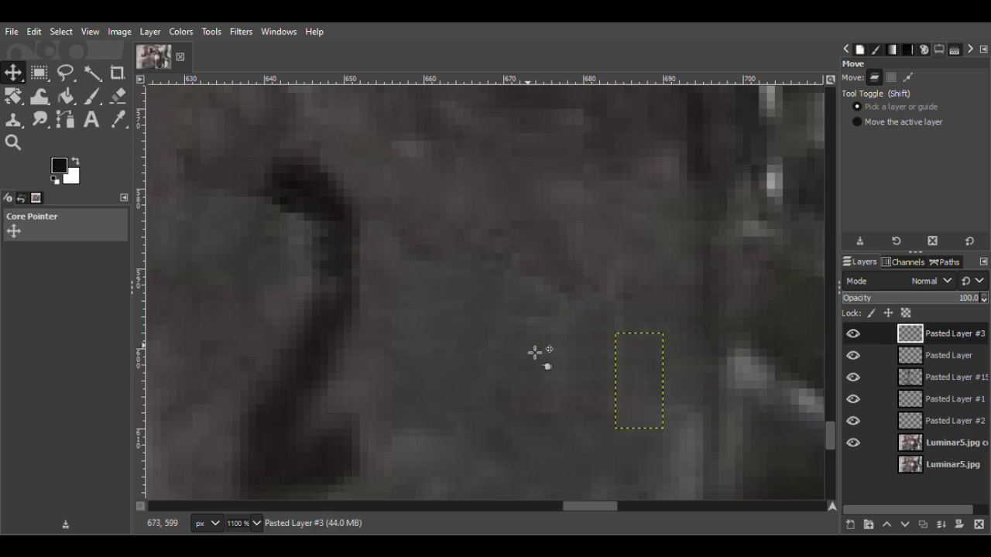
pyautogui.hotkey('shift', 'e')
pyautogui.click(663, 332)
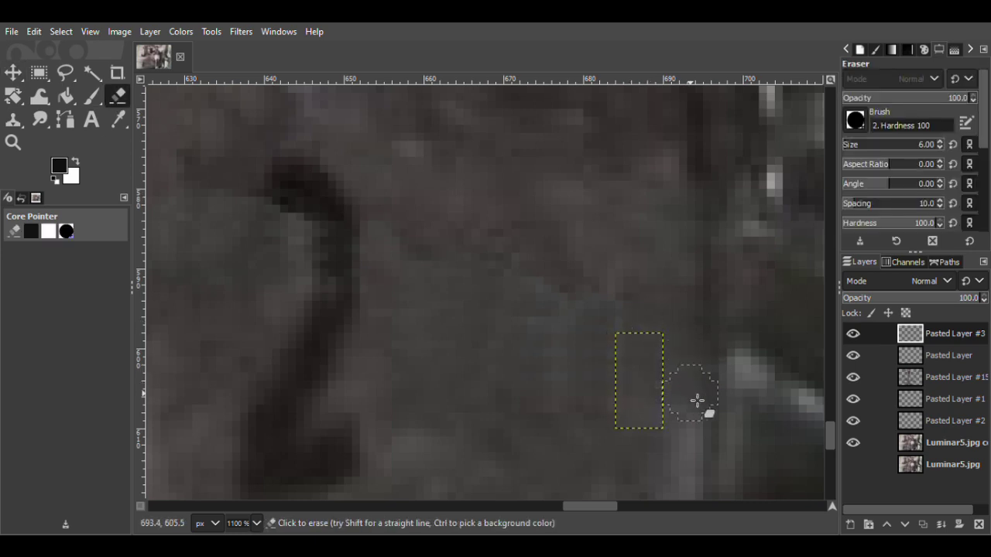
# Step: Merge Pasted Layer #3 down into Pasted Layer and the result down into Pasted Layer #15
pyautogui.rightClick(949, 339)
pyautogui.click(856, 199)
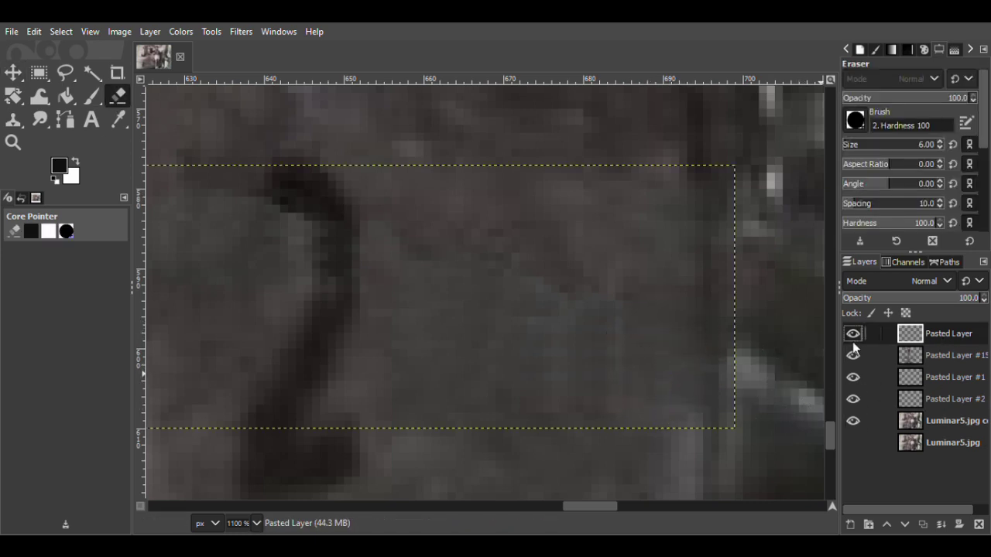
pyautogui.press('f')
pyautogui.hotkey('ctrl', 'z')
pyautogui.hotkey('ctrl', 'z')
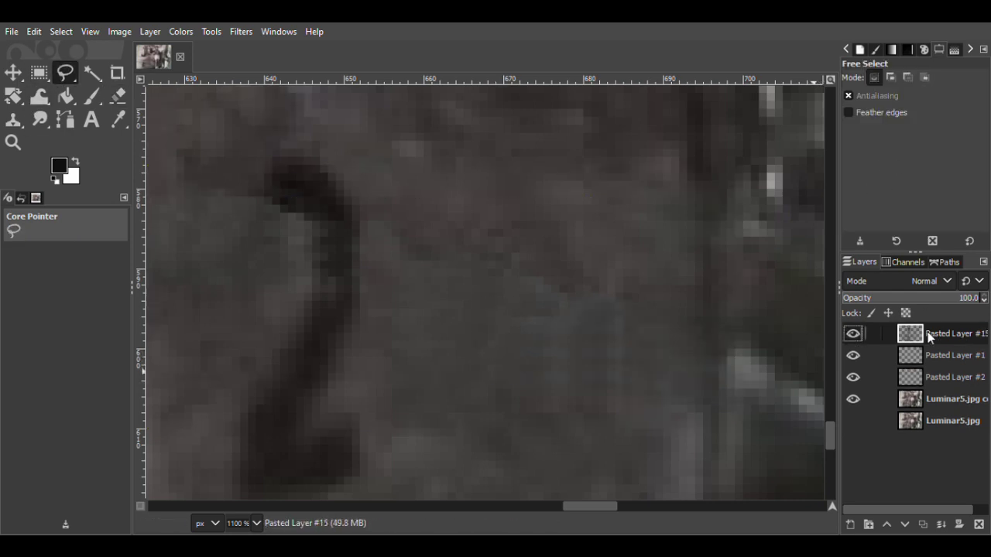
# Step: Merge Pasted Layers #15 and #1 down into Pasted Layer #2 and compare the photo with layers hidden and shown
pyautogui.rightClick(928, 333)
pyautogui.click(866, 179)
pyautogui.rightClick(928, 333)
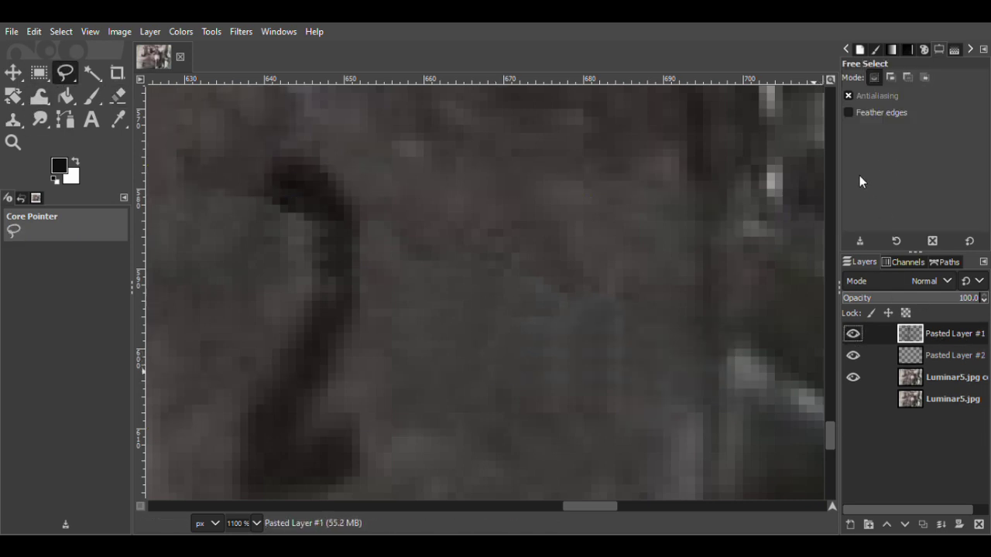
pyautogui.click(860, 175)
pyautogui.click(855, 332)
pyautogui.click(856, 331)
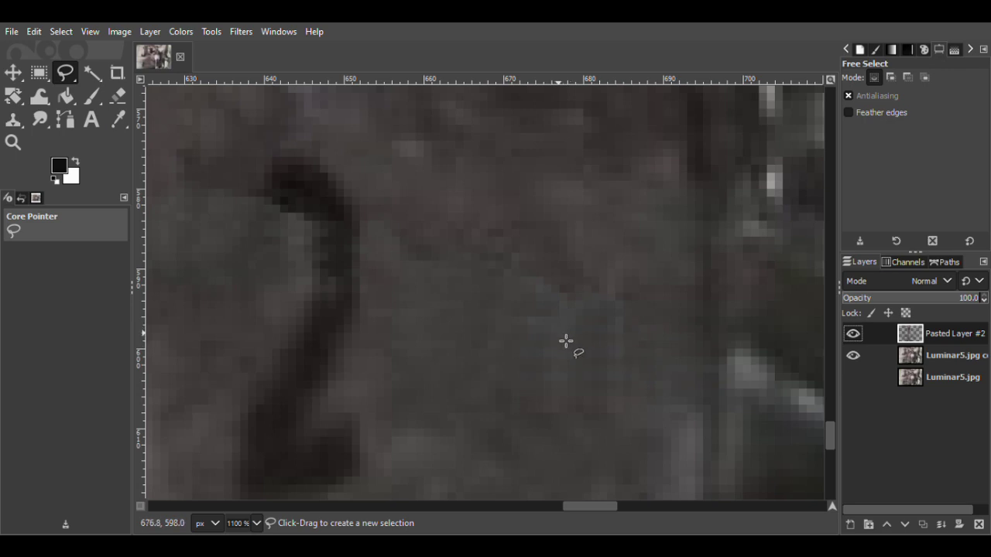
pyautogui.click(853, 355)
pyautogui.click(852, 355)
# Step: Copy a squarish brownish patch from above the diagonal edge in Luminar5.jpg copy and place it over the edge on a new layer
pyautogui.moveTo(637, 244)
pyautogui.mouseDown()
pyautogui.moveTo(596, 271)
pyautogui.moveTo(654, 289)
pyautogui.moveTo(636, 243)
pyautogui.mouseUp()
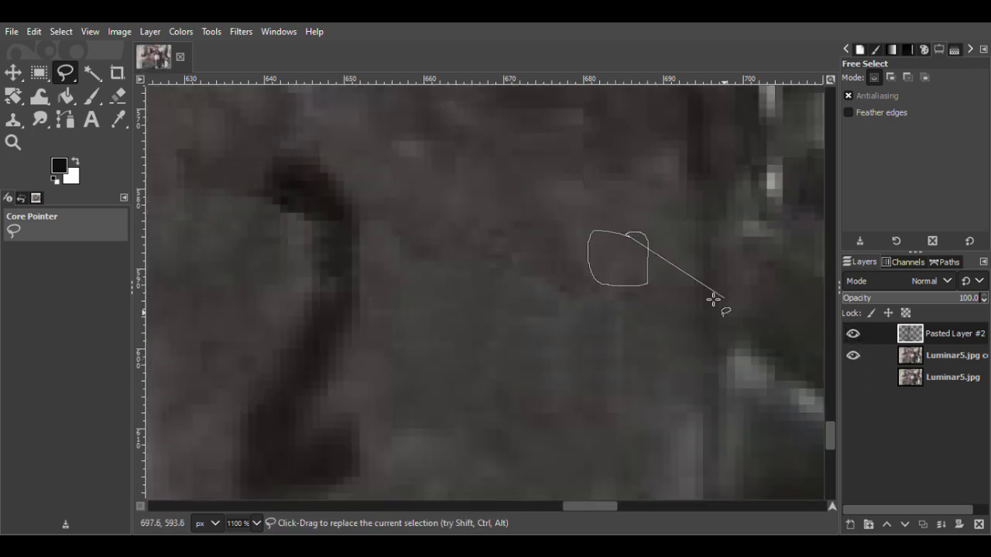
pyautogui.press('Return')
pyautogui.press('pagedown')
pyautogui.press('m')
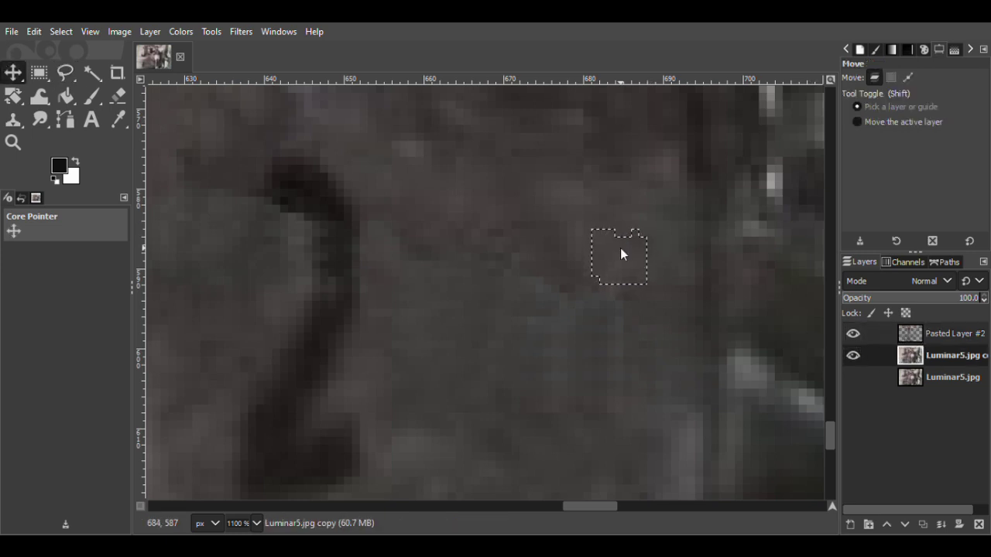
pyautogui.hotkey('ctrl', 'c')
pyautogui.hotkey('ctrl', 'v')
pyautogui.click(850, 525)
pyautogui.moveTo(625, 286)
pyautogui.mouseDown()
pyautogui.moveTo(590, 294)
pyautogui.moveTo(608, 291)
pyautogui.mouseUp()
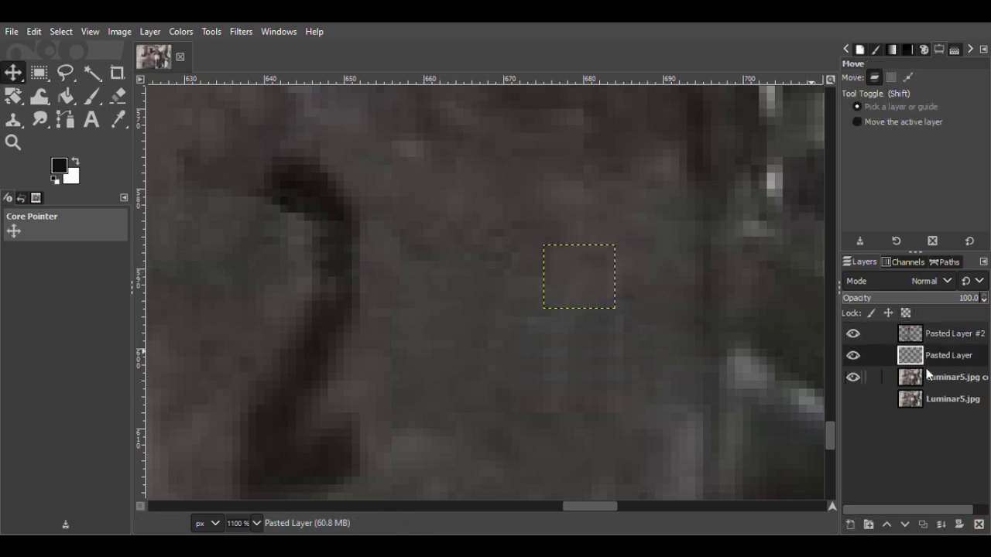
pyautogui.hotkey('shift', 'e')
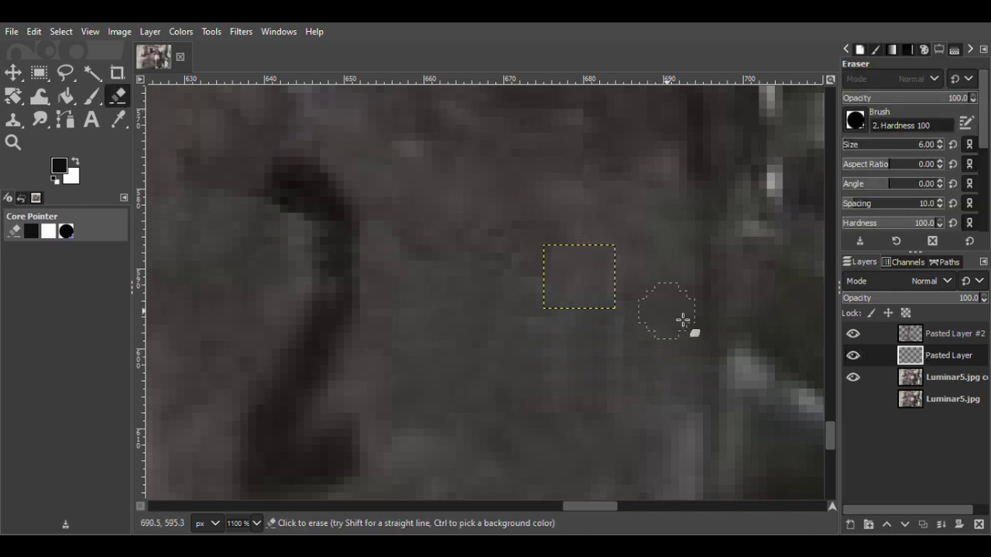
# Step: Duplicate the brownish patch's layer and move the copy up along the diagonal edge toward the dark curve
pyautogui.hotkey('shift', 'ctrl', 'd')
pyautogui.press('m')
pyautogui.moveTo(584, 276); pyautogui.dragTo(544, 253)
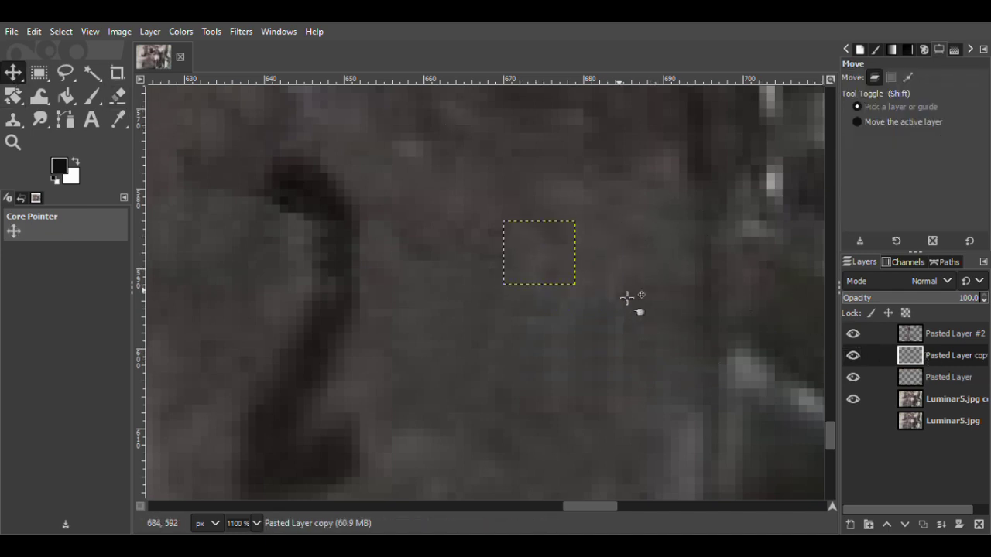
# Step: Merge Pasted Layer copy down into Pasted Layer and lower the merged brownish patch's opacity to 27.9
pyautogui.hotkey('shift', 'e')
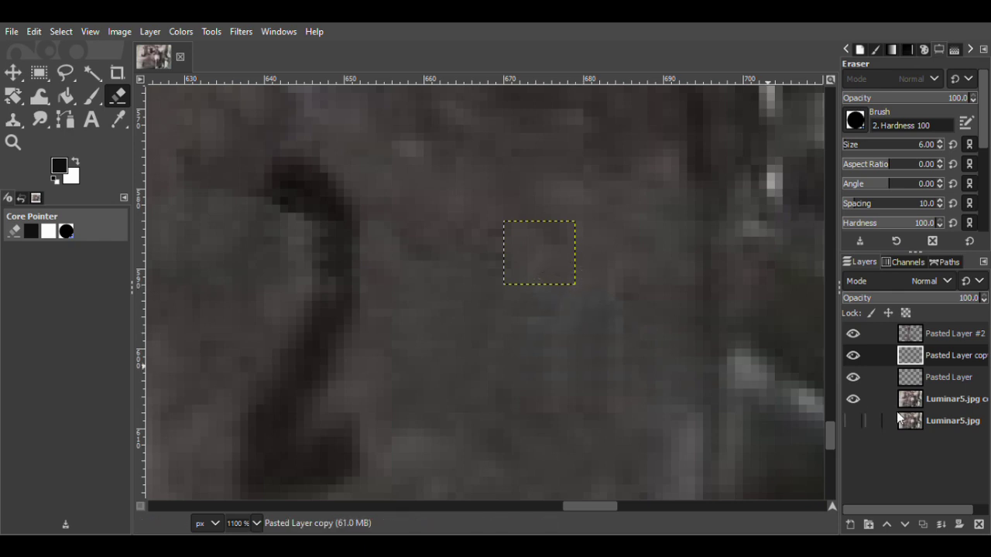
pyautogui.click(863, 183)
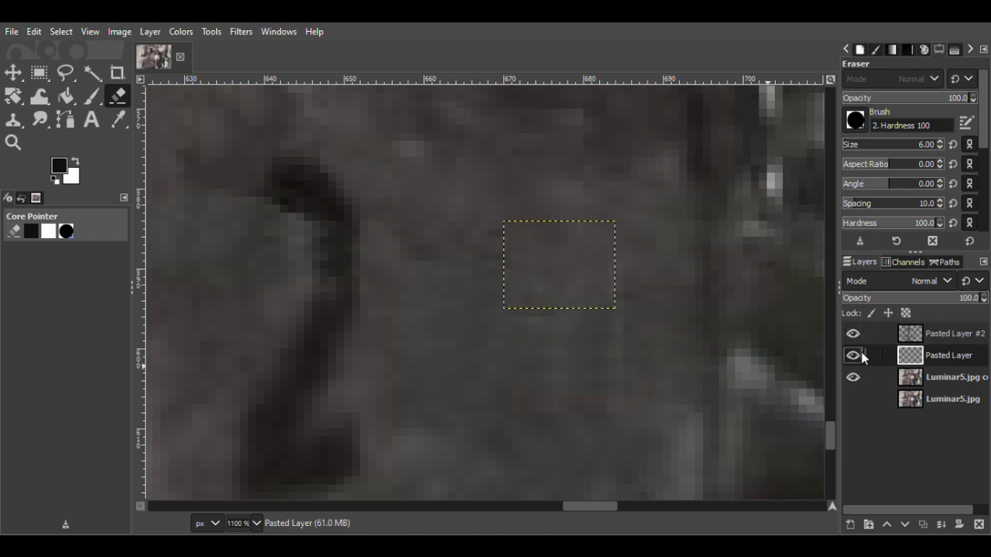
pyautogui.rightClick(861, 334)
pyautogui.click(853, 175)
pyautogui.hotkey('ctrl', 'z')
pyautogui.click(871, 355)
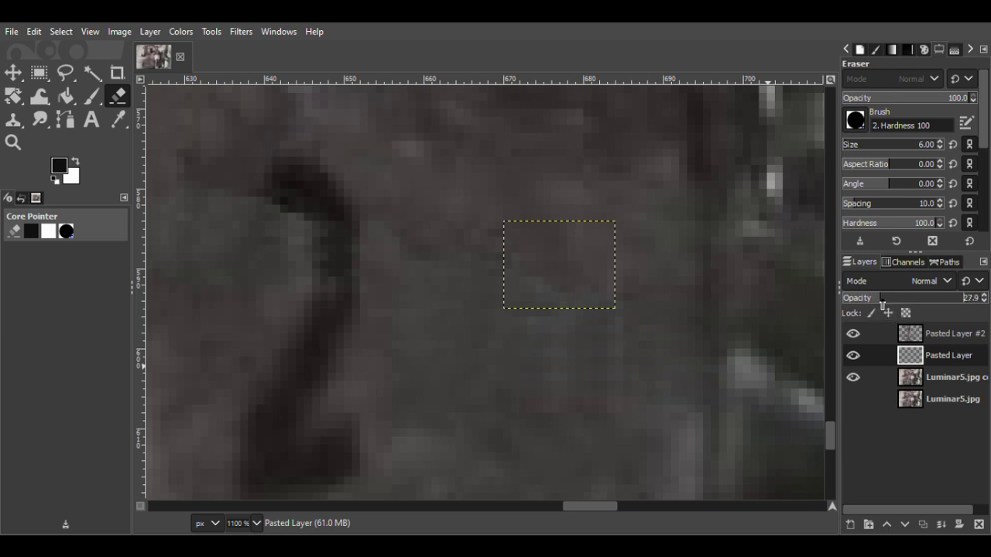
# Step: Merge Pasted Layer #2 down into Pasted Layer
pyautogui.click(928, 338)
pyautogui.rightClick(928, 338)
pyautogui.click(873, 184)
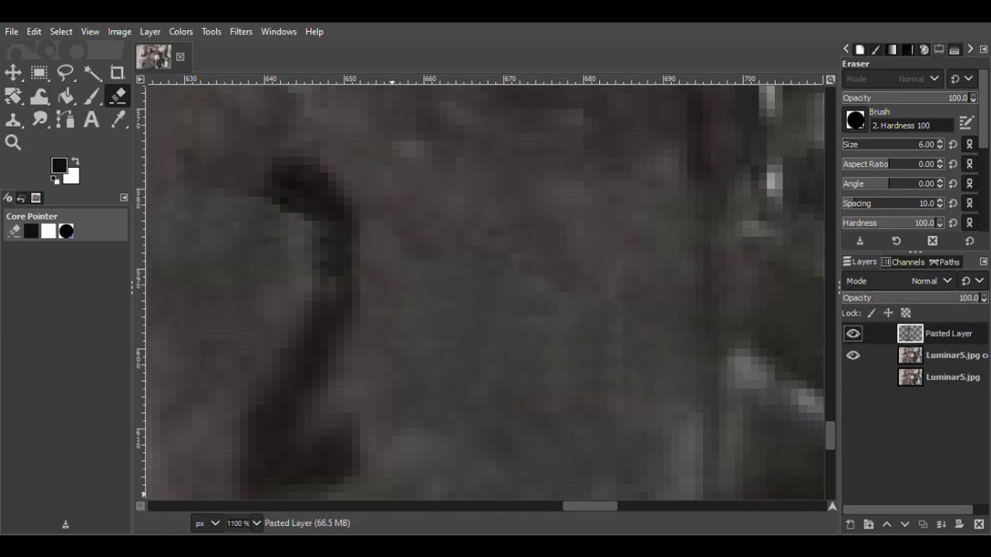
# Step: Copy an elongated dark patch from just below the diagonal light streak in Luminar5.jpg copy and place it over the streak's middle on a new layer
pyautogui.hscroll(5, 589, 505)
pyautogui.scroll(-2, 833, 435)
pyautogui.press('f')
pyautogui.moveTo(465, 325); pyautogui.dragTo(371, 285)
pyautogui.press('Return')
pyautogui.click(901, 352)
pyautogui.press('m')
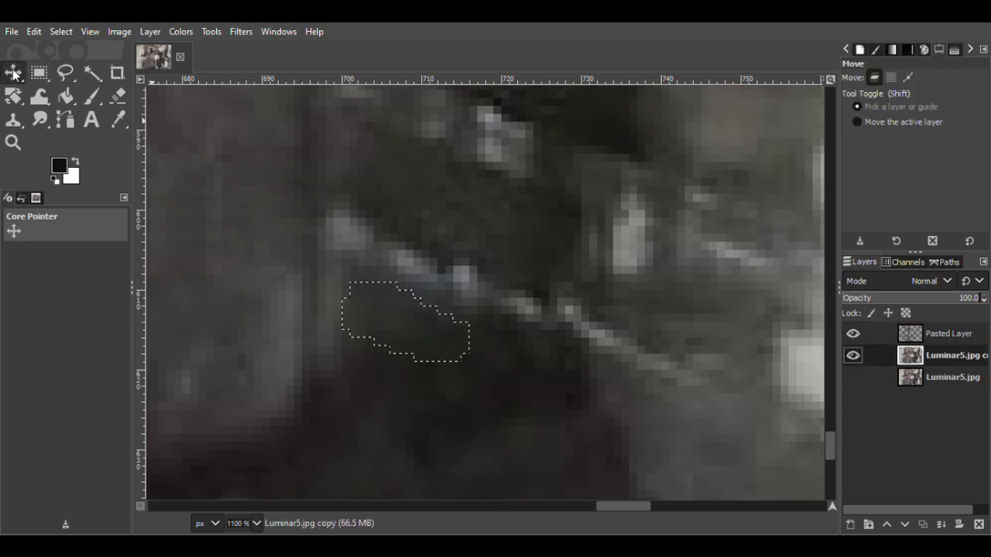
pyautogui.hotkey('ctrl', 'c')
pyautogui.hotkey('ctrl', 'v')
pyautogui.moveTo(413, 345); pyautogui.dragTo(476, 315)
pyautogui.click(118, 98)
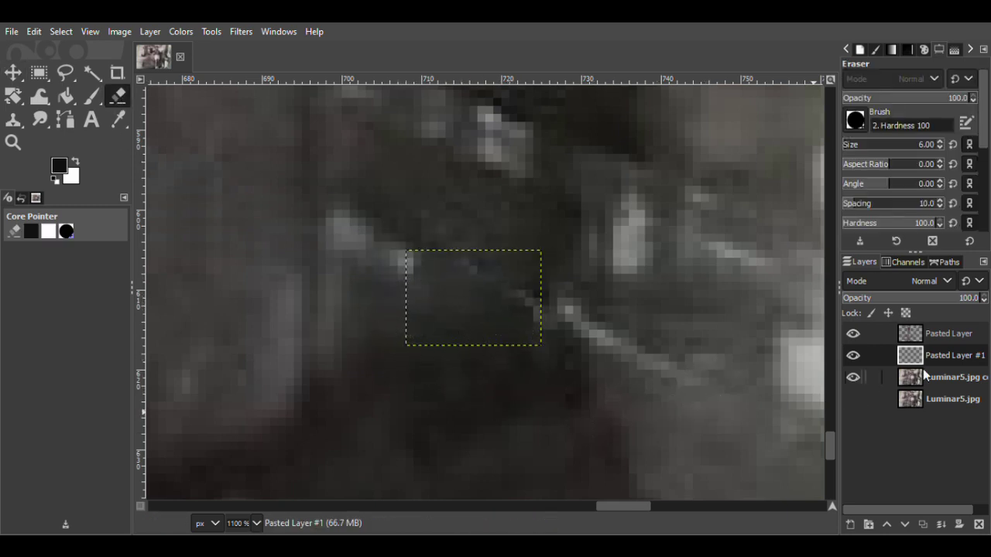
# Step: Copy a small wedge-shaped dark patch from above the streak's upper end in Luminar5.jpg copy and place it over that end on a new layer
pyautogui.press('f')
pyautogui.moveTo(419, 184); pyautogui.dragTo(353, 191)
pyautogui.moveTo(426, 186); pyautogui.dragTo(420, 184)
pyautogui.click(946, 378)
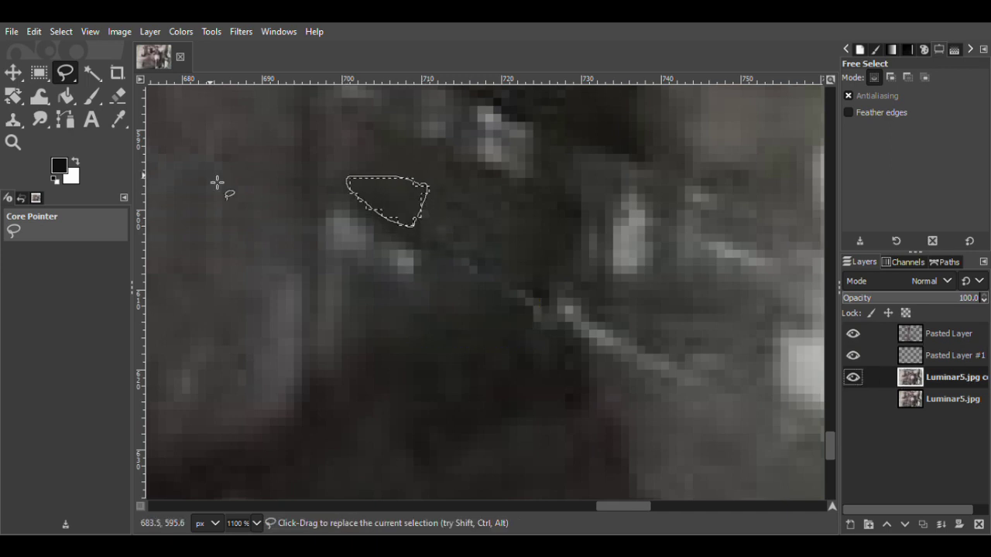
pyautogui.click(13, 73)
pyautogui.hotkey('ctrl', 'c')
pyautogui.hotkey('ctrl', 'v')
pyautogui.click(849, 525)
pyautogui.moveTo(393, 194); pyautogui.dragTo(393, 225)
pyautogui.click(933, 377)
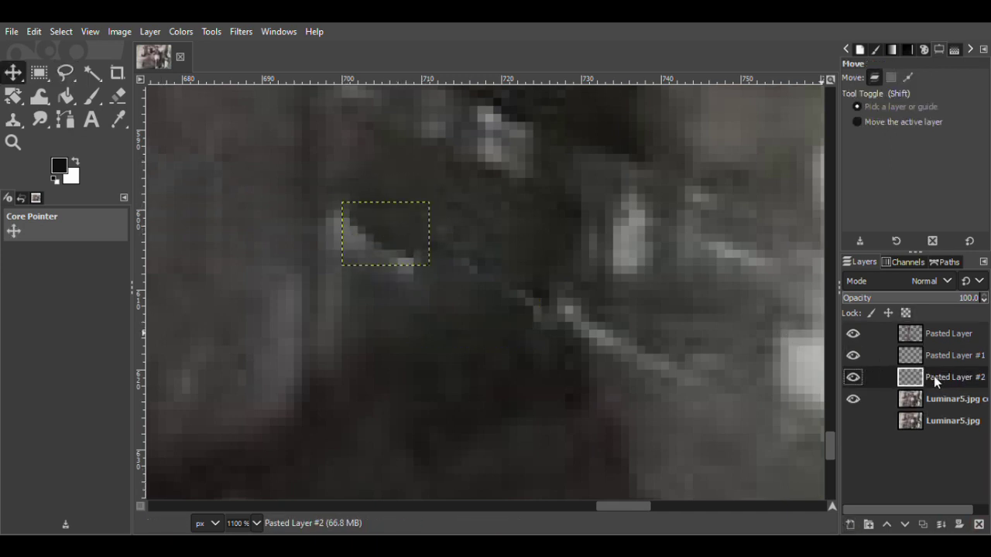
# Step: Copy a rounded patch including the faint vertical stripe from below the streak and place it over the streak's upper end on a new layer
pyautogui.press('f')
pyautogui.moveTo(416, 291); pyautogui.dragTo(351, 275)
pyautogui.moveTo(423, 297); pyautogui.dragTo(418, 293)
pyautogui.click(933, 400)
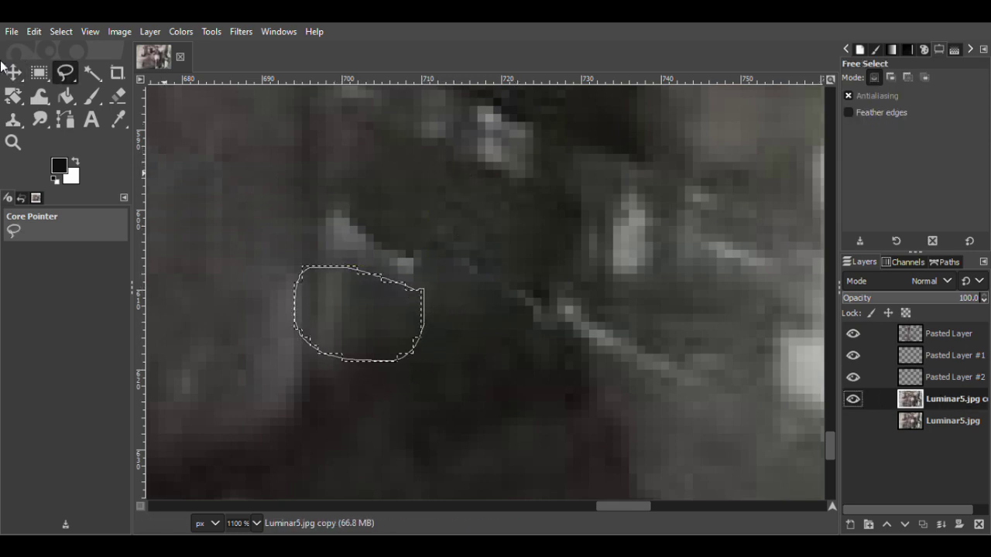
pyautogui.click(13, 73)
pyautogui.rightClick(331, 309)
pyautogui.click(482, 203)
pyautogui.rightClick(367, 297)
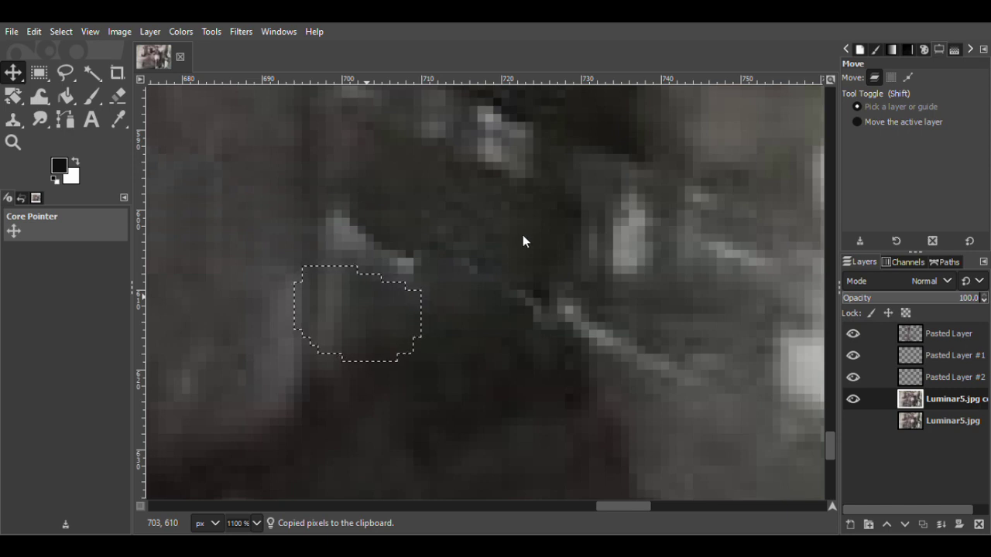
pyautogui.hotkey('ctrl', 'v')
pyautogui.moveTo(372, 320); pyautogui.dragTo(372, 272)
pyautogui.moveTo(383, 274)
pyautogui.mouseDown()
pyautogui.moveTo(378, 287)
pyautogui.moveTo(367, 252)
pyautogui.mouseUp()
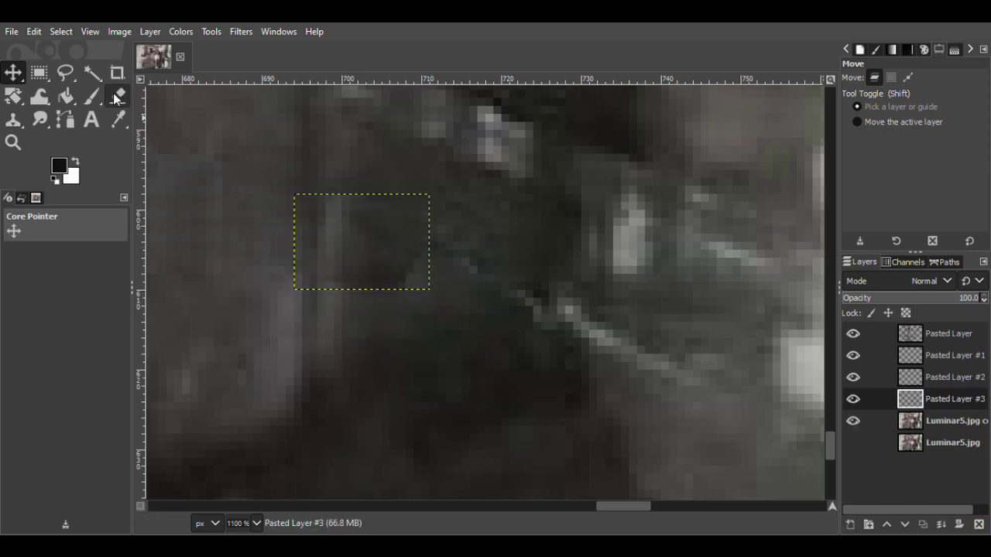
# Step: Erase the light corner of the patch on Pasted Layer #3, compare it hidden and shown, and save the image
pyautogui.hotkey('shift', 'e')
pyautogui.click(852, 399)
pyautogui.click(852, 399)
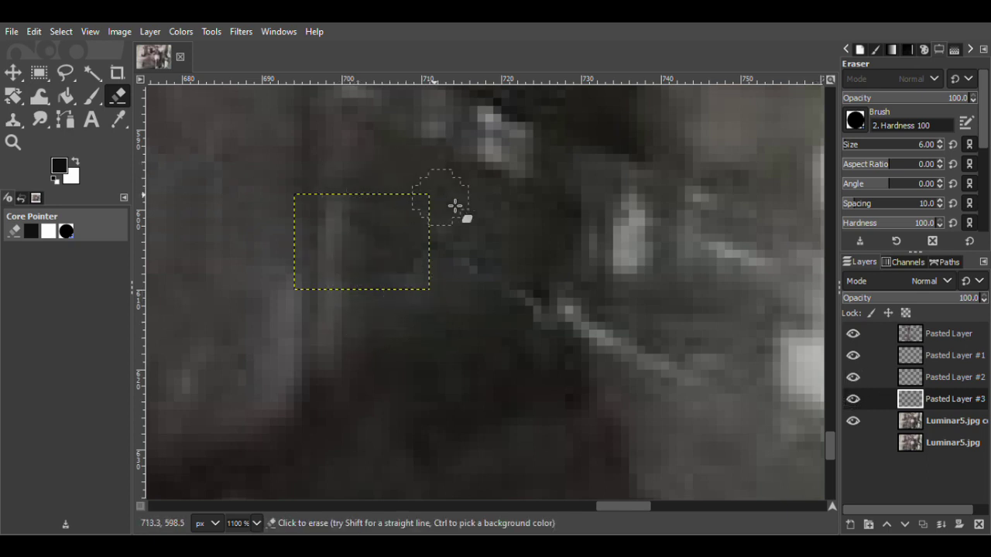
pyautogui.hotkey('ctrl', 's')
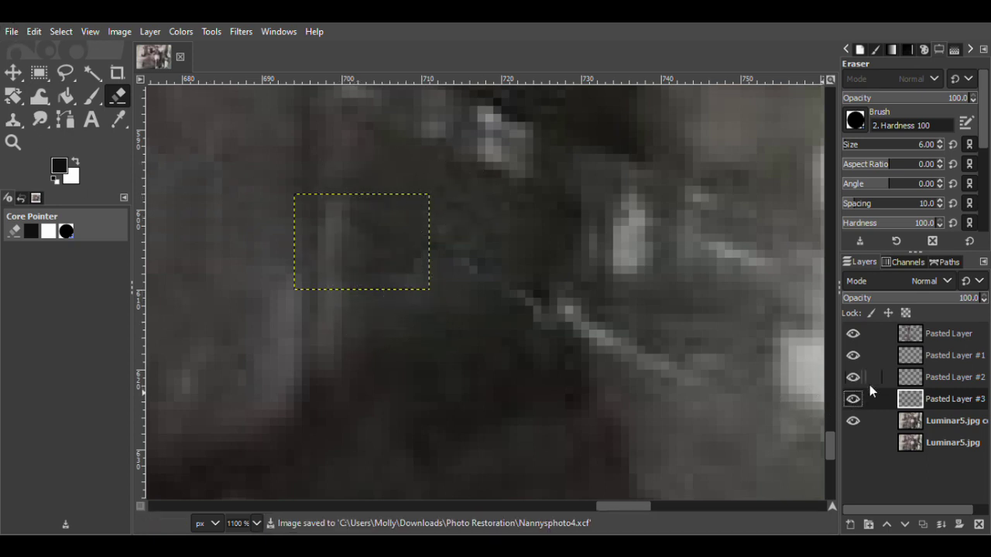
# Step: Save the image again, recheck Pasted Layer #3 hidden and shown, and set its opacity to 100
pyautogui.click(13, 72)
pyautogui.click(12, 32)
pyautogui.click(33, 153)
pyautogui.click(65, 73)
pyautogui.click(853, 399)
pyautogui.click(853, 399)
pyautogui.moveTo(968, 304); pyautogui.dragTo(984, 304)
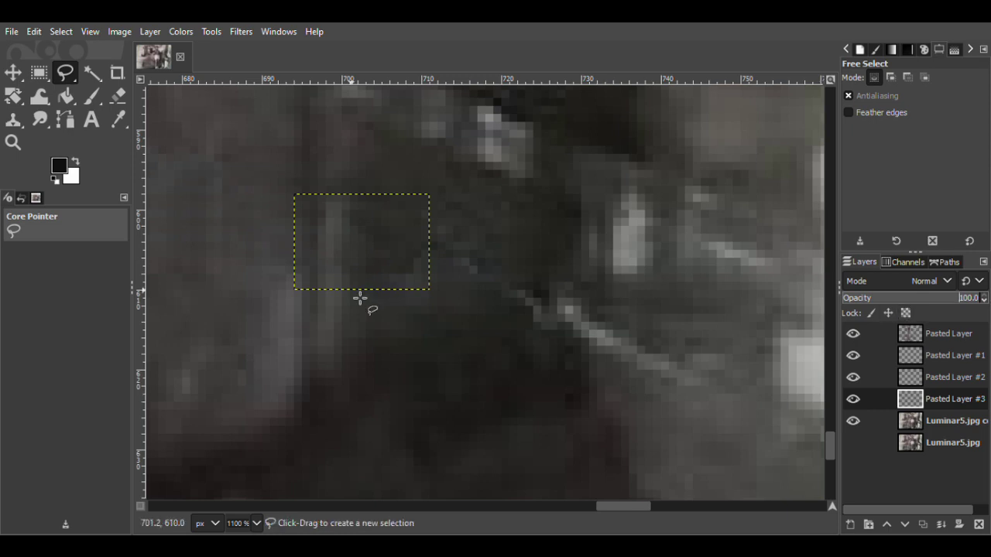
# Step: Copy a dark patch from below the covered streak in Luminar5.jpg copy and place it over the seam beside the vertical stripe on a topmost layer
pyautogui.moveTo(446, 308); pyautogui.dragTo(425, 279)
pyautogui.click(920, 420)
pyautogui.click(13, 73)
pyautogui.rightClick(384, 303)
pyautogui.click(499, 201)
pyautogui.rightClick(403, 309)
pyautogui.hotkey('ctrl', 'v')
pyautogui.hotkey('shift', 'ctrl', 'n')
pyautogui.moveTo(411, 315); pyautogui.dragTo(408, 287)
pyautogui.moveTo(926, 420); pyautogui.dragTo(929, 329)
pyautogui.moveTo(408, 286); pyautogui.dragTo(409, 278)
# Step: Erase the edges of the patch on Pasted Layer #4 and save the image
pyautogui.hotkey('shift', 'e')
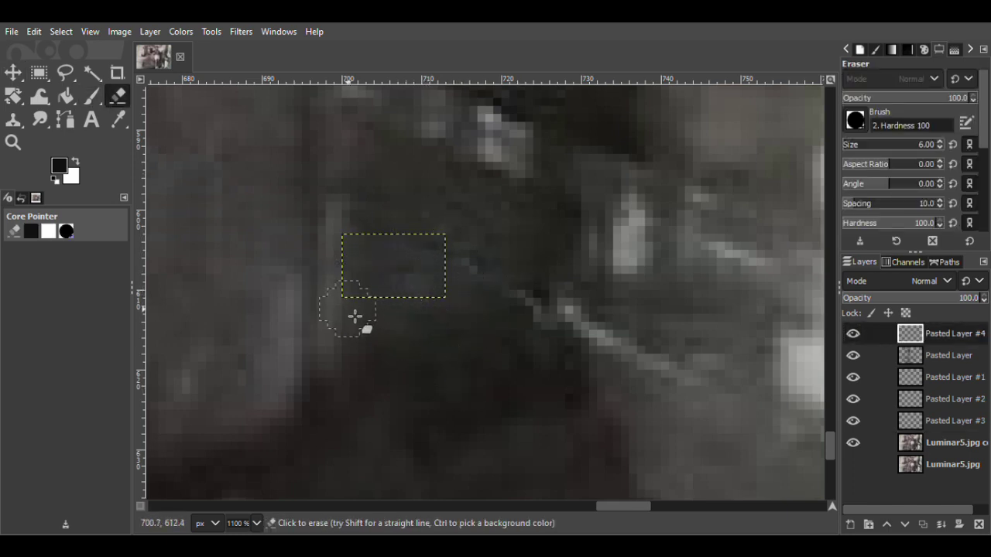
pyautogui.click(12, 71)
pyautogui.hotkey('ctrl', 's')
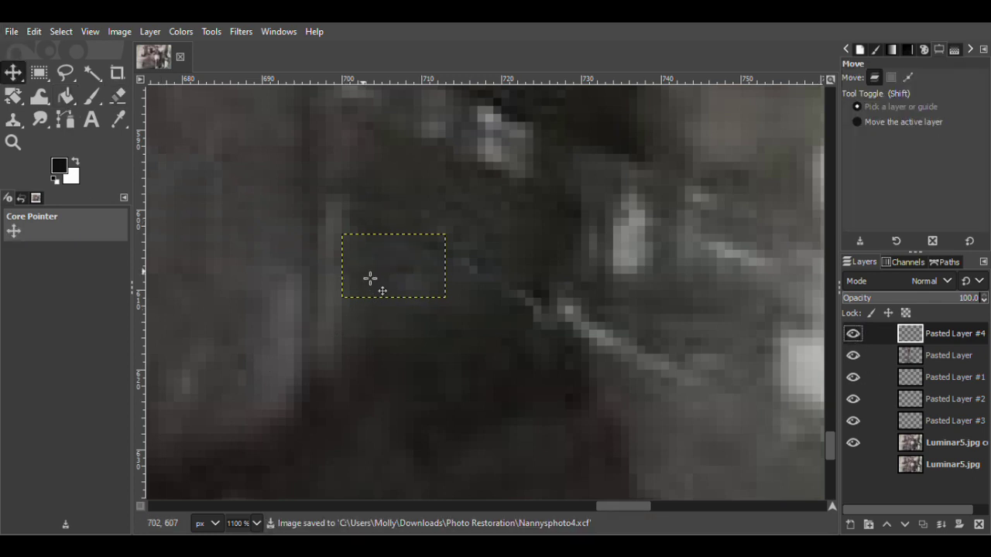
# Step: Copy a small flat dark patch from below the Pasted Layer #4 patch, place it over that patch's lower edge on a topmost layer, and soften it
pyautogui.press('f')
pyautogui.moveTo(380, 327); pyautogui.dragTo(424, 311)
pyautogui.click(938, 441)
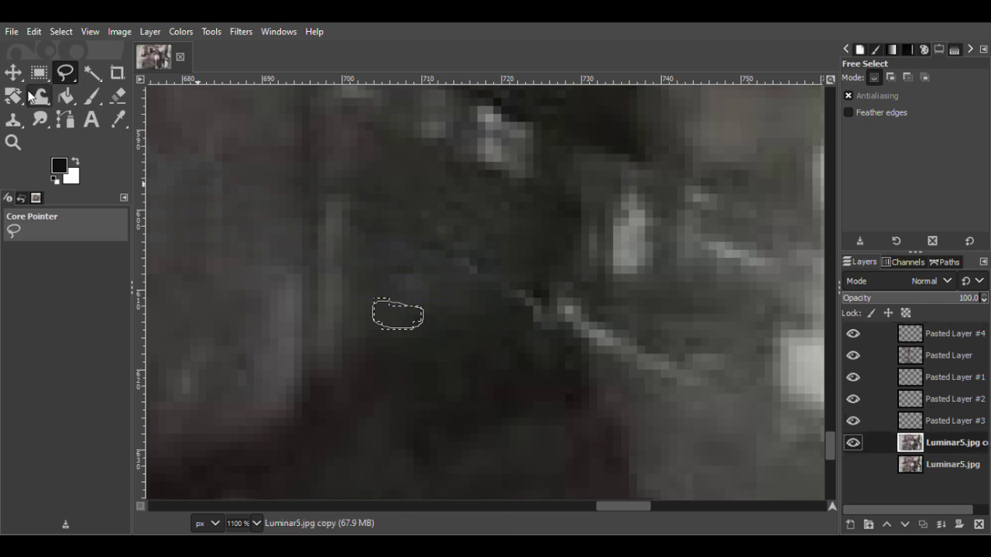
pyautogui.click(13, 73)
pyautogui.rightClick(395, 322)
pyautogui.hotkey('ctrl', 'v')
pyautogui.hotkey('shift', 'ctrl', 'n')
pyautogui.moveTo(403, 317); pyautogui.dragTo(418, 285)
pyautogui.moveTo(911, 443); pyautogui.dragTo(915, 327)
pyautogui.moveTo(425, 292); pyautogui.dragTo(429, 291)
pyautogui.hotkey('shift', 'e')
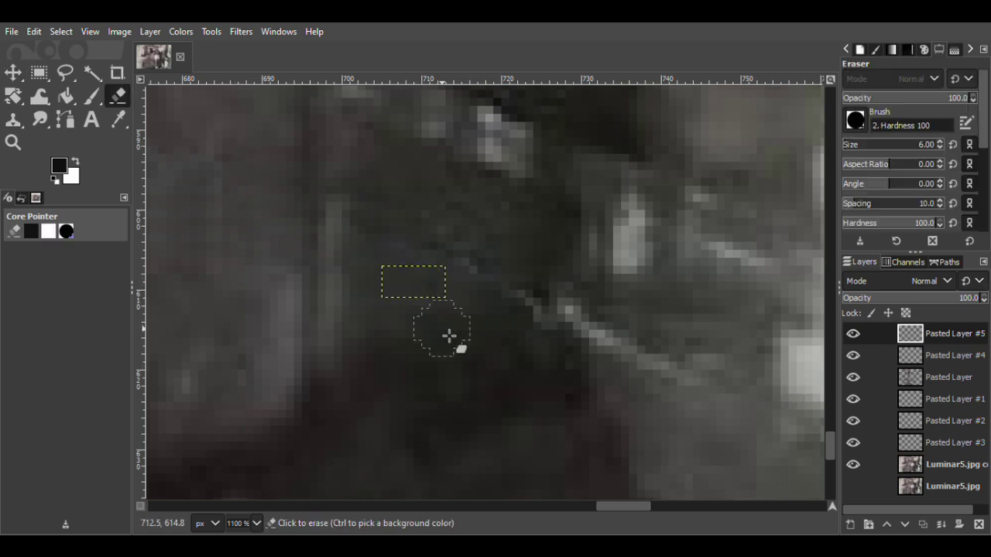
# Step: Merge Pasted Layer #5 down into Pasted Layer #4, and Pasted Layers #1 and #2 down into Pasted Layer #3
pyautogui.click(978, 525)
pyautogui.click(931, 376)
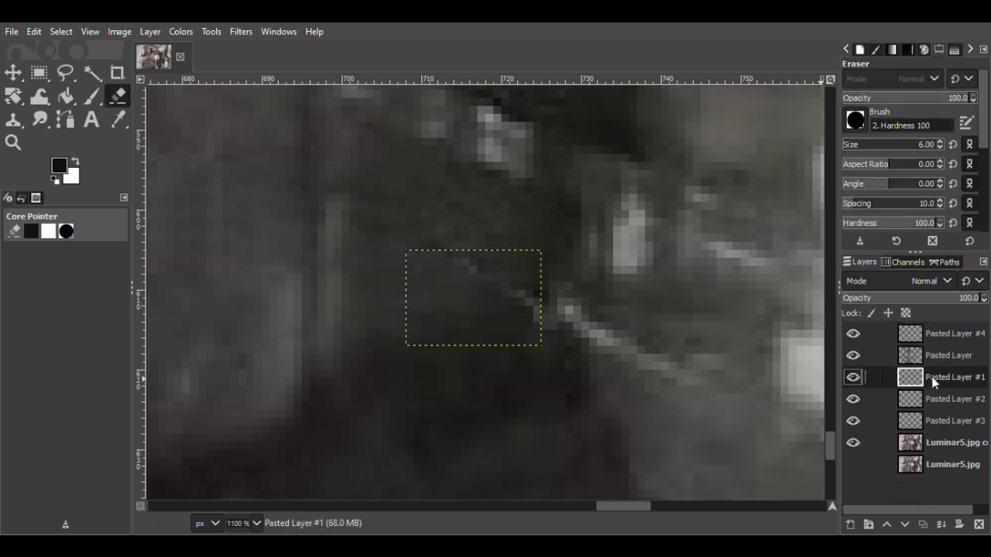
pyautogui.press('Delete')
pyautogui.press('Delete')
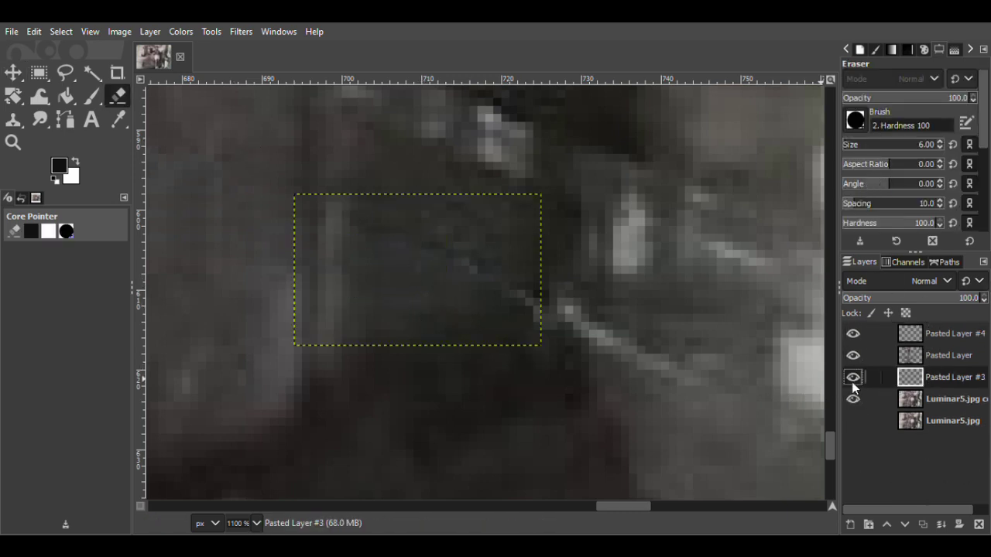
# Step: Copy a dark patch from below the streak's middle in Luminar5.jpg copy and place it over the remaining broken line on a new layer
pyautogui.press('f')
pyautogui.click(562, 350)
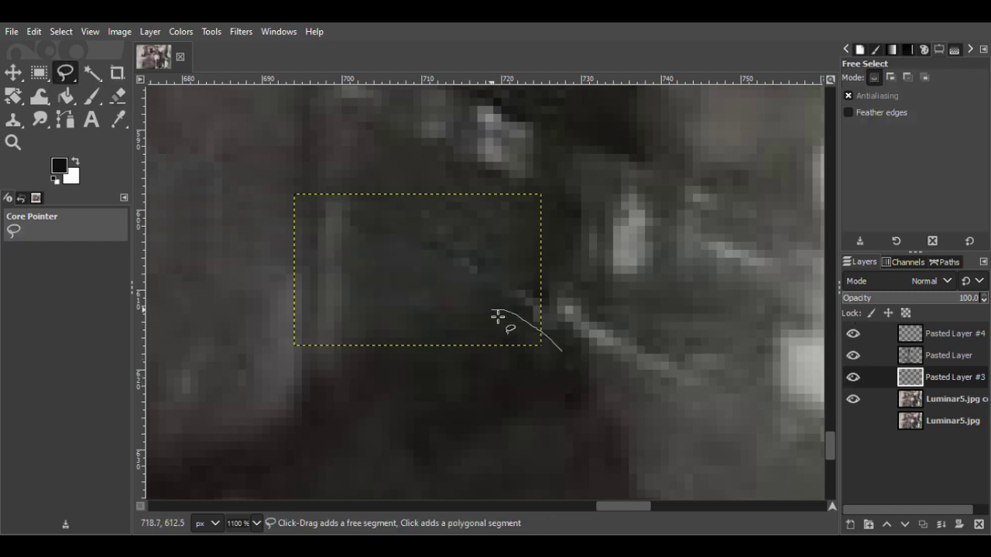
pyautogui.moveTo(572, 377); pyautogui.dragTo(563, 352)
pyautogui.click(938, 400)
pyautogui.click(13, 73)
pyautogui.hotkey('ctrl', 'c')
pyautogui.hotkey('ctrl', 'v')
pyautogui.hotkey('ctrl', 'shift', 'n')
pyautogui.moveTo(537, 337); pyautogui.dragTo(537, 310)
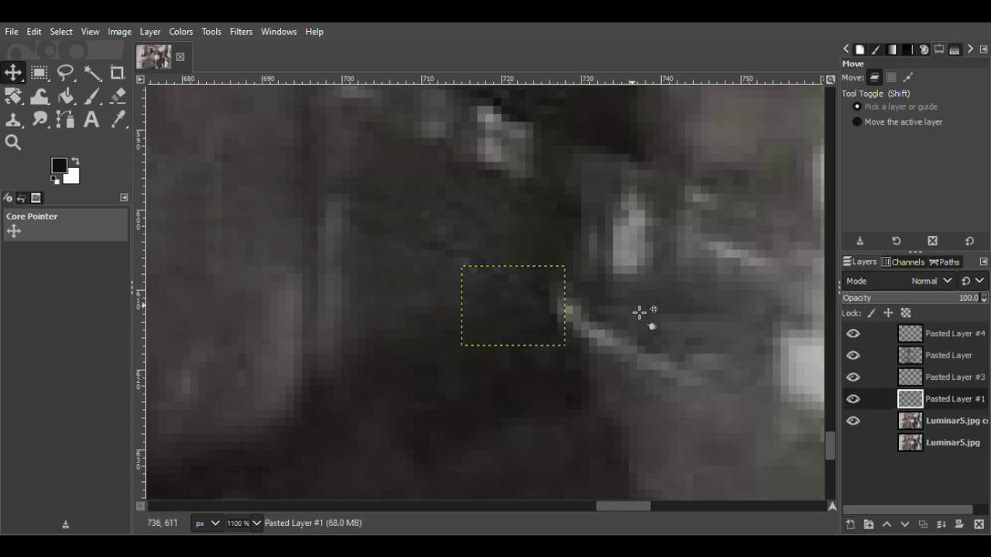
# Step: Erase the new dark patch's edges and merge Pasted Layer #3 down into Pasted Layer #1
pyautogui.click(116, 99)
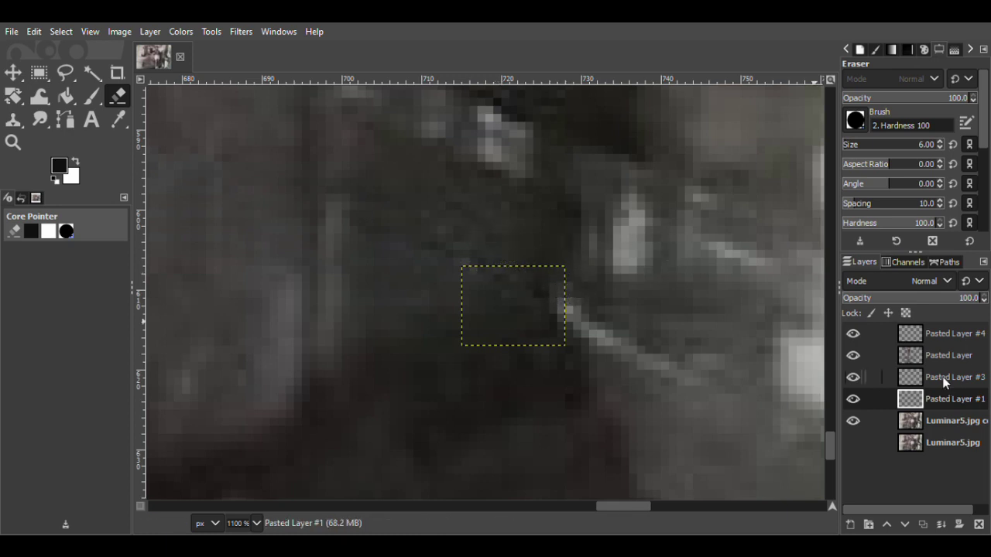
pyautogui.rightClick(944, 379)
pyautogui.click(874, 370)
# Step: Copy a dark patch from above the streak's middle in Luminar5.jpg copy and place it over the bluish specks beside it on a new layer
pyautogui.click(65, 73)
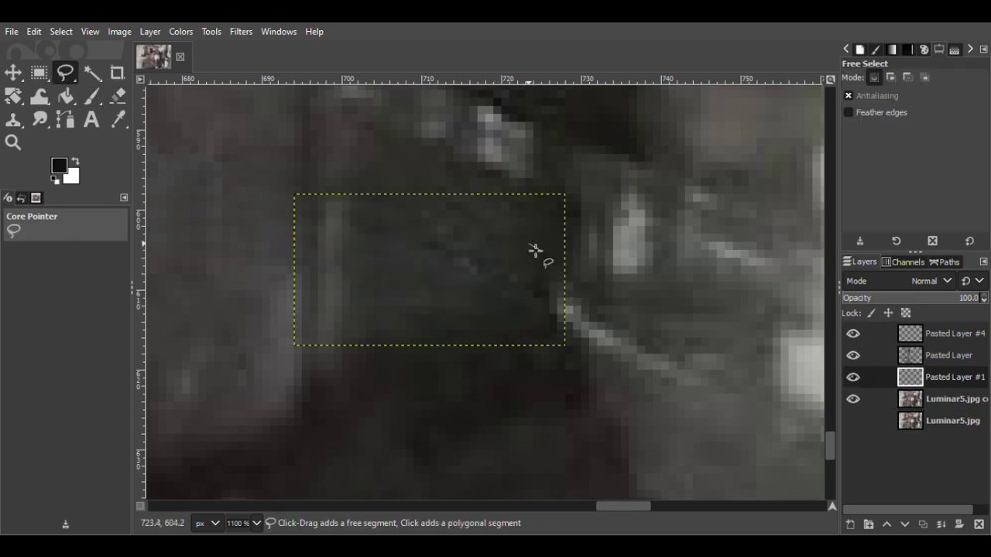
pyautogui.press('Return')
pyautogui.click(936, 399)
pyautogui.press('m')
pyautogui.hotkey('ctrl', 'c')
pyautogui.hotkey('ctrl', 'v')
pyautogui.click(852, 528)
pyautogui.moveTo(519, 260); pyautogui.dragTo(478, 249)
# Step: Paste the dark patch again on a topmost layer over the leftover specks and lower its opacity to 57.4
pyautogui.click(917, 392)
pyautogui.hotkey('ctrl', 'v')
pyautogui.hotkey('shift', 'ctrl', 'n')
pyautogui.moveTo(910, 394); pyautogui.dragTo(910, 330)
pyautogui.moveTo(483, 253); pyautogui.dragTo(482, 261)
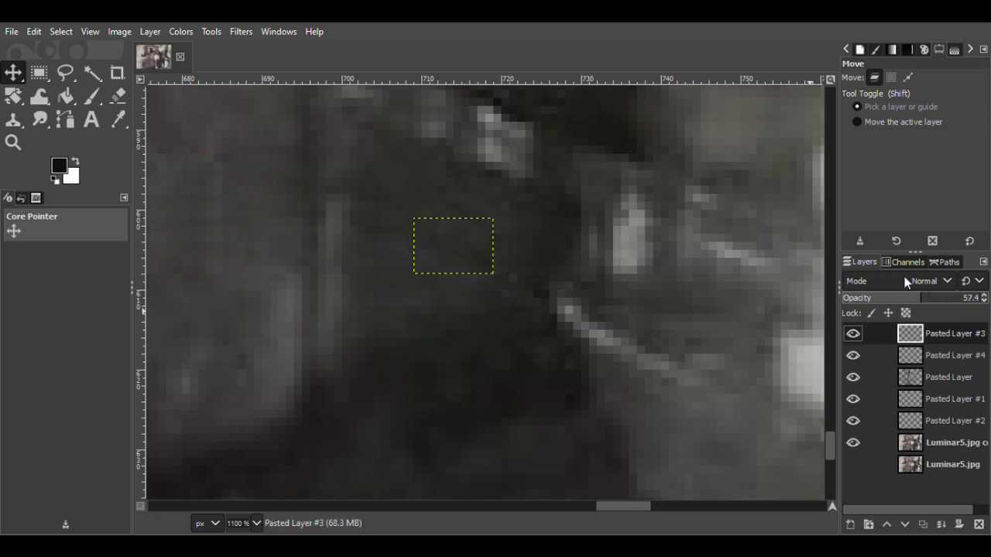
# Step: Merge Pasted Layer #3 down into Pasted Layer #4, compare layers hidden and shown, and merge Pasted Layer #1 down into Pasted Layer #2
pyautogui.click(941, 525)
pyautogui.click(852, 334)
pyautogui.click(853, 334)
pyautogui.click(853, 378)
pyautogui.click(853, 378)
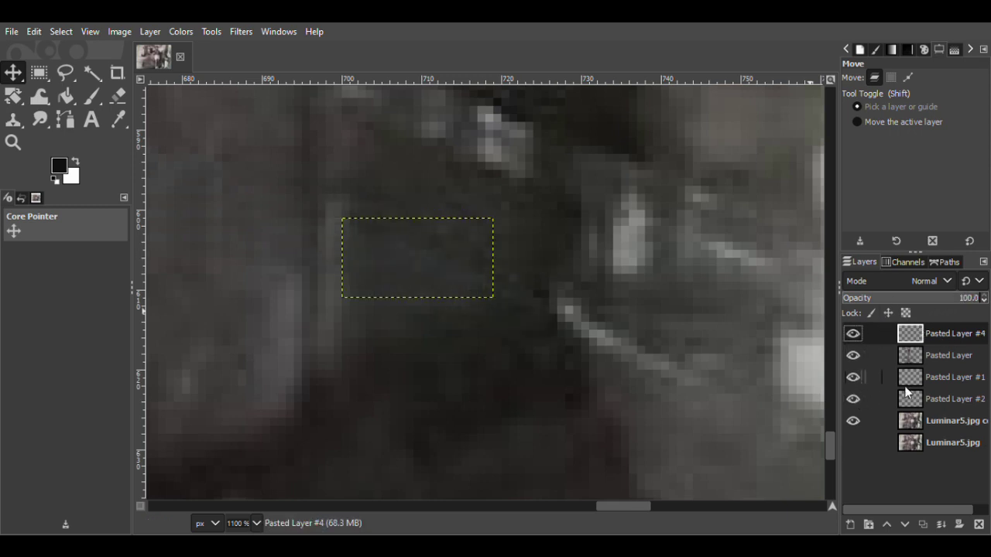
pyautogui.click(911, 379)
pyautogui.click(941, 525)
# Step: Copy a grey patch from below the streak's lower end in Luminar5.jpg copy and place it over that end on a new layer
pyautogui.press('f')
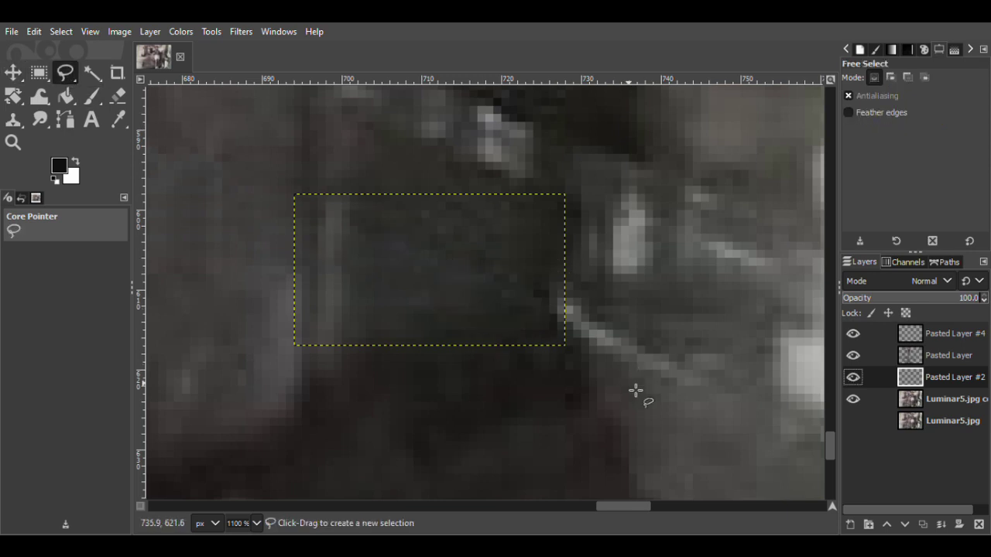
pyautogui.moveTo(720, 438); pyautogui.dragTo(703, 407)
pyautogui.click(910, 398)
pyautogui.click(13, 73)
pyautogui.rightClick(668, 420)
pyautogui.hotkey('ctrl', 'v')
pyautogui.hotkey('shift', 'ctrl', 'n')
pyautogui.moveTo(699, 413); pyautogui.dragTo(689, 384)
# Step: Copy a narrow diagonal patch from above the remaining short streak in Luminar5.jpg copy and place it along the streak's upper edge on a new layer
pyautogui.click(66, 72)
pyautogui.click(628, 291)
pyautogui.moveTo(634, 303); pyautogui.dragTo(628, 292)
pyautogui.click(921, 422)
pyautogui.click(13, 72)
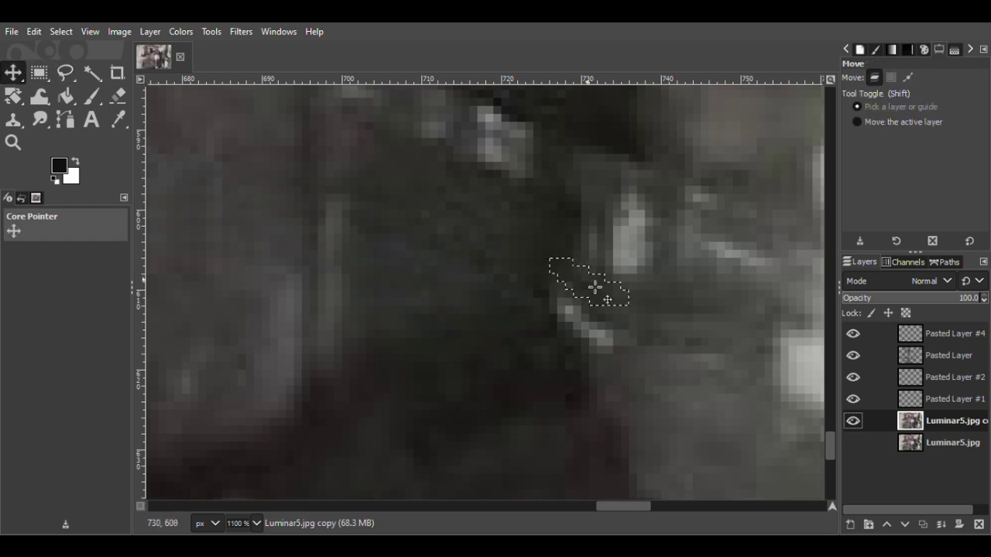
pyautogui.hotkey('ctrl', 'c')
pyautogui.hotkey('ctrl', 'v')
pyautogui.click(850, 525)
pyautogui.moveTo(610, 288); pyautogui.dragTo(602, 304)
pyautogui.click(119, 96)
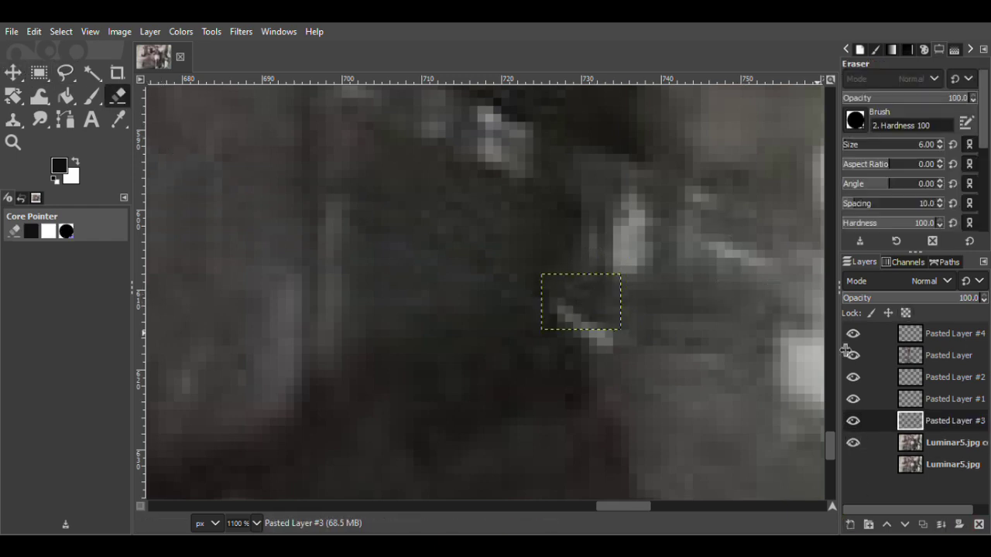
# Step: Duplicate the narrow diagonal patch, position the copies down over the rest of the short streak, and soften their edges
pyautogui.press('m')
pyautogui.moveTo(597, 321)
pyautogui.mouseDown()
pyautogui.moveTo(598, 312)
pyautogui.moveTo(597, 337)
pyautogui.mouseUp()
pyautogui.click(922, 525)
pyautogui.hotkey('shift', 'e')
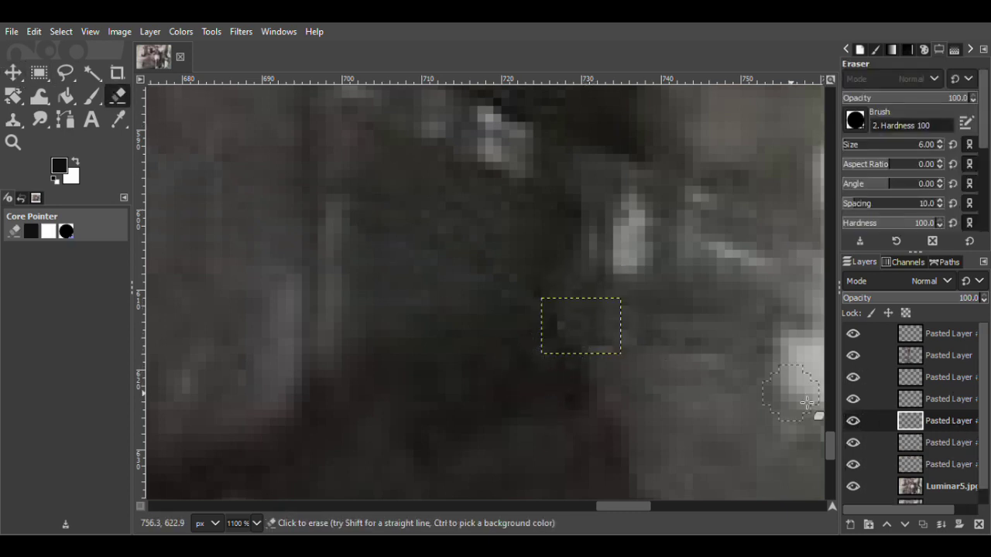
# Step: Copy a diagonal dark patch from below the covered streak in Luminar5.jpg copy, place it over the lower seam on a new layer, and set its opacity to 60
pyautogui.press('f')
pyautogui.moveTo(548, 356)
pyautogui.mouseDown()
pyautogui.moveTo(604, 416)
pyautogui.moveTo(550, 358)
pyautogui.mouseUp()
pyautogui.click(930, 468)
pyautogui.click(940, 488)
pyautogui.press('m')
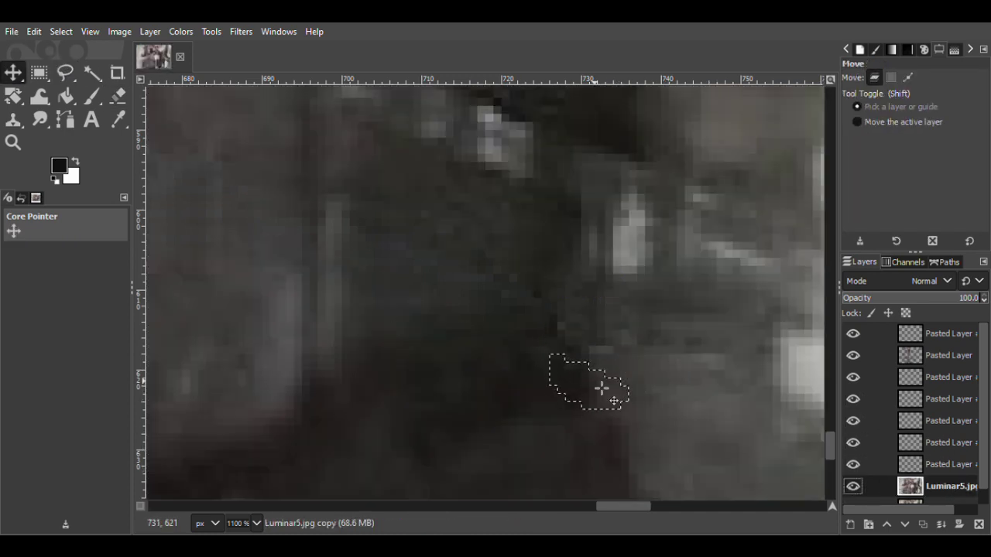
pyautogui.hotkey('ctrl', 'c')
pyautogui.hotkey('ctrl', 'v')
pyautogui.click(850, 525)
pyautogui.moveTo(602, 401); pyautogui.dragTo(601, 370)
pyautogui.moveTo(944, 298); pyautogui.dragTo(928, 308)
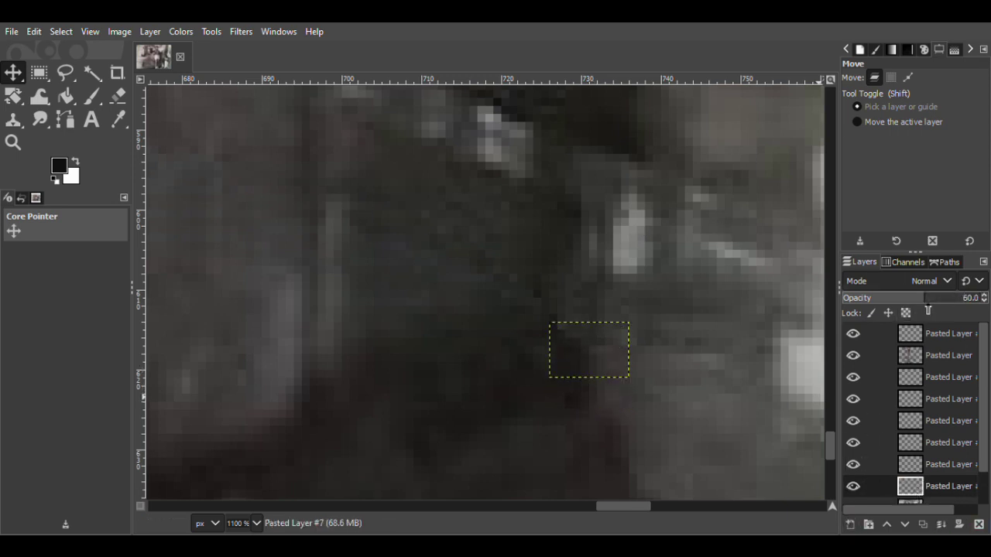
# Step: Copy a small flat grey patch from below the seam in Luminar5.jpg copy, place it over the seam on a topmost layer, and set its opacity to 71.6
pyautogui.press('f')
pyautogui.moveTo(660, 397)
pyautogui.mouseDown()
pyautogui.moveTo(626, 412)
pyautogui.moveTo(658, 396)
pyautogui.mouseUp()
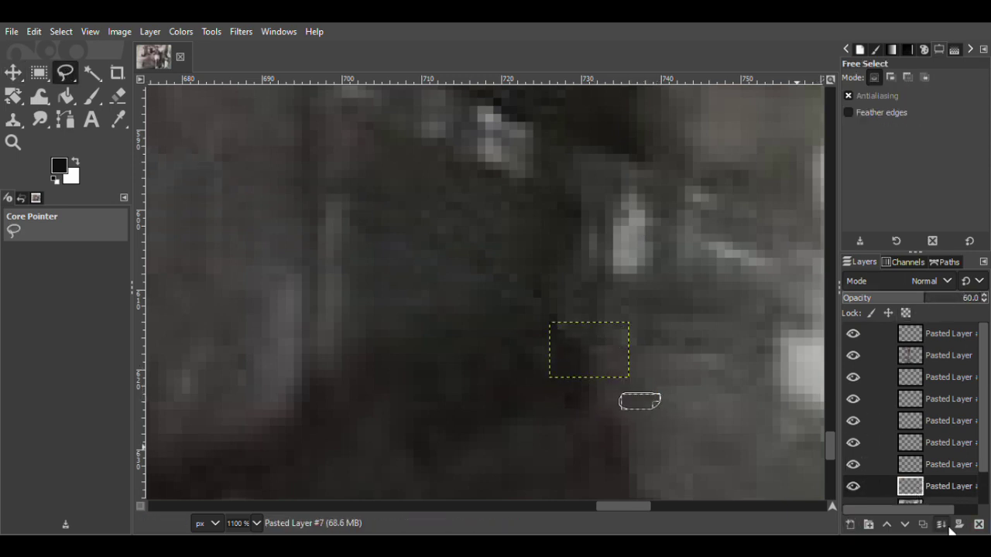
pyautogui.scroll(-1, 958, 476)
pyautogui.click(957, 476)
pyautogui.press('m')
pyautogui.hotkey('ctrl', 'c')
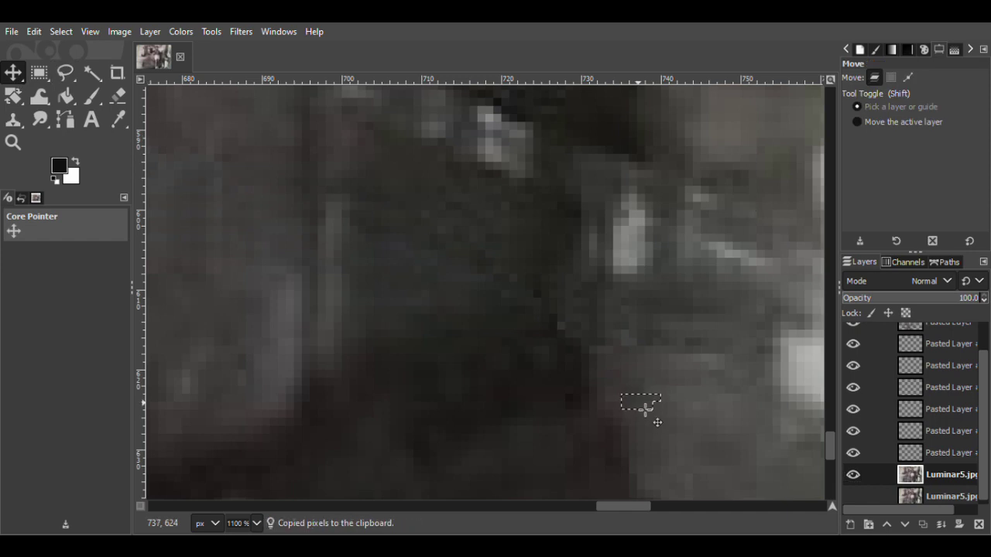
pyautogui.hotkey('ctrl', 'v')
pyautogui.click(850, 525)
pyautogui.moveTo(641, 405); pyautogui.dragTo(627, 376)
pyautogui.hotkey('ctrl', 'v')
pyautogui.hotkey('shift', 'ctrl', 'n')
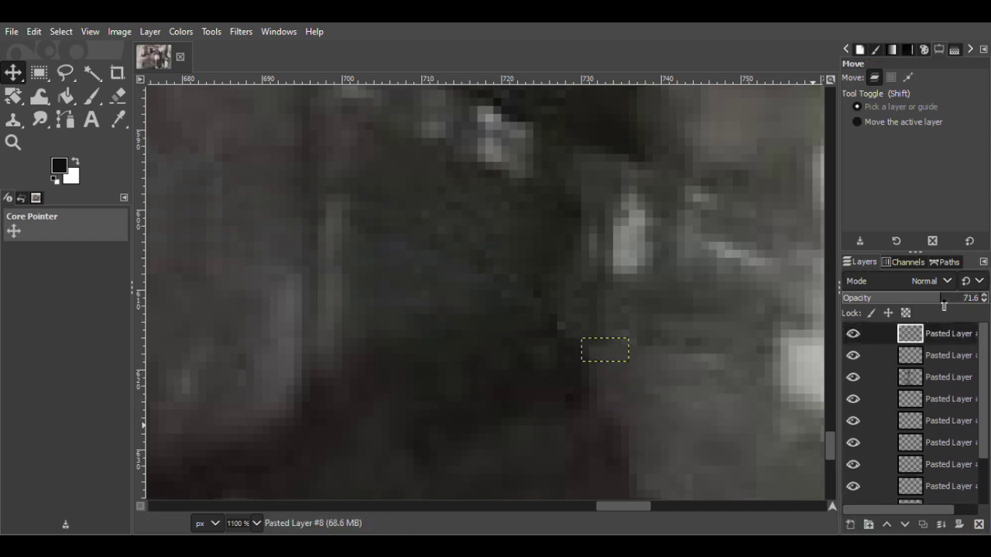
# Step: Adjust the small grey patch's position over the lower seam and save the image
pyautogui.moveTo(605, 362); pyautogui.dragTo(602, 352)
pyautogui.moveTo(615, 354); pyautogui.dragTo(618, 361)
pyautogui.hotkey('ctrl', 's')
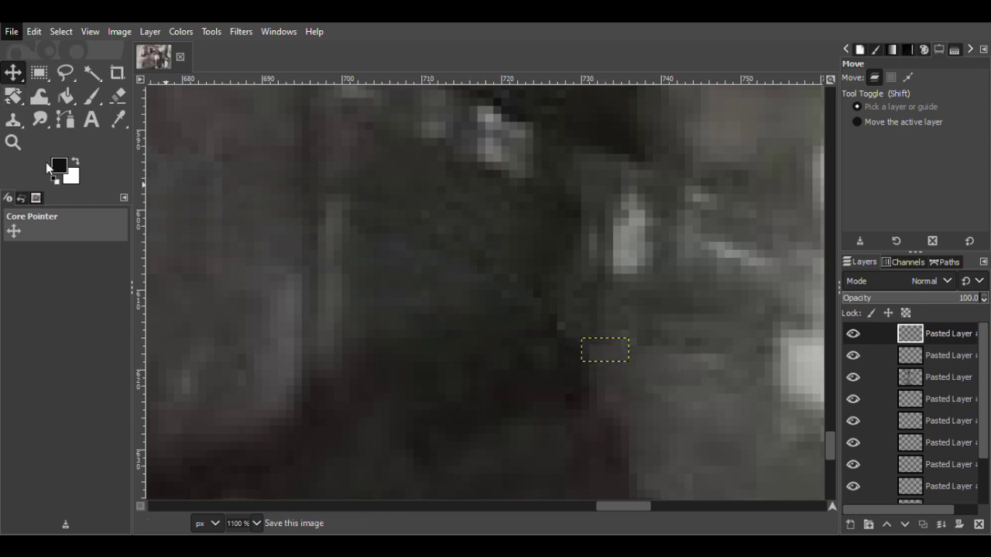
pyautogui.press('f')
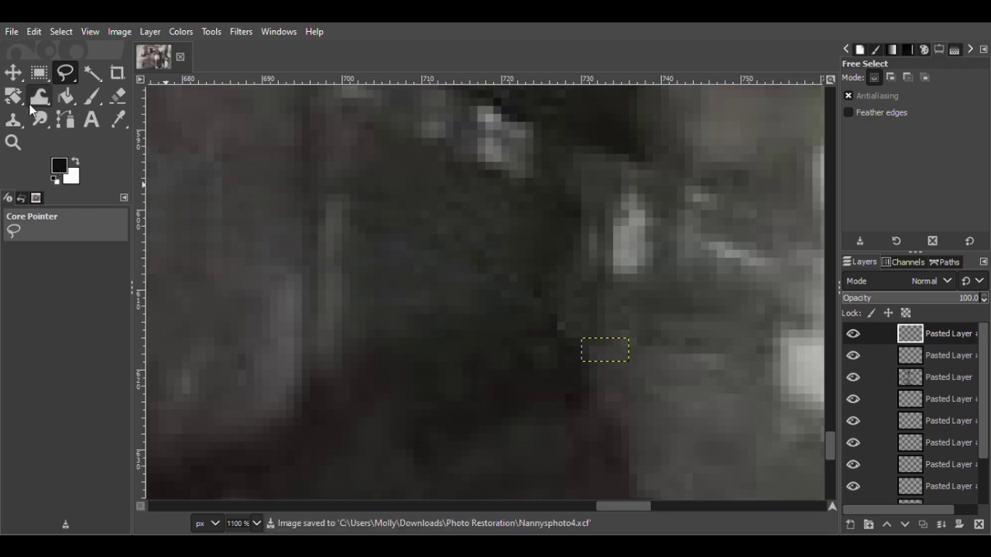
# Step: Merge the stacked pasted patch layers down into a single layer above Luminar5.jpg copy
pyautogui.click(852, 334)
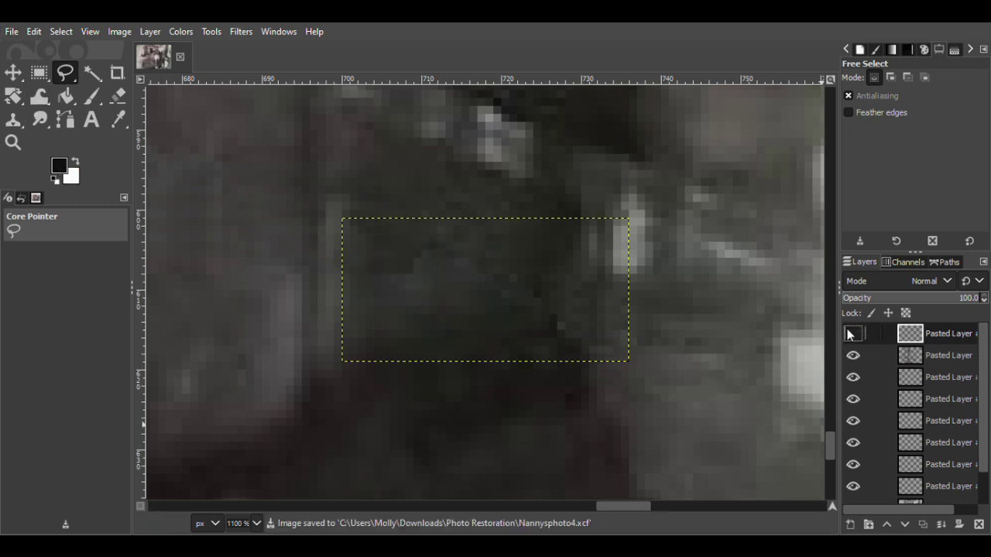
pyautogui.hotkey('shift', 'e')
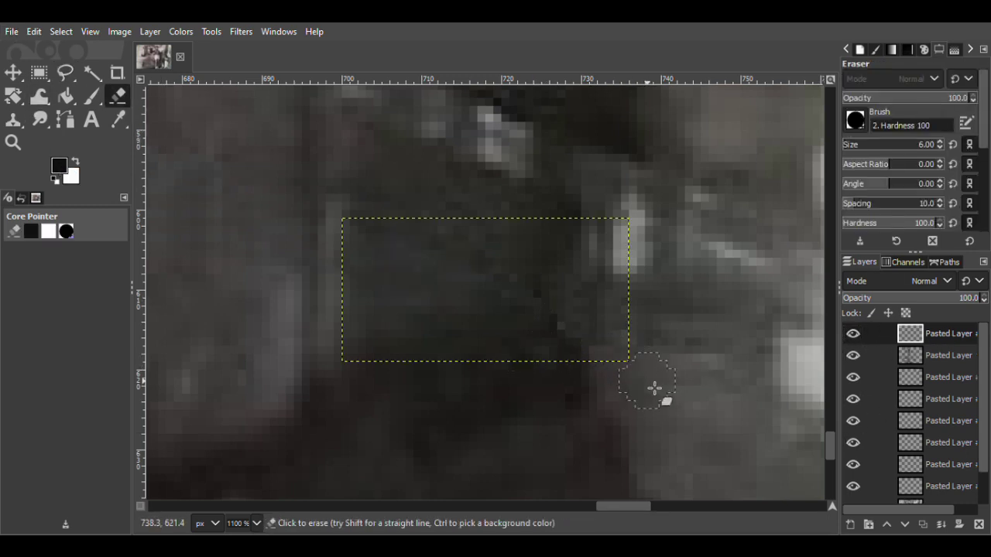
pyautogui.rightClick(921, 328)
pyautogui.click(851, 177)
pyautogui.rightClick(921, 332)
pyautogui.click(855, 178)
pyautogui.rightClick(939, 334)
pyautogui.click(848, 177)
pyautogui.rightClick(929, 333)
pyautogui.hotkey('ctrl', 'z')
pyautogui.hotkey('ctrl', 'z')
pyautogui.hotkey('ctrl', 'z')
pyautogui.hotkey('ctrl', 'z')
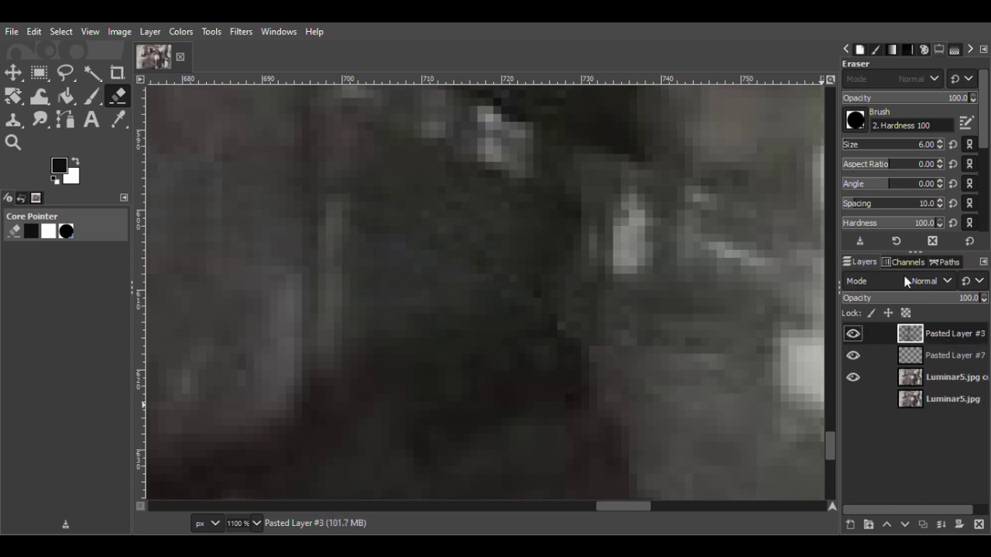
# Step: Copy a tiny dark patch beside the lower seam in Luminar5.jpg copy and place it slightly above on a new topmost layer
pyautogui.press('f')
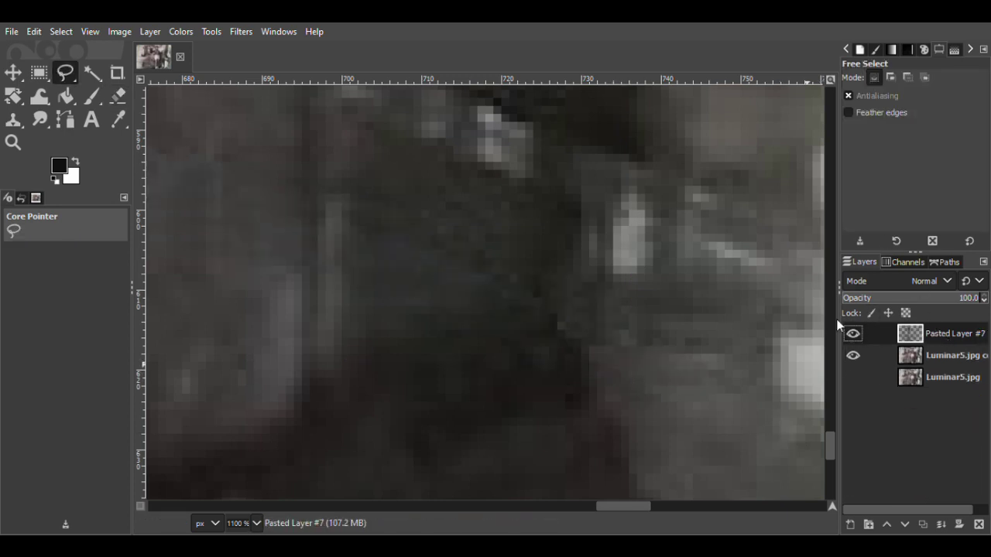
pyautogui.press('Return')
pyautogui.press('pagedown')
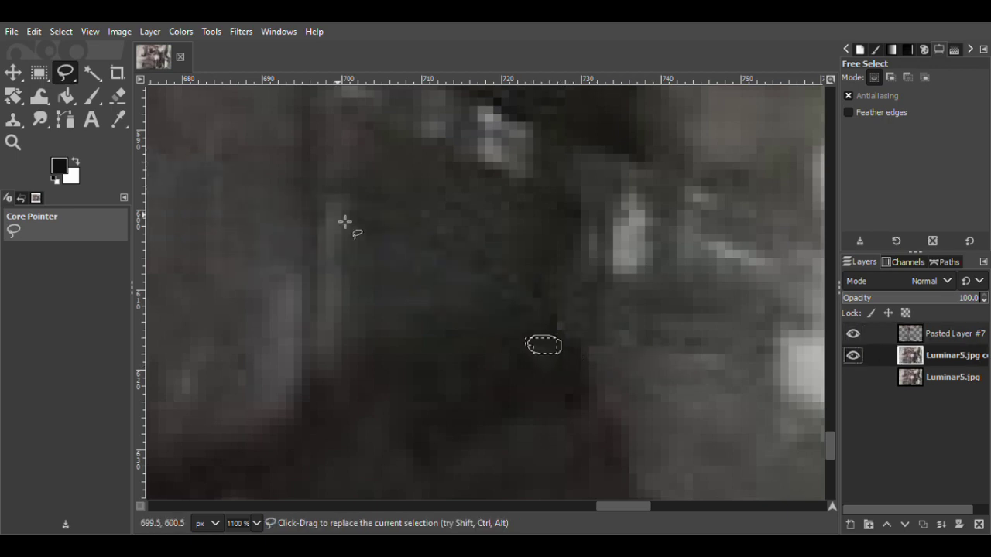
pyautogui.press('m')
pyautogui.hotkey('ctrl', 'c')
pyautogui.hotkey('ctrl', 'v')
pyautogui.hotkey('shift', 'ctrl', 'n')
pyautogui.moveTo(566, 340); pyautogui.dragTo(557, 340)
pyautogui.moveTo(918, 347); pyautogui.dragTo(919, 336)
pyautogui.moveTo(571, 337); pyautogui.dragTo(562, 337)
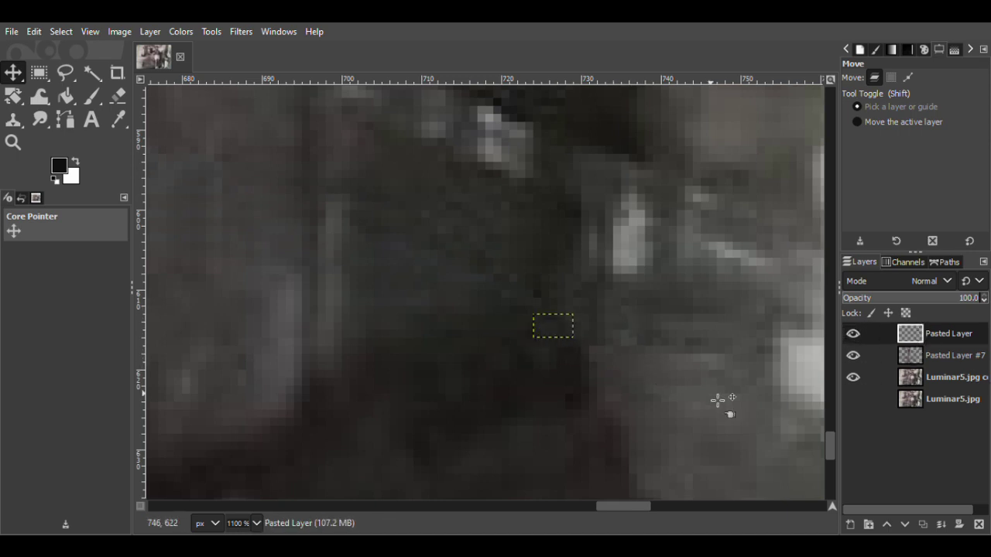
# Step: Copy a rounded dark patch from below the lower light marks in Luminar5.jpg copy, cover their left part on a new layer, soften its edges, and save
pyautogui.scroll(5, 832, 444)
pyautogui.press('f')
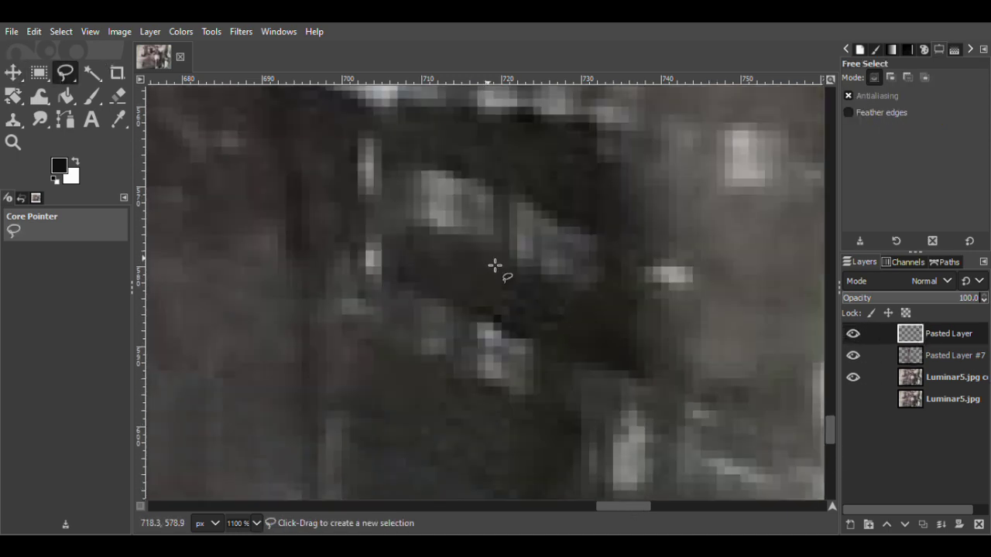
pyautogui.moveTo(441, 373); pyautogui.dragTo(393, 363)
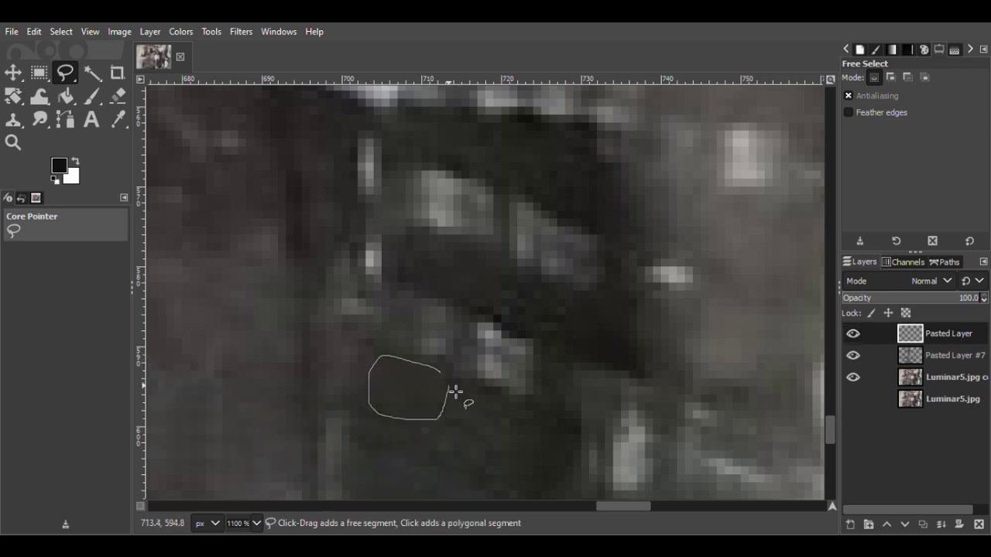
pyautogui.moveTo(455, 393); pyautogui.dragTo(441, 373)
pyautogui.press('Return')
pyautogui.click(938, 377)
pyautogui.press('m')
pyautogui.hotkey('ctrl', 'c')
pyautogui.hotkey('ctrl', 'v')
pyautogui.hotkey('shift', 'ctrl', 'n')
pyautogui.moveTo(409, 411); pyautogui.dragTo(410, 354)
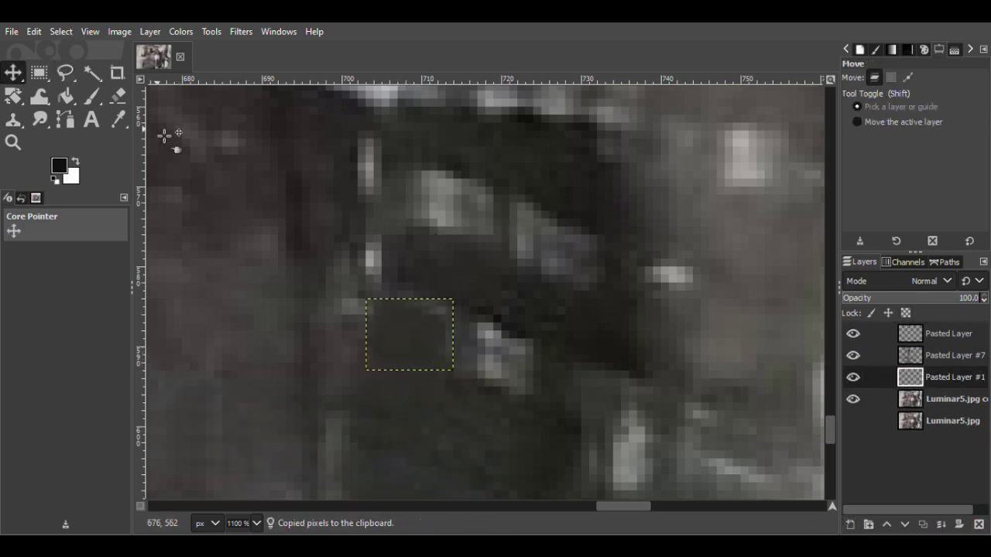
pyautogui.click(118, 95)
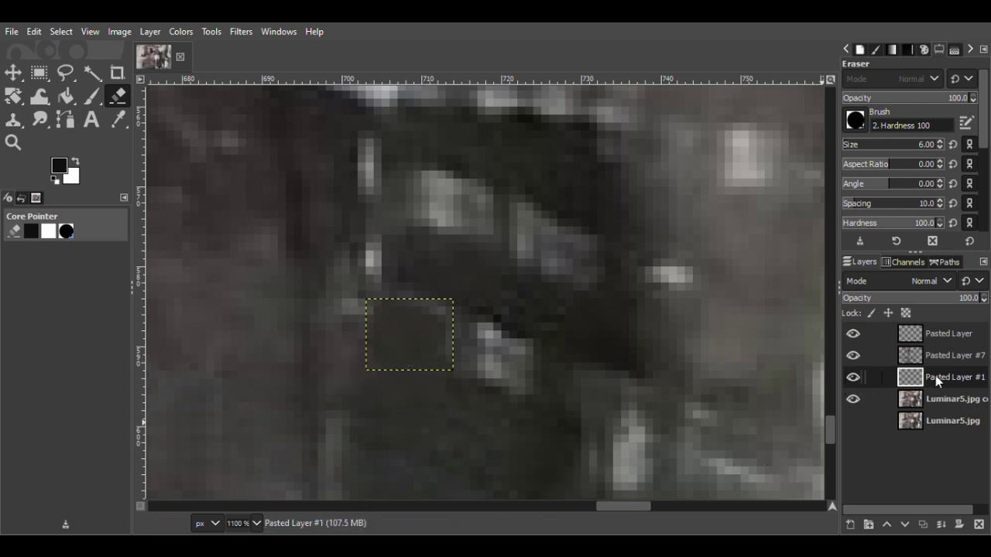
pyautogui.hotkey('ctrl', 's')
# Step: Copy a dark patch from below the upper left light mark in Luminar5.jpg copy, cover the mark's lower part on a new layer, and soften its edges
pyautogui.press('f')
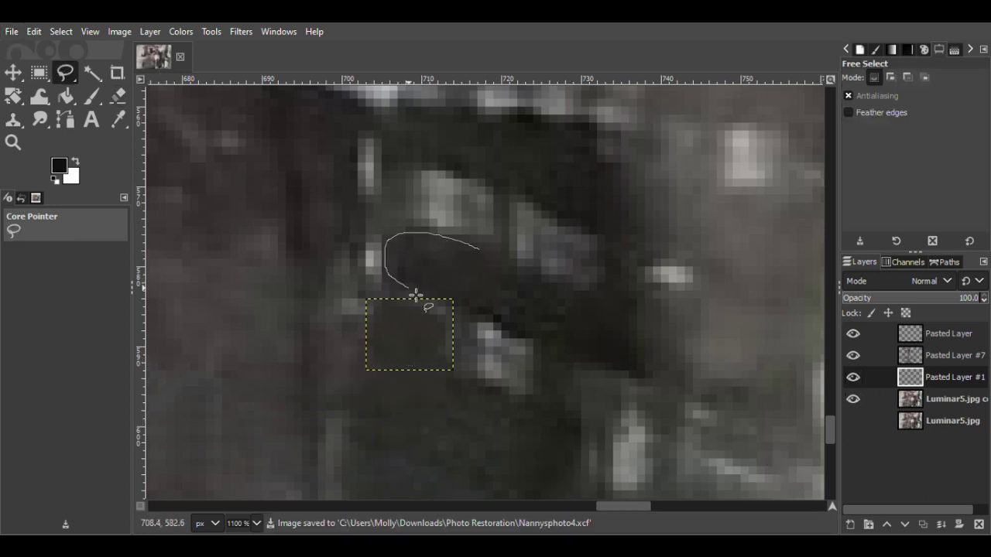
pyautogui.press('Return')
pyautogui.press('pagedown')
pyautogui.press('m')
pyautogui.hotkey('ctrl', 'c')
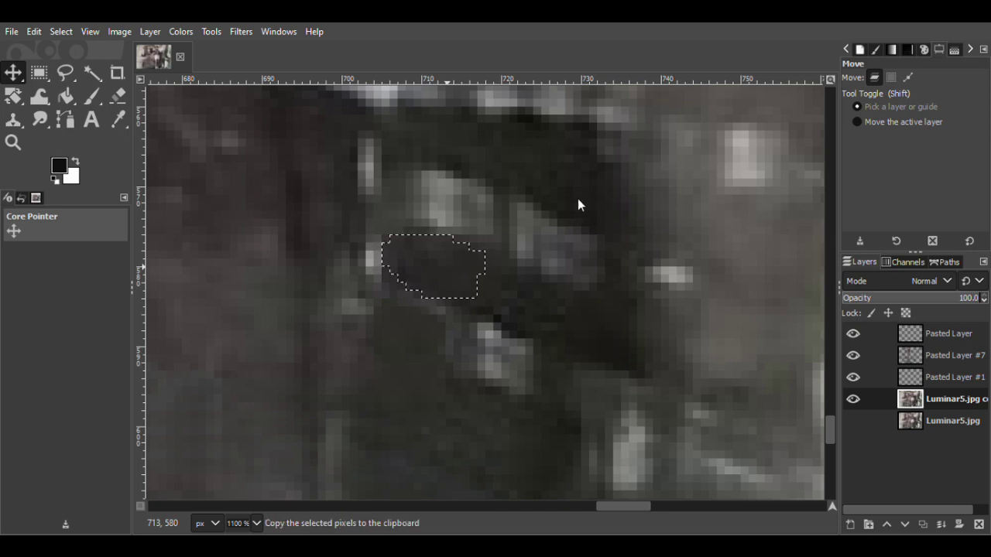
pyautogui.hotkey('ctrl', 'v')
pyautogui.hotkey('ctrl', 'shift', 'n')
pyautogui.moveTo(476, 265); pyautogui.dragTo(473, 234)
pyautogui.hotkey('shift', 'e')
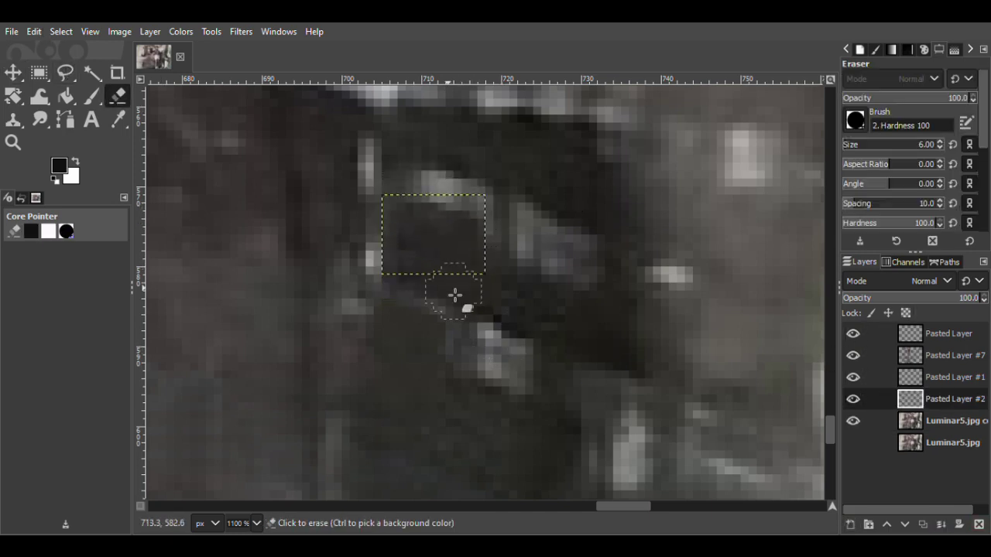
# Step: Copy a narrow vertical dark patch beside the short upright streak in Luminar5.jpg copy and place two copies over the streak on new layers
pyautogui.press('f')
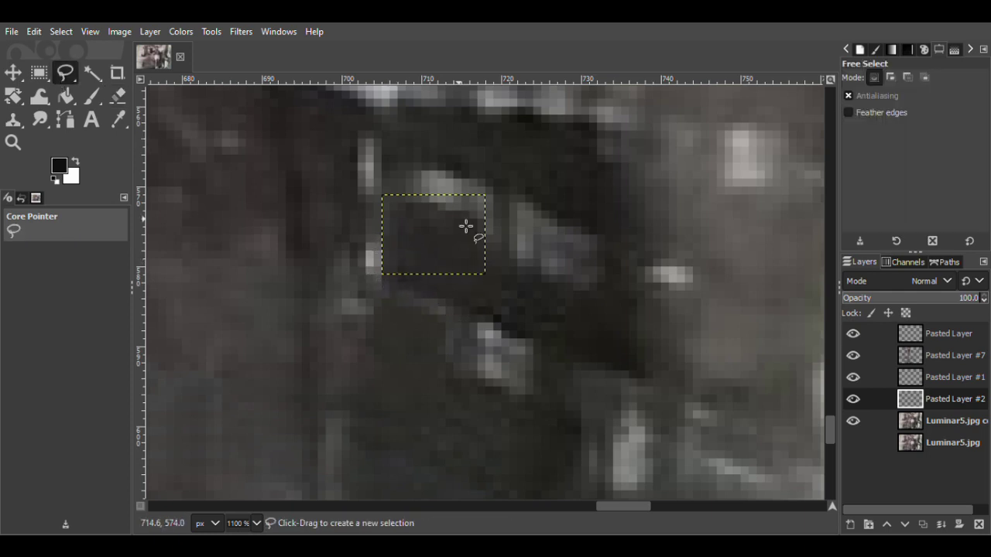
pyautogui.click(330, 133)
pyautogui.moveTo(358, 159); pyautogui.dragTo(330, 132)
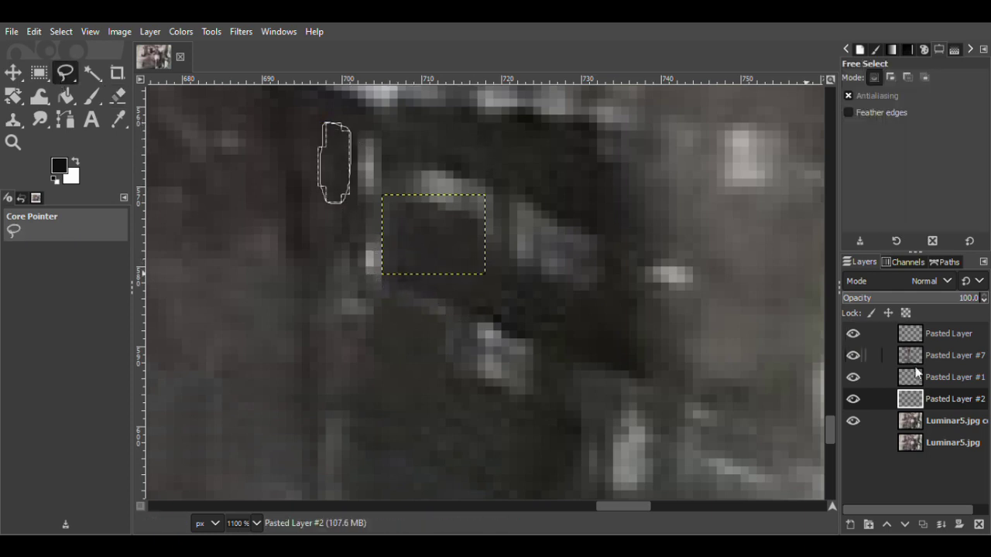
pyautogui.click(918, 421)
pyautogui.click(13, 73)
pyautogui.hotkey('ctrl', 'c')
pyautogui.hotkey('ctrl', 'v')
pyautogui.hotkey('shift', 'ctrl', 'n')
pyautogui.moveTo(354, 150)
pyautogui.mouseDown()
pyautogui.moveTo(373, 171)
pyautogui.moveTo(379, 152)
pyautogui.moveTo(380, 163)
pyautogui.mouseUp()
pyautogui.hotkey('ctrl', 'v')
pyautogui.hotkey('shift', 'ctrl', 'n')
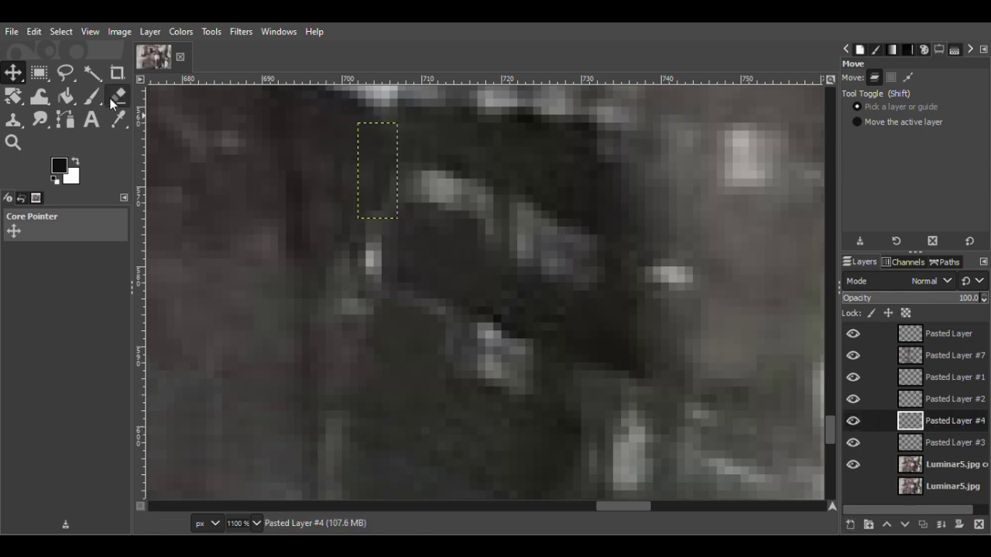
# Step: Soften the narrow copies' edges and merge them with the two dark patches covering the light marks into one layer
pyautogui.hotkey('shift', 'e')
pyautogui.hotkey('ctrl', 'e')
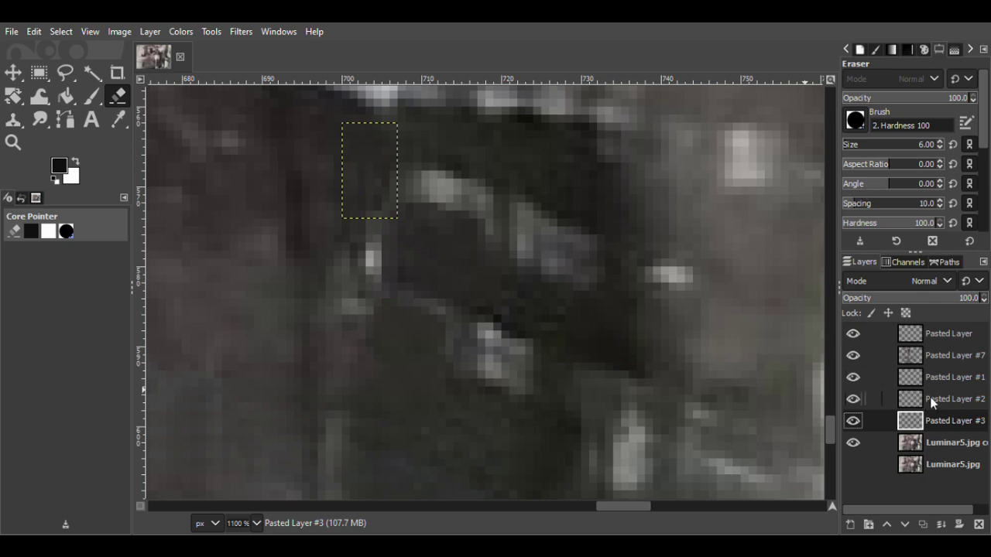
pyautogui.click(930, 377)
pyautogui.hotkey('ctrl', 'e')
pyautogui.press('Delete')
# Step: Copy a dark patch from below the upper right light mark in Luminar5.jpg copy, place it over the mark's lower part on a new layer, and soften its edges
pyautogui.press('f')
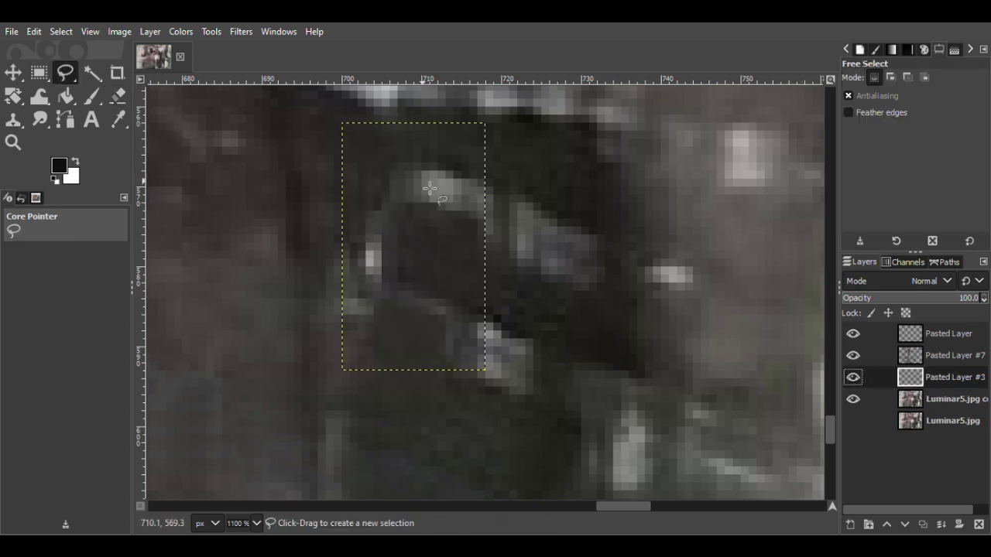
pyautogui.moveTo(571, 291)
pyautogui.mouseDown()
pyautogui.moveTo(523, 320)
pyautogui.moveTo(570, 292)
pyautogui.mouseUp()
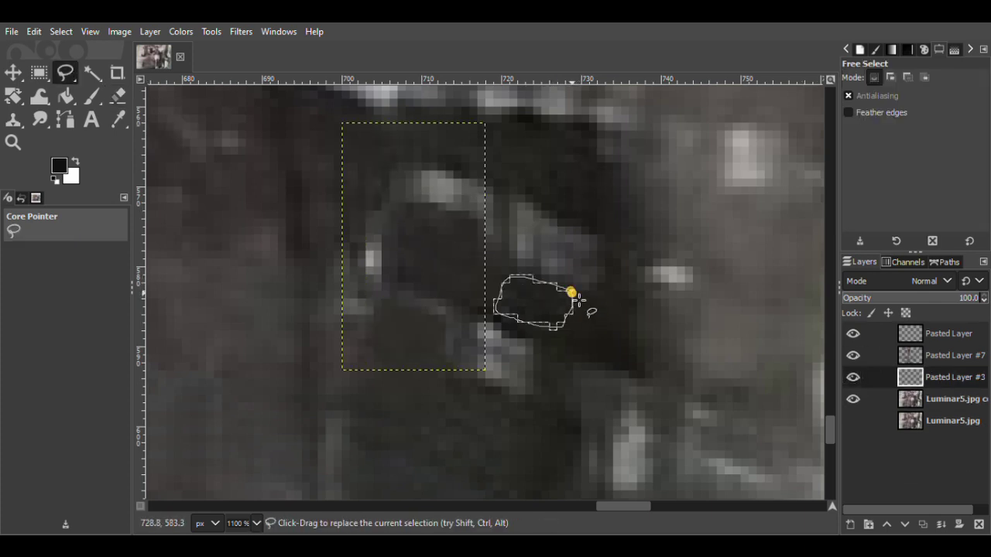
pyautogui.click(938, 399)
pyautogui.click(13, 72)
pyautogui.hotkey('ctrl', 'c')
pyautogui.hotkey('ctrl', 'v')
pyautogui.hotkey('shift', 'ctrl', 'n')
pyautogui.moveTo(525, 310)
pyautogui.mouseDown()
pyautogui.moveTo(537, 261)
pyautogui.moveTo(542, 270)
pyautogui.mouseUp()
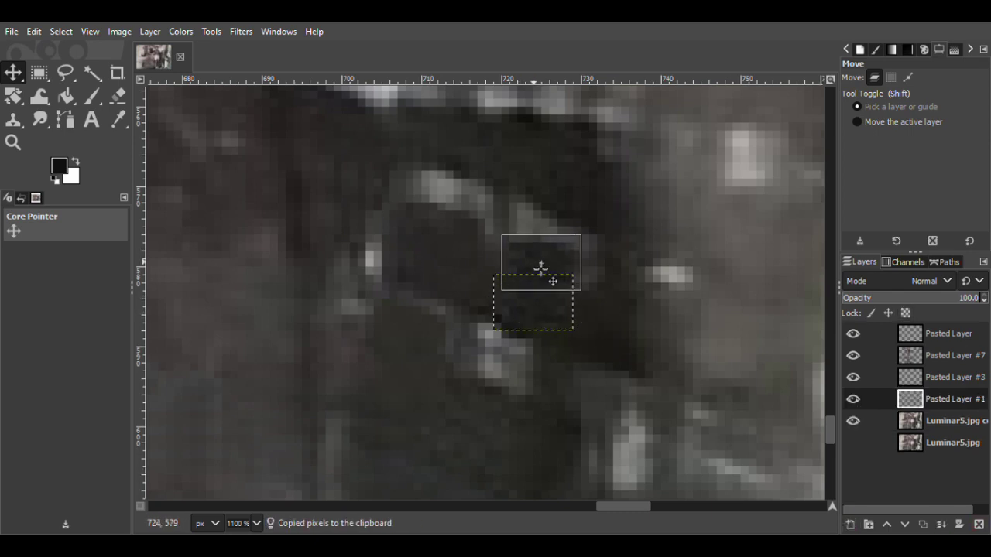
pyautogui.hotkey('shift', 'e')
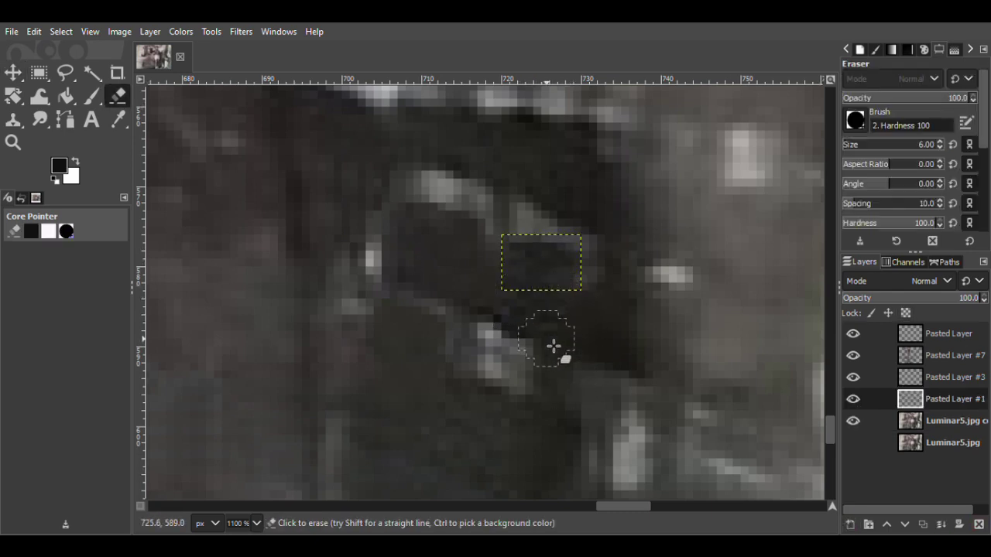
pyautogui.press('m')
# Step: Copy an upright dark patch from below the right mark's outer end in Luminar5.jpg copy, cover that end on a new layer, and set its opacity to 84.7
pyautogui.press('f')
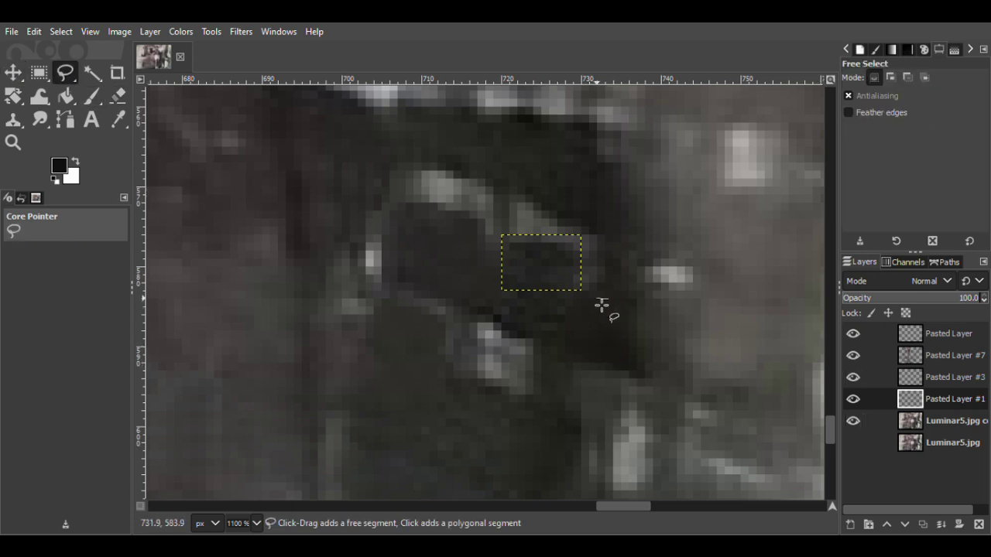
pyautogui.moveTo(624, 367); pyautogui.dragTo(609, 299)
pyautogui.press('pagedown')
pyautogui.press('m')
pyautogui.hotkey('ctrl', 'c')
pyautogui.hotkey('ctrl', 'v')
pyautogui.hotkey('ctrl', 'shift', 'n')
pyautogui.moveTo(593, 344); pyautogui.dragTo(593, 280)
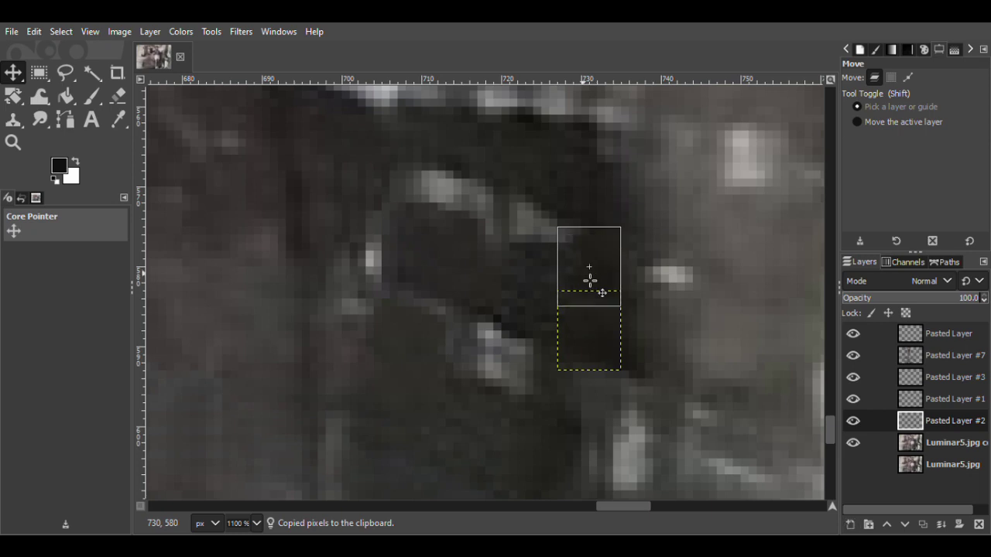
pyautogui.hotkey('shift', 'e')
pyautogui.press('m')
pyautogui.moveTo(607, 271); pyautogui.dragTo(607, 281)
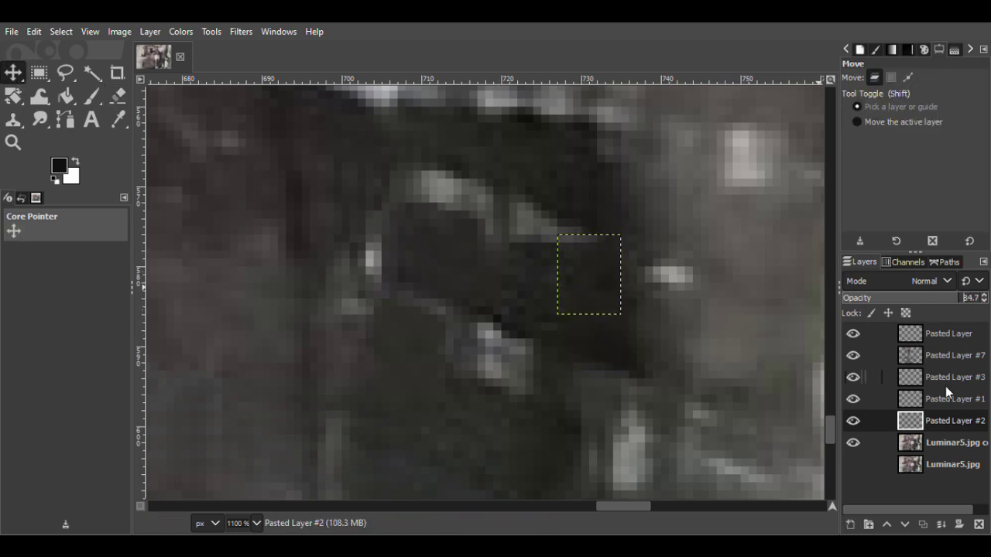
# Step: Copy a narrow dark strip from above the faint mark beside the small bright spot in Luminar5.jpg copy and cover the mark on a new layer
pyautogui.click(69, 71)
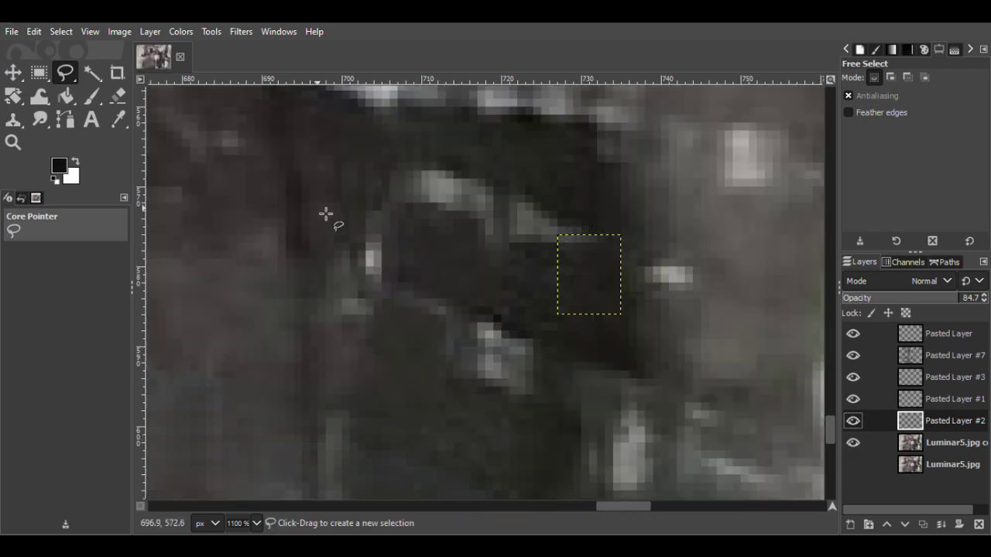
pyautogui.moveTo(315, 184)
pyautogui.mouseDown()
pyautogui.moveTo(326, 252)
pyautogui.moveTo(341, 185)
pyautogui.moveTo(317, 185)
pyautogui.mouseUp()
pyautogui.click(14, 74)
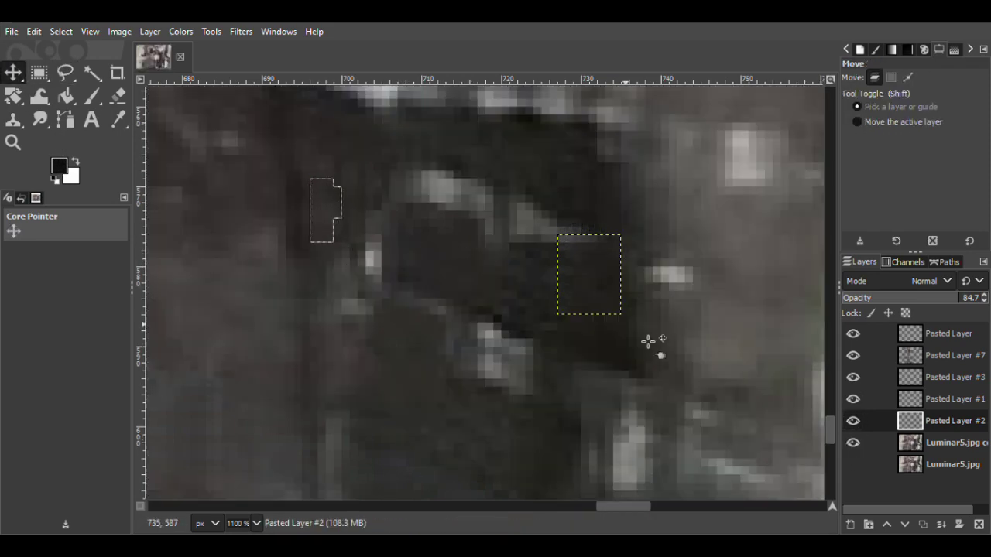
pyautogui.click(949, 446)
pyautogui.hotkey('ctrl', 'c')
pyautogui.hotkey('ctrl', 'v')
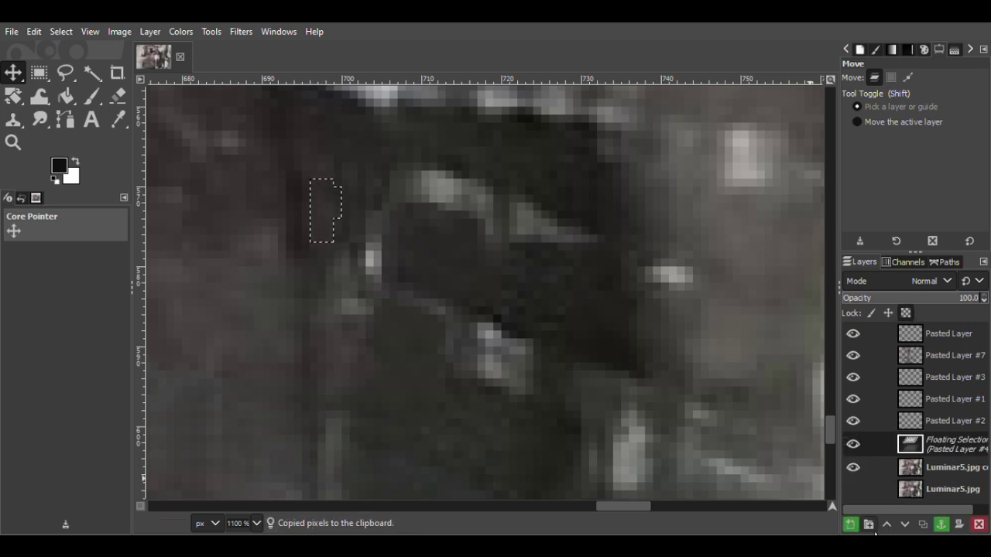
pyautogui.click(852, 523)
pyautogui.moveTo(327, 225); pyautogui.dragTo(337, 276)
# Step: Copy a wide dark patch from above the upper left light mark in Luminar5.jpg copy, cover the mark on a new layer, soften its edges, and save
pyautogui.click(65, 72)
pyautogui.click(852, 464)
pyautogui.click(853, 464)
pyautogui.moveTo(391, 121)
pyautogui.mouseDown()
pyautogui.moveTo(442, 165)
pyautogui.moveTo(391, 122)
pyautogui.mouseUp()
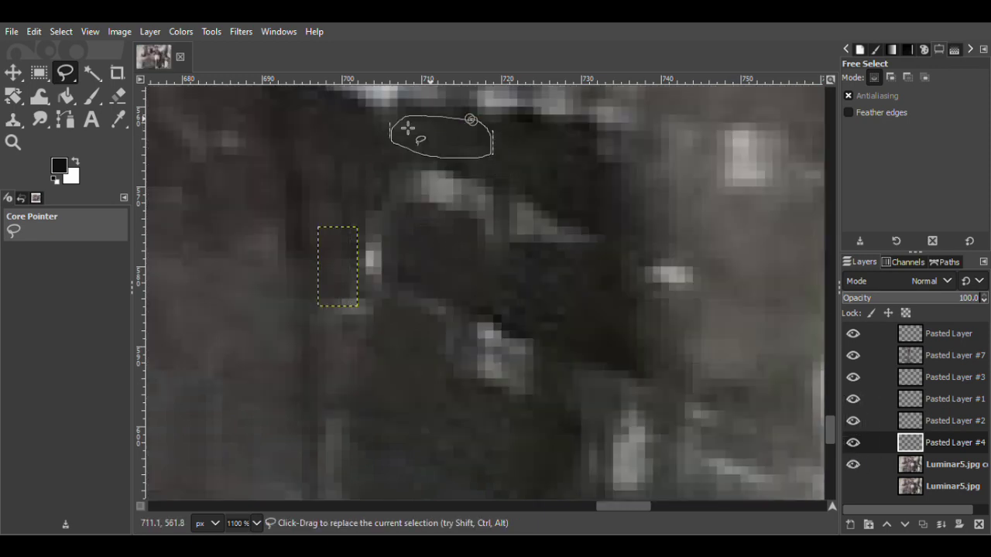
pyautogui.press('m')
pyautogui.click(952, 465)
pyautogui.hotkey('ctrl', 'c')
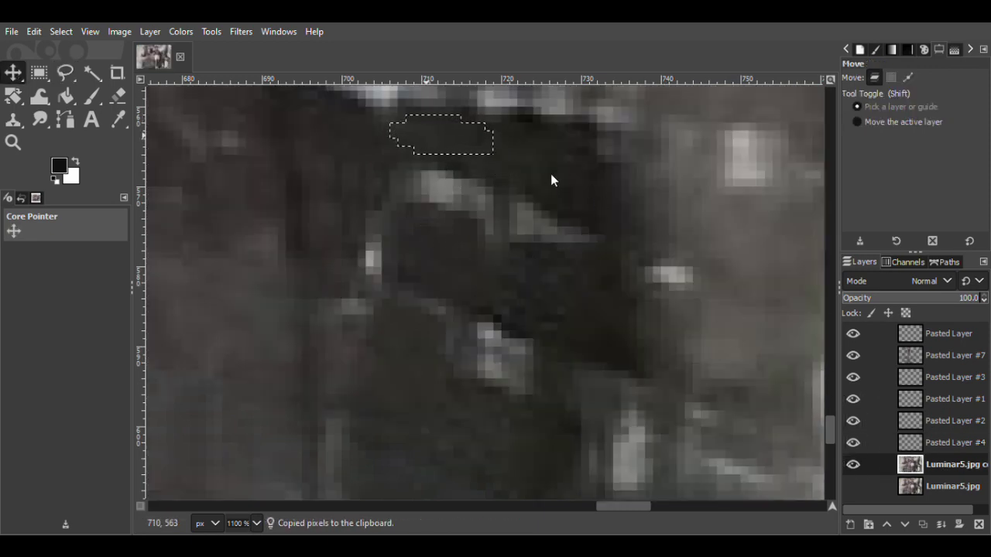
pyautogui.hotkey('ctrl', 'v')
pyautogui.click(850, 524)
pyautogui.moveTo(433, 133)
pyautogui.mouseDown()
pyautogui.moveTo(436, 183)
pyautogui.moveTo(425, 177)
pyautogui.moveTo(459, 195)
pyautogui.moveTo(460, 214)
pyautogui.mouseUp()
pyautogui.hotkey('shift', 'e')
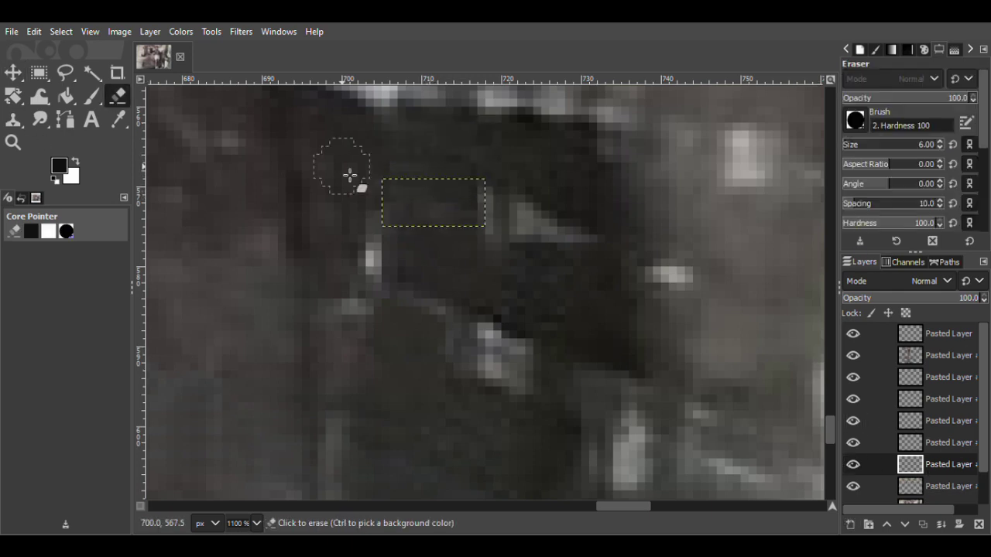
pyautogui.press('m')
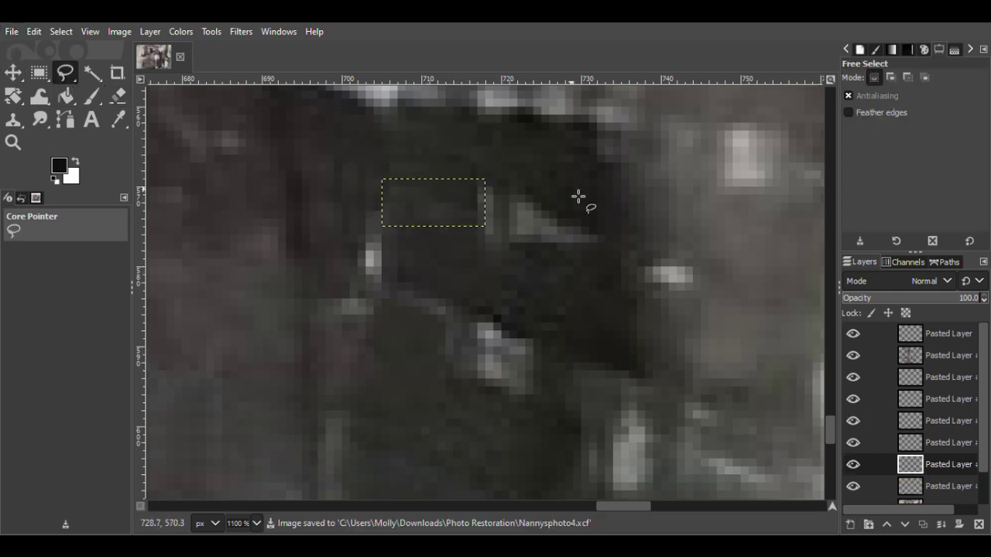
# Step: Copy a dark patch from above the remaining upper right light mark in Luminar5.jpg copy and place it over the mark on a new layer
pyautogui.scroll(-1, 981, 467)
pyautogui.click(937, 471)
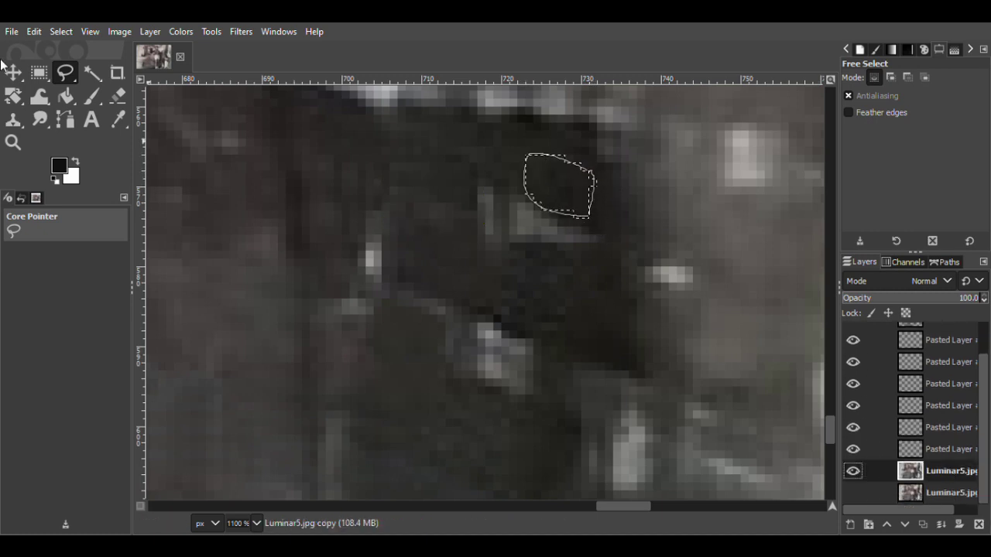
pyautogui.press('m')
pyautogui.hotkey('ctrl', 'c')
pyautogui.hotkey('ctrl', 'v')
pyautogui.hotkey('ctrl', 'shift', 'n')
pyautogui.moveTo(580, 194); pyautogui.dragTo(583, 240)
pyautogui.press('f')
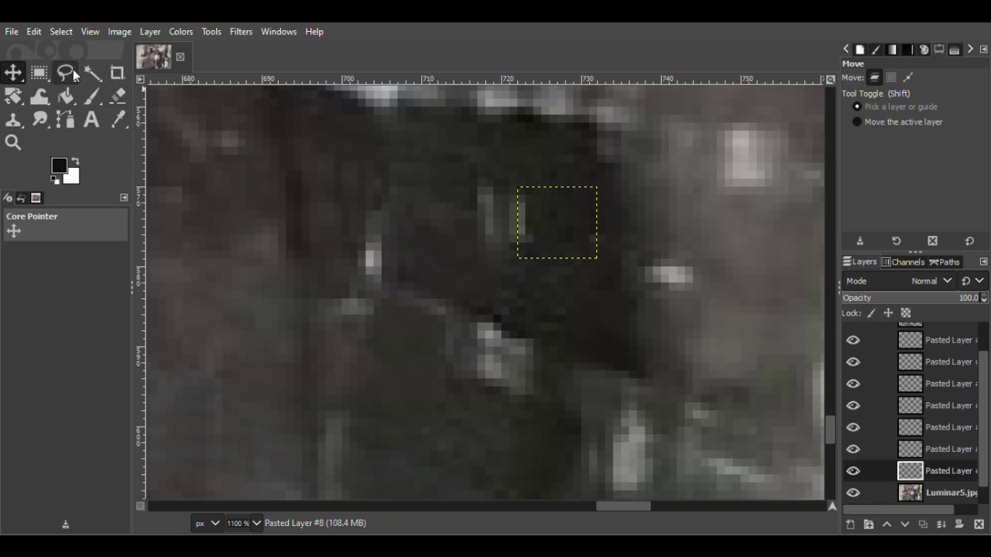
# Step: Copy a dark patch from above the right thin upright mark in Luminar5.jpg copy and cover that mark on a new layer
pyautogui.moveTo(531, 130)
pyautogui.mouseDown()
pyautogui.moveTo(518, 191)
pyautogui.moveTo(533, 132)
pyautogui.mouseUp()
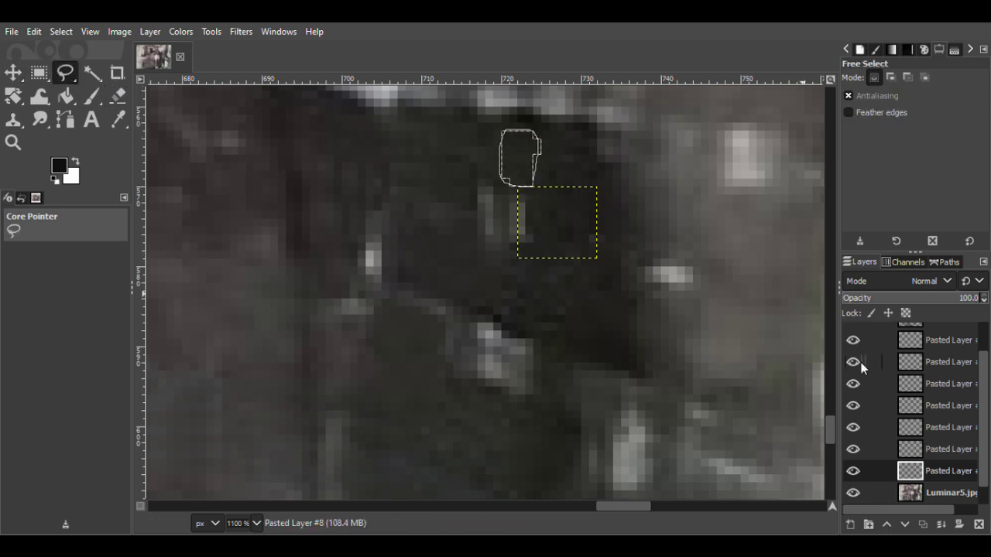
pyautogui.click(913, 488)
pyautogui.click(13, 74)
pyautogui.hotkey('ctrl', 'c')
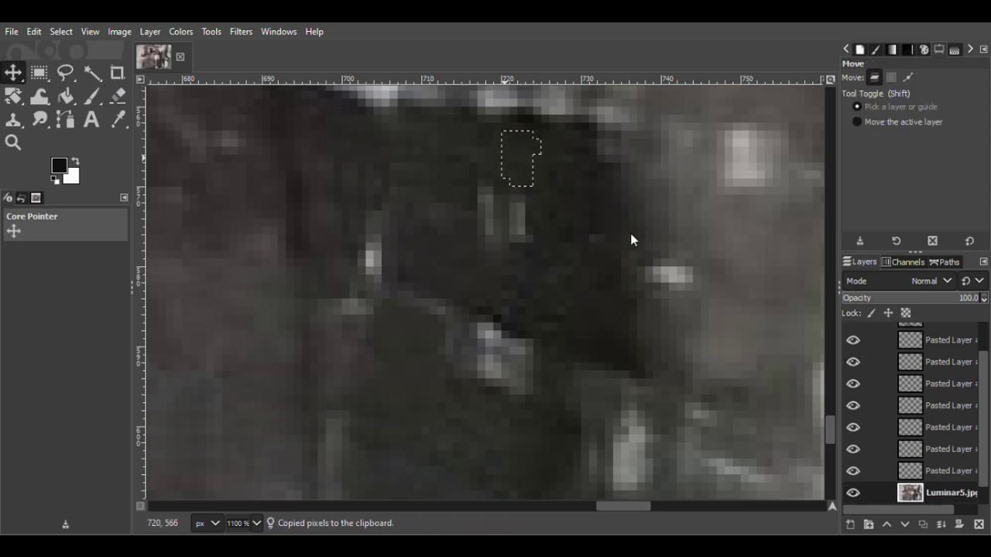
pyautogui.hotkey('ctrl', 'v')
pyautogui.moveTo(530, 175); pyautogui.dragTo(530, 240)
# Step: Copy a narrow dark strip from above the remaining thin upright mark in Luminar5.jpg copy and cover it with stacked pasted layers
pyautogui.click(66, 74)
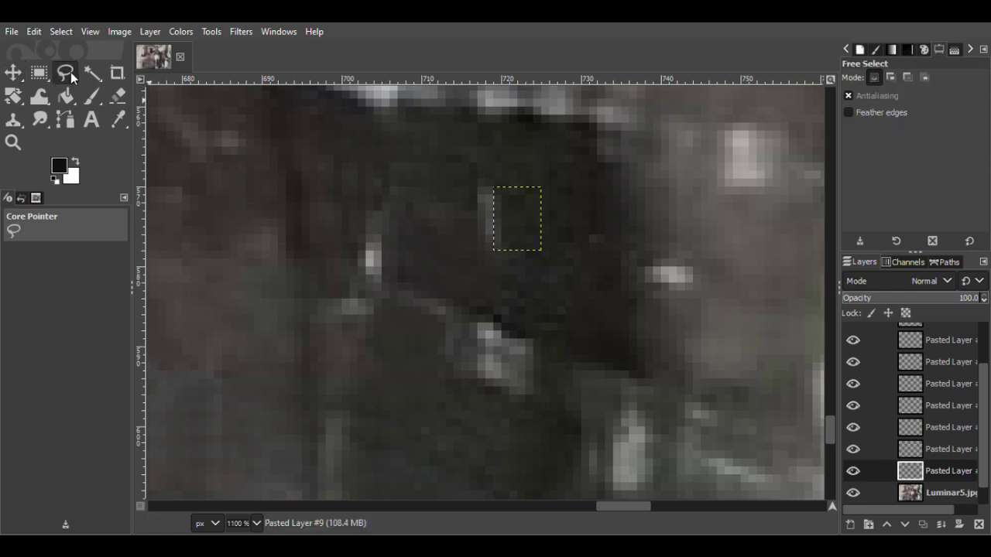
pyautogui.moveTo(480, 122)
pyautogui.mouseDown()
pyautogui.moveTo(479, 148)
pyautogui.moveTo(484, 184)
pyautogui.moveTo(502, 133)
pyautogui.moveTo(480, 122)
pyautogui.mouseUp()
pyautogui.click(936, 493)
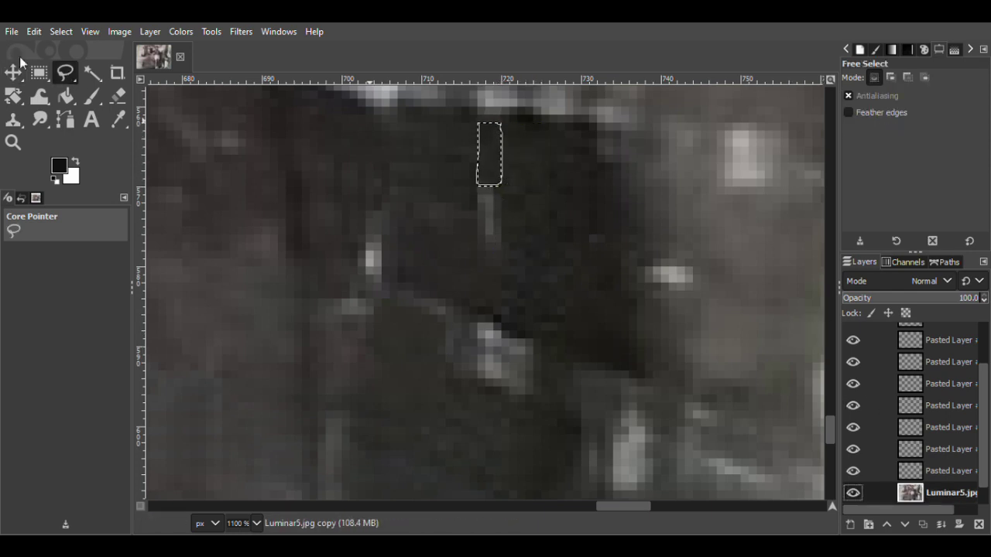
pyautogui.click(13, 73)
pyautogui.hotkey('ctrl', 'c')
pyautogui.hotkey('ctrl', 'v')
pyautogui.moveTo(497, 168)
pyautogui.mouseDown()
pyautogui.moveTo(498, 231)
pyautogui.moveTo(504, 219)
pyautogui.moveTo(488, 228)
pyautogui.mouseUp()
pyautogui.hotkey('ctrl', 'v')
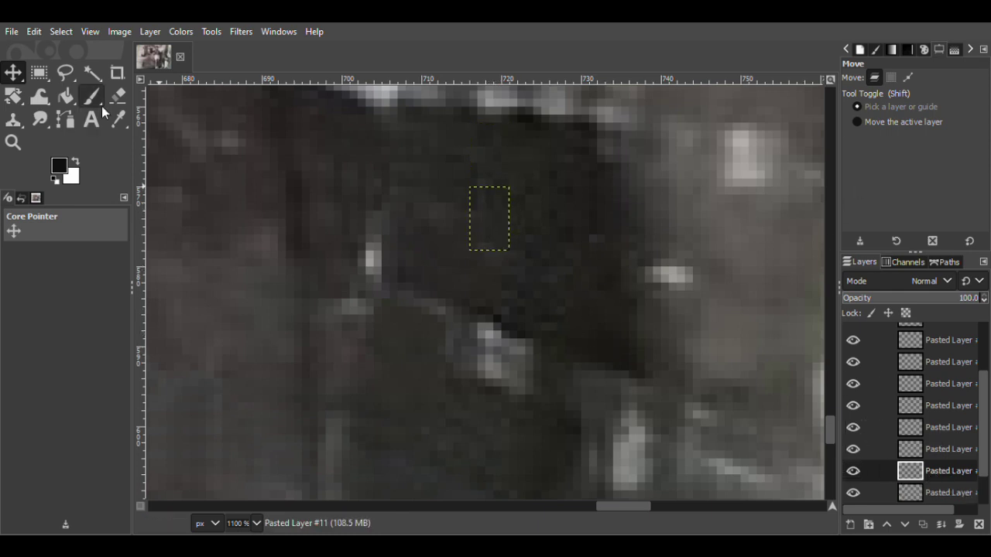
pyautogui.click(117, 96)
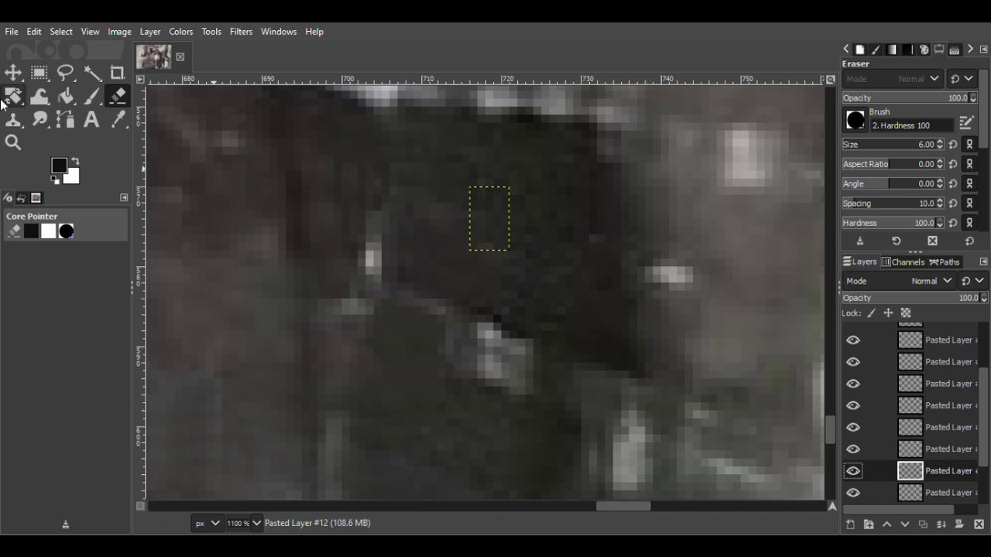
# Step: Merge the patch layers covering the two thin upright marks and compare the area with the merged layer hidden and shown
pyautogui.press('m')
pyautogui.click(944, 449)
pyautogui.scroll(-1, 921, 441)
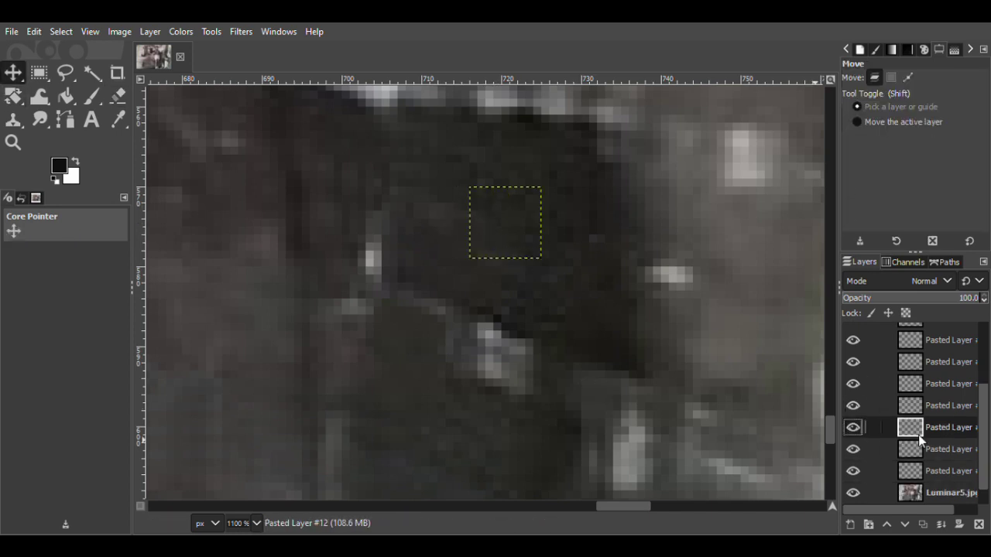
pyautogui.click(941, 525)
pyautogui.click(853, 426)
pyautogui.click(853, 426)
# Step: Merge all remaining pasted patch layers into a single layer above Luminar5.jpg copy and check it hidden and shown
pyautogui.click(65, 75)
pyautogui.click(920, 386)
pyautogui.hotkey('ctrl', 'e')
pyautogui.hotkey('ctrl', 'e')
pyautogui.click(937, 383)
pyautogui.hotkey('ctrl', 'e')
pyautogui.click(939, 384)
pyautogui.hotkey('ctrl', 'e')
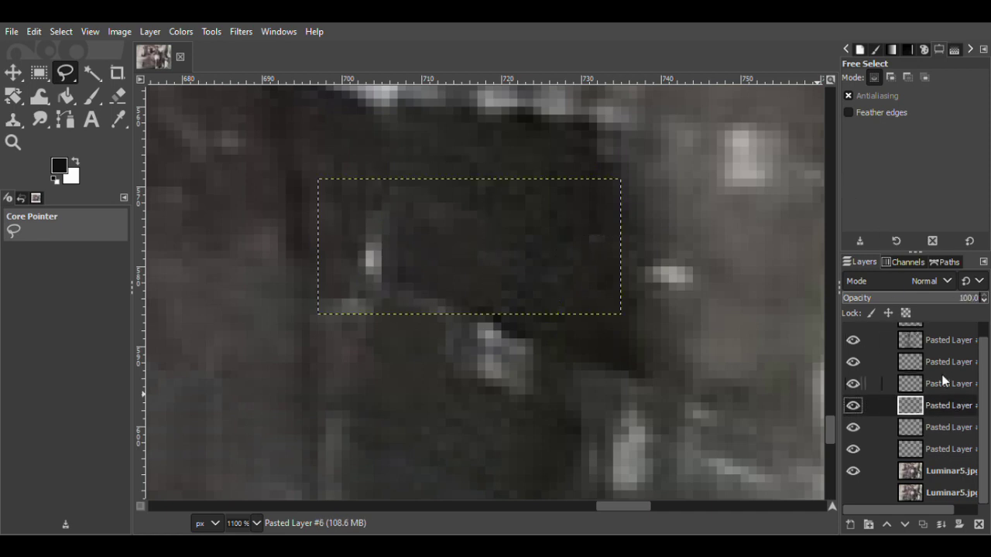
pyautogui.click(942, 381)
pyautogui.hotkey('ctrl', 'e')
pyautogui.click(921, 377)
pyautogui.hotkey('ctrl', 'e')
pyautogui.hotkey('ctrl', 'e')
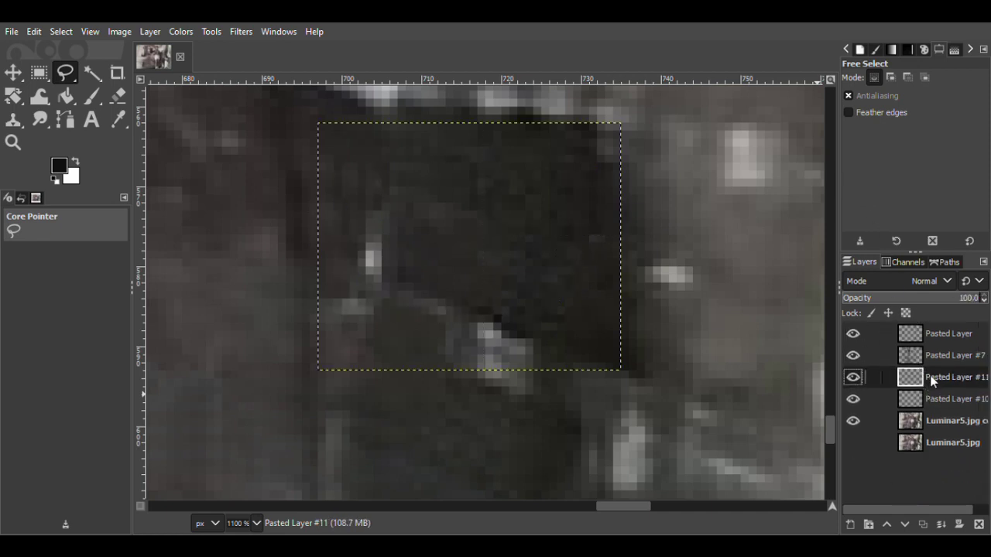
pyautogui.hotkey('ctrl', 'e')
pyautogui.click(921, 334)
pyautogui.hotkey('ctrl', 'e')
pyautogui.click(931, 334)
pyautogui.hotkey('ctrl', 'e')
pyautogui.click(853, 332)
pyautogui.click(853, 332)
# Step: Copy a rounded dark patch from below the bright blotch in Luminar5.jpg copy and cover the blotch on a new layer
pyautogui.moveTo(516, 404)
pyautogui.mouseDown()
pyautogui.moveTo(506, 496)
pyautogui.moveTo(517, 404)
pyautogui.mouseUp()
pyautogui.click(913, 356)
pyautogui.click(13, 73)
pyautogui.rightClick(462, 415)
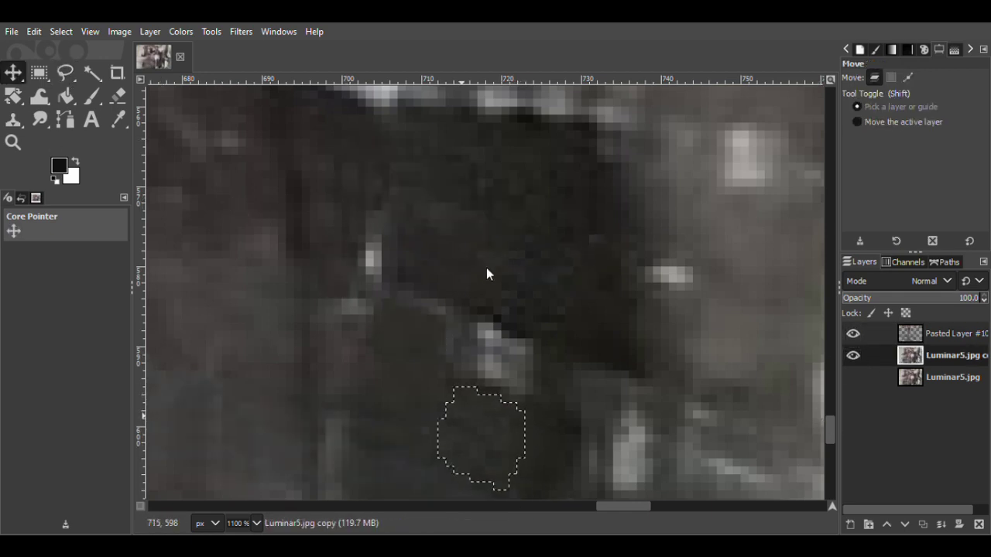
pyautogui.hotkey('ctrl', 'v')
pyautogui.hotkey('shift', 'ctrl', 'n')
pyautogui.moveTo(482, 436); pyautogui.dragTo(499, 388)
pyautogui.hotkey('shift', 'e')
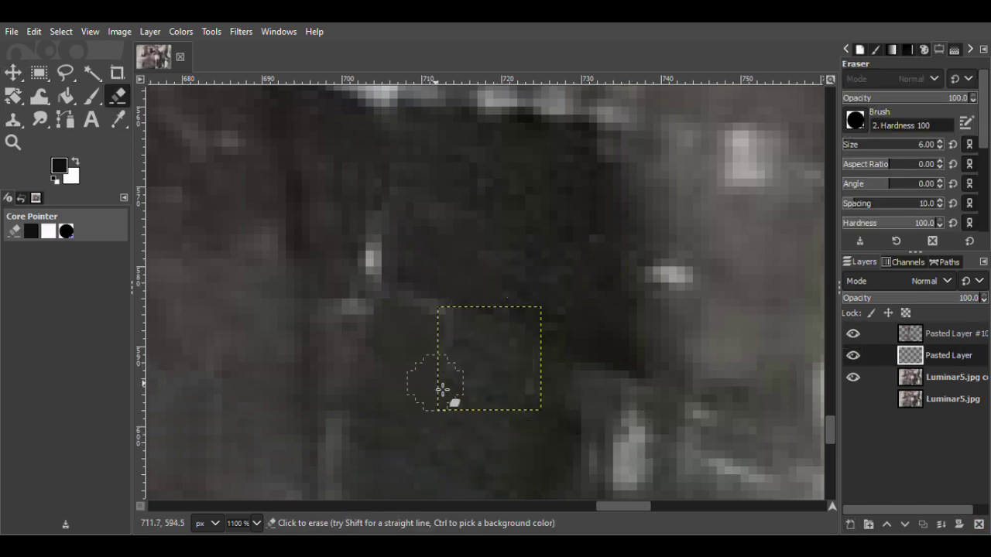
# Step: Duplicate the blotch patch, shift the duplicate slightly down and to the right, and merge it into the patch layer below
pyautogui.hotkey('ctrl', 'shift', 'd')
pyautogui.click(14, 73)
pyautogui.moveTo(494, 389); pyautogui.dragTo(501, 397)
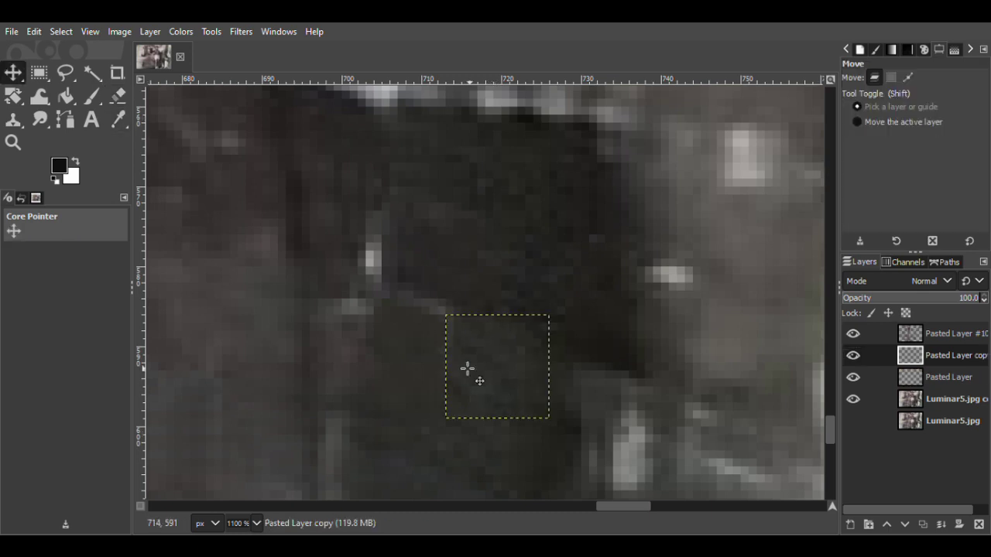
pyautogui.click(116, 96)
pyautogui.rightClick(853, 356)
pyautogui.click(847, 232)
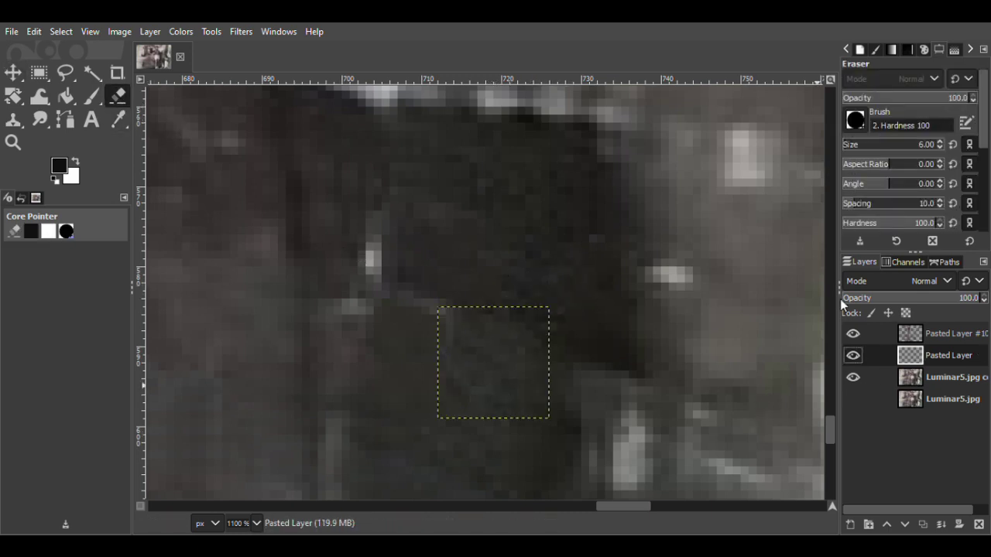
# Step: Copy a small dark patch from above the faint slanted light line in Luminar5.jpg copy and cover the line on a new layer
pyautogui.press('f')
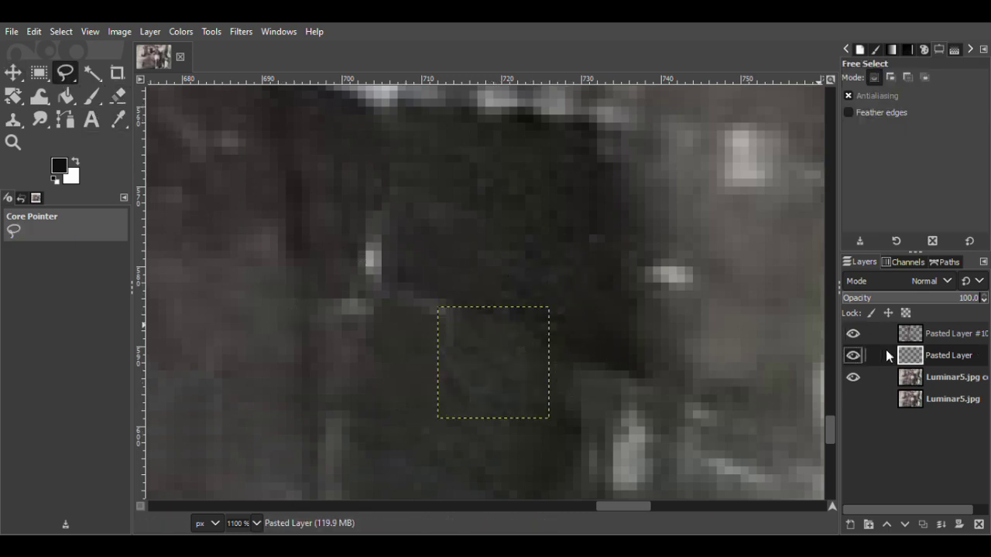
pyautogui.click(850, 376)
pyautogui.click(851, 375)
pyautogui.moveTo(462, 267)
pyautogui.mouseDown()
pyautogui.moveTo(455, 292)
pyautogui.moveTo(461, 268)
pyautogui.mouseUp()
pyautogui.click(927, 379)
pyautogui.press('m')
pyautogui.hotkey('ctrl', 'c')
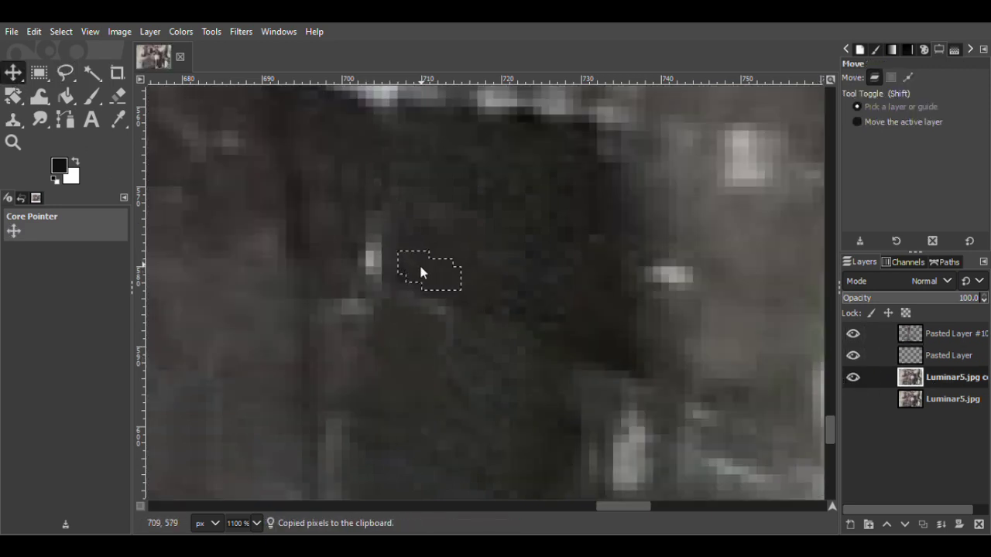
pyautogui.hotkey('ctrl', 'v')
pyautogui.hotkey('ctrl', 'shift', 'n')
pyautogui.moveTo(438, 278); pyautogui.dragTo(429, 309)
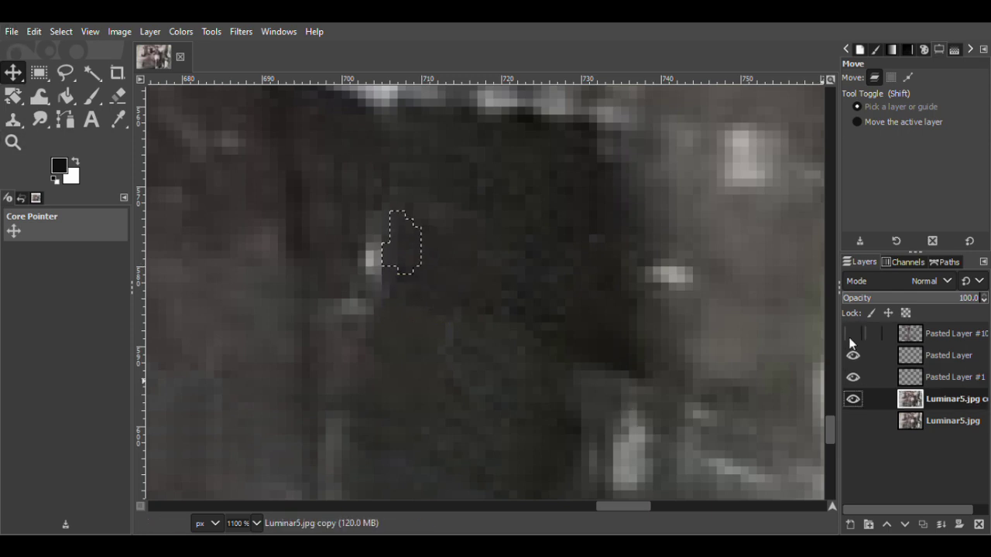
# Step: Copy an upright dark patch from beside the bright upright spot in Luminar5.jpg copy and move it over the spot on a new layer
pyautogui.click(934, 334)
pyautogui.click(852, 399)
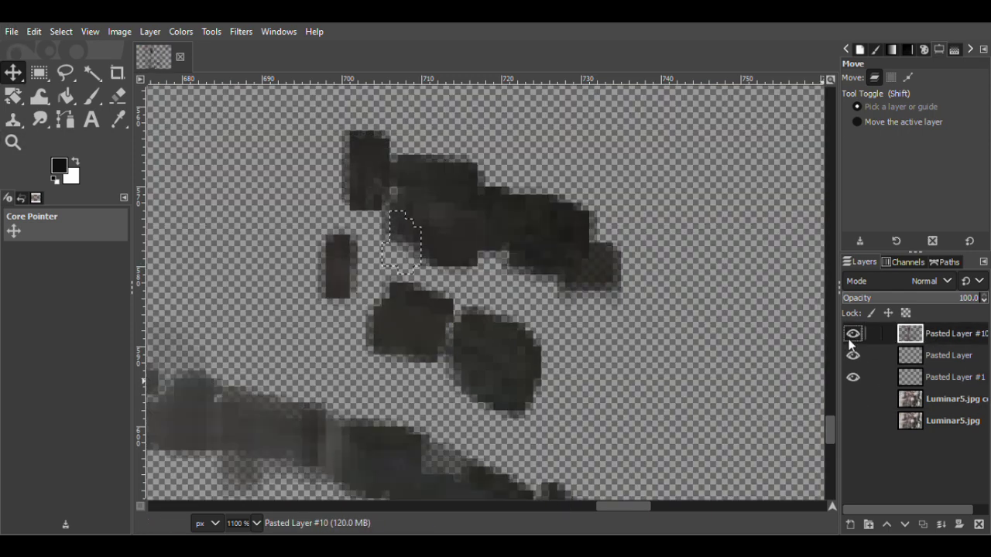
pyautogui.click(853, 400)
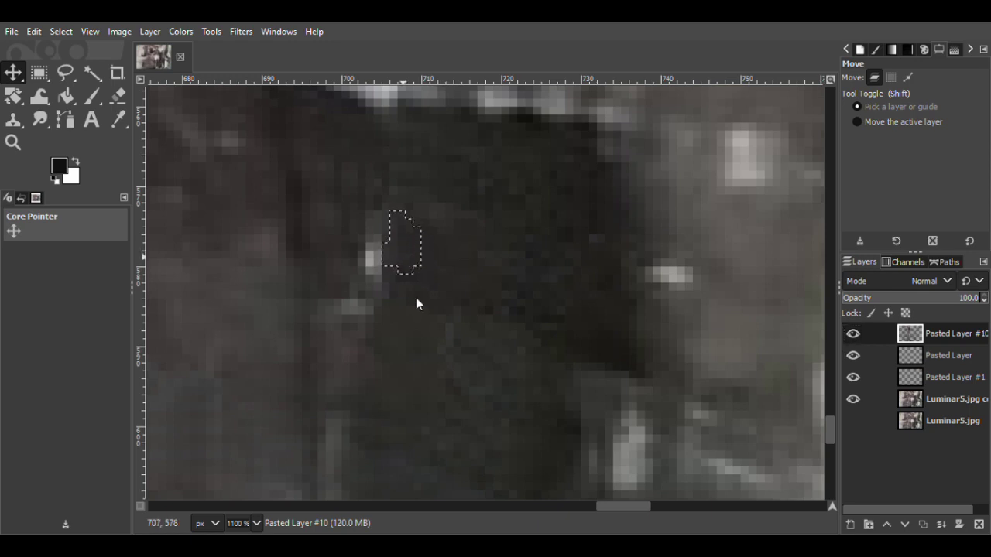
pyautogui.click(912, 399)
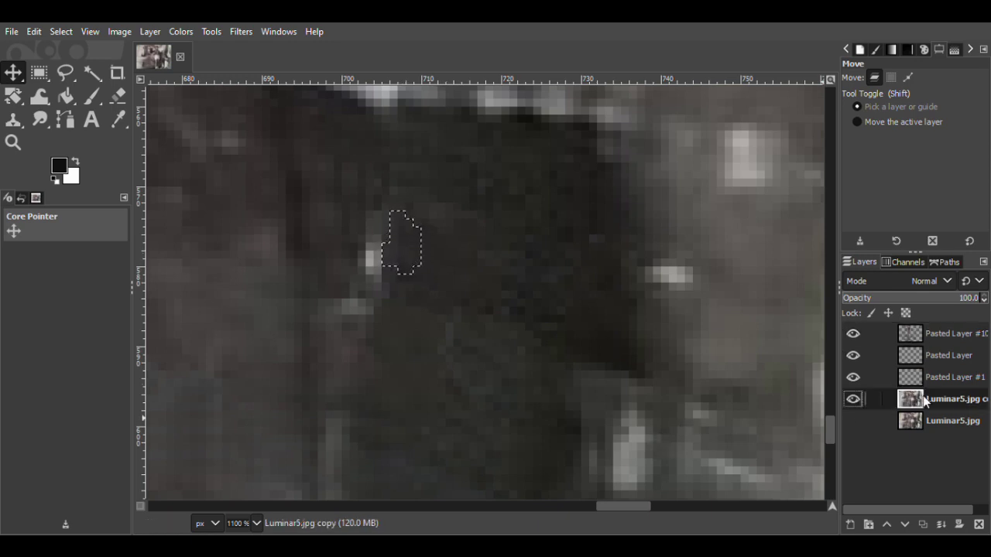
pyautogui.hotkey('ctrl', 'c')
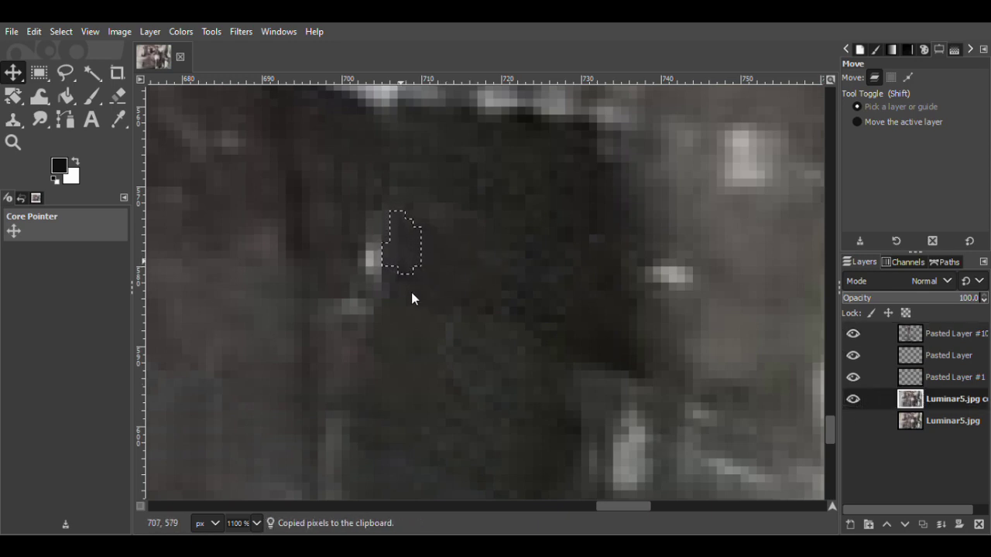
pyautogui.hotkey('ctrl', 'v')
pyautogui.hotkey('ctrl', 'shift', 'n')
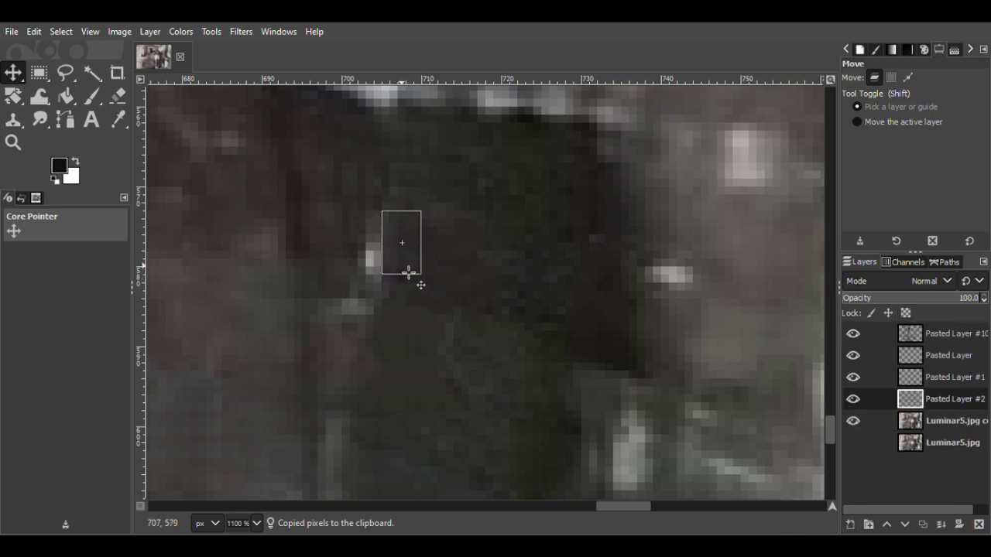
pyautogui.moveTo(408, 272)
pyautogui.mouseDown()
pyautogui.moveTo(380, 284)
pyautogui.moveTo(383, 296)
pyautogui.moveTo(378, 279)
pyautogui.moveTo(371, 285)
pyautogui.moveTo(380, 239)
pyautogui.moveTo(377, 256)
pyautogui.mouseUp()
# Step: Paste two more copies of the upright dark patch as new layers over the bright upright spot and erase the excess at the upper edge
pyautogui.hotkey('ctrl', 'v')
pyautogui.hotkey('ctrl', 'shift', 'n')
pyautogui.hotkey('ctrl', 'v')
pyautogui.hotkey('ctrl', 'shift', 'n')
pyautogui.click(118, 95)
pyautogui.click(375, 197)
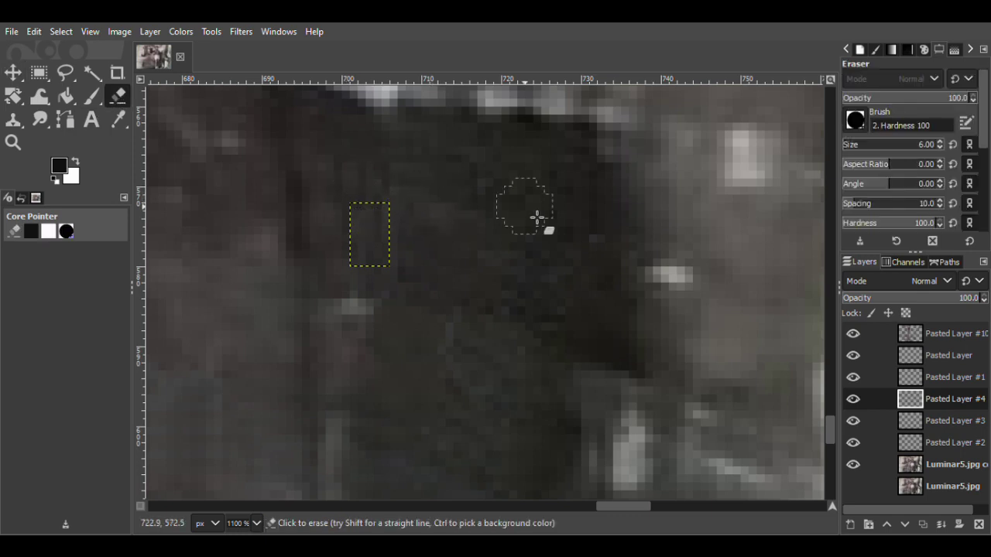
# Step: Merge the blotch, slanted line and upright spot patches down into Pasted Layer #2
pyautogui.click(940, 395)
pyautogui.press('Delete')
pyautogui.hotkey('shift', 'ctrl', 'Delete')
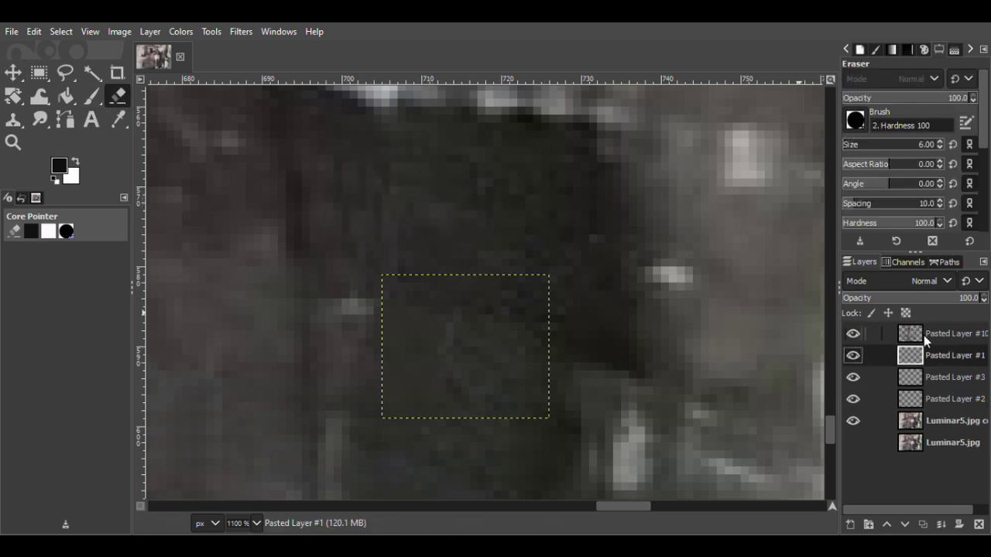
pyautogui.hotkey('shift', 'ctrl', 'Delete')
pyautogui.hotkey('shift', 'ctrl', 'Delete')
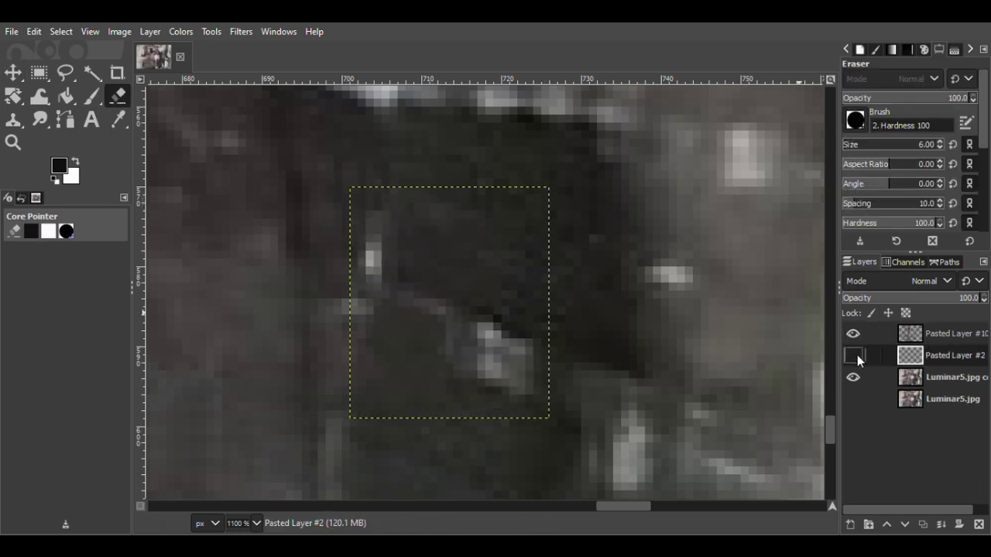
# Step: Copy a reddish dark patch from below the short light mark in Luminar5.jpg copy, cover the mark, and raise the new layer to the top
pyautogui.press('f')
pyautogui.click(853, 377)
pyautogui.click(852, 377)
pyautogui.moveTo(367, 334); pyautogui.dragTo(319, 372)
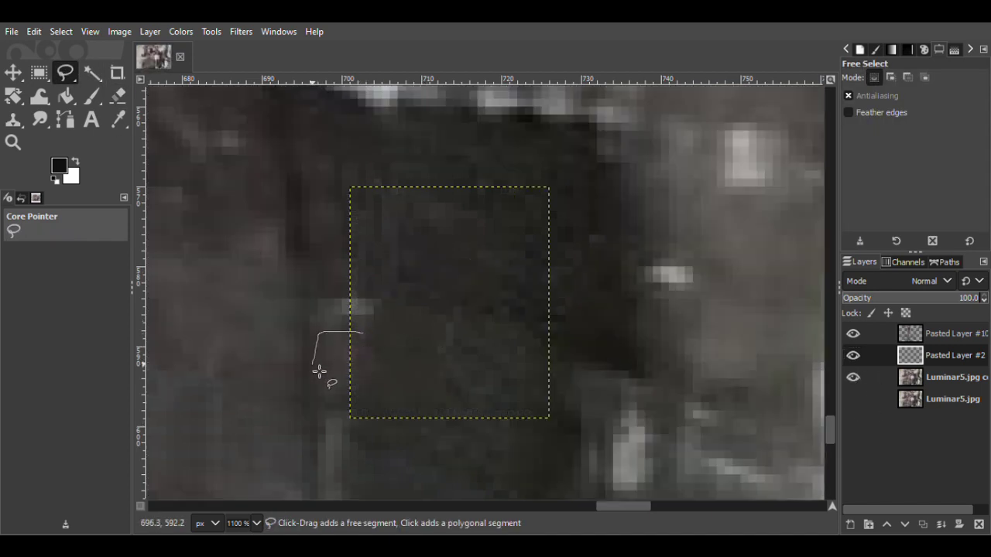
pyautogui.moveTo(368, 346); pyautogui.dragTo(364, 334)
pyautogui.click(863, 375)
pyautogui.click(14, 72)
pyautogui.rightClick(341, 362)
pyautogui.hotkey('ctrl', 'c')
pyautogui.hotkey('ctrl', 'v')
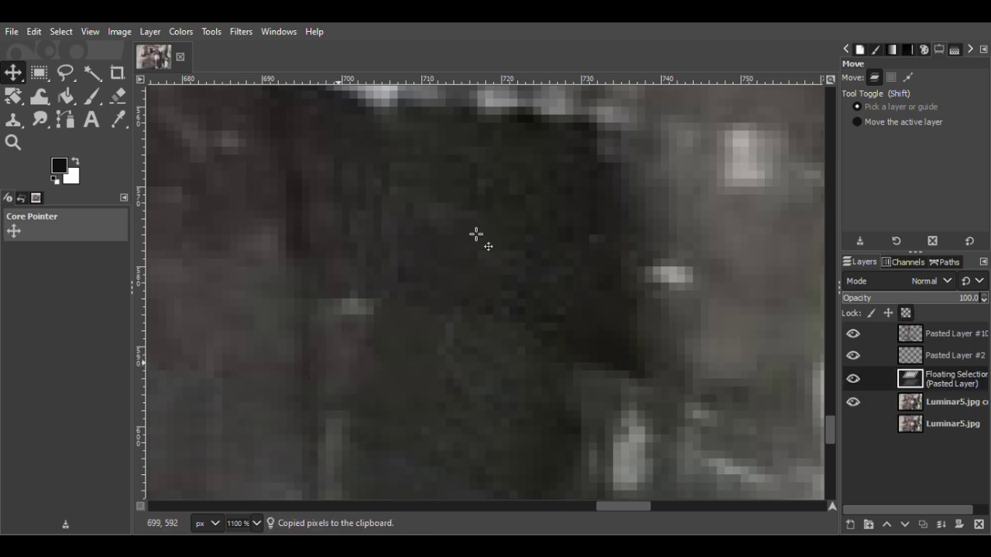
pyautogui.click(850, 525)
pyautogui.moveTo(335, 382); pyautogui.dragTo(335, 334)
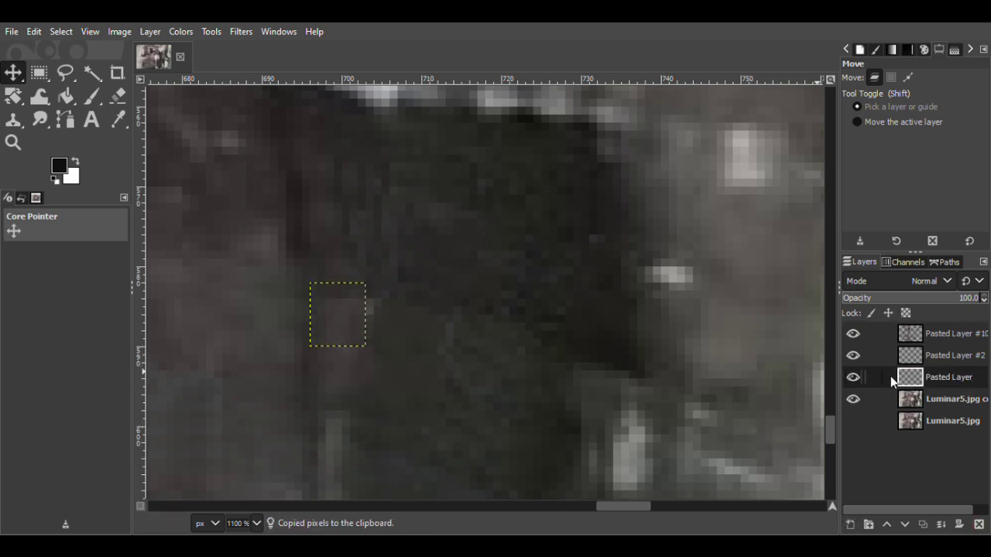
pyautogui.moveTo(892, 379); pyautogui.dragTo(898, 331)
# Step: Copy a small patch from below the leftover light speck at the new patch's edge in Luminar5.jpg copy and cover the speck on a new layer
pyautogui.press('f')
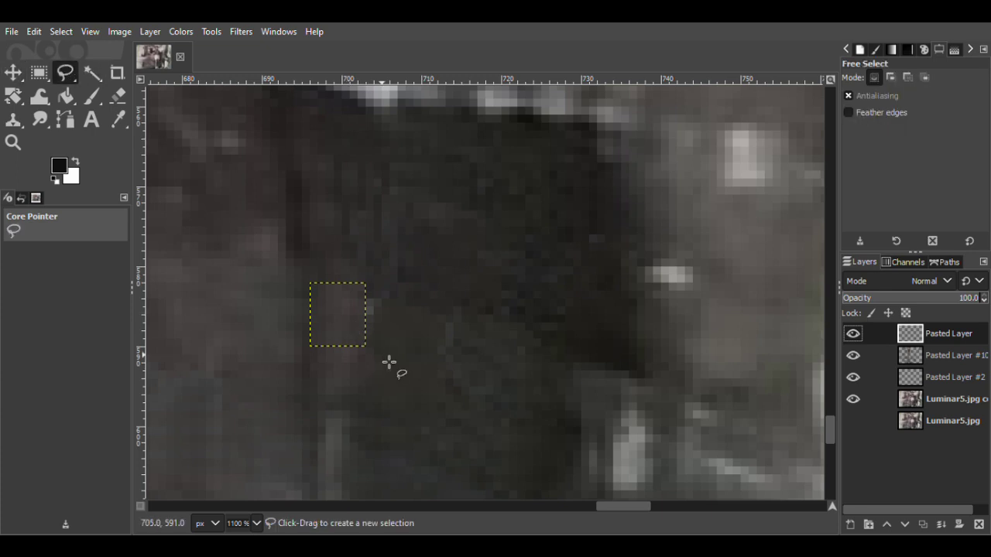
pyautogui.click(853, 399)
pyautogui.click(853, 399)
pyautogui.click(369, 354)
pyautogui.click(369, 354)
pyautogui.press('Return')
pyautogui.click(14, 74)
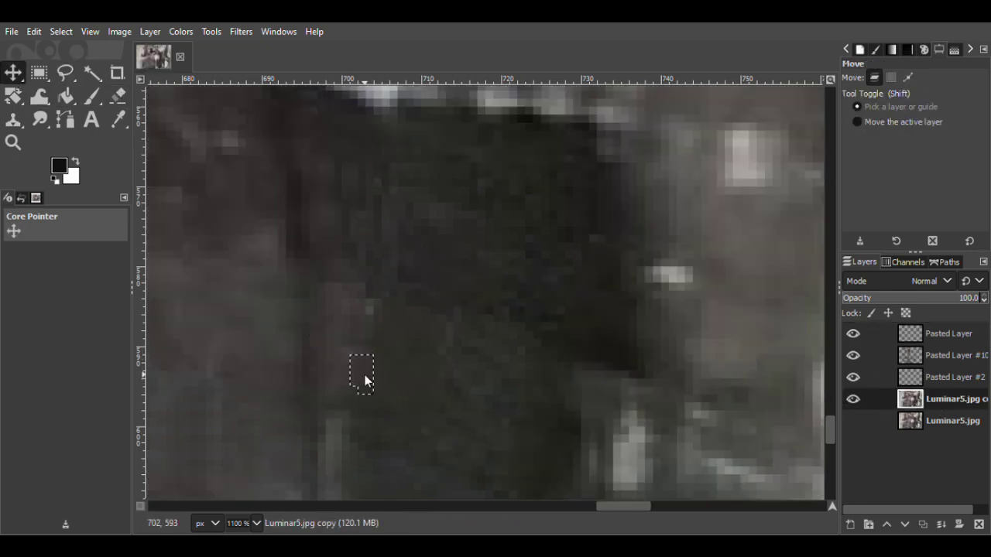
pyautogui.hotkey('ctrl', 'c')
pyautogui.hotkey('ctrl', 'v')
pyautogui.hotkey('shift', 'ctrl', 'n')
pyautogui.moveTo(376, 389); pyautogui.dragTo(379, 322)
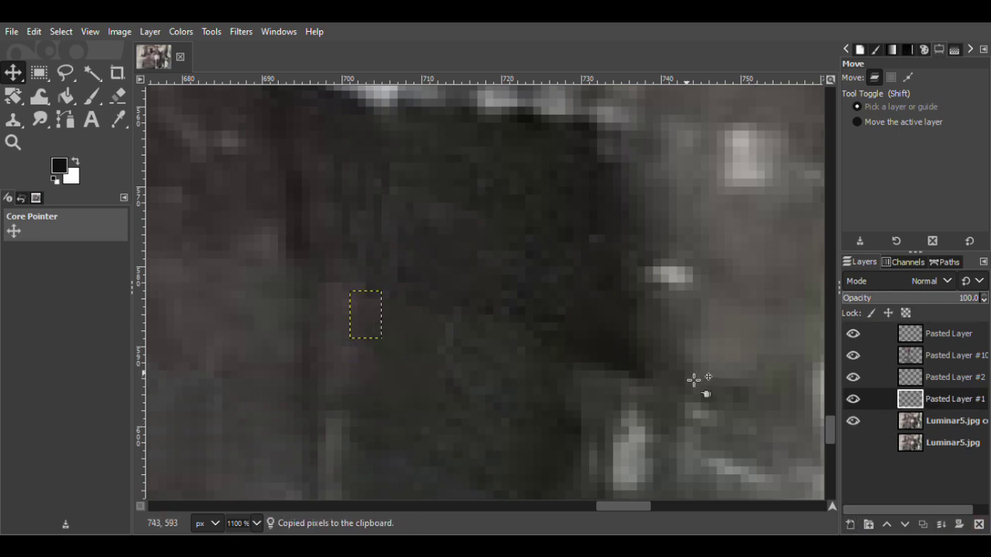
# Step: Merge all pasted patch layers into one layer above Luminar5.jpg copy and compare the area with it hidden and shown
pyautogui.rightClick(932, 377)
pyautogui.click(861, 178)
pyautogui.rightClick(932, 332)
pyautogui.click(860, 178)
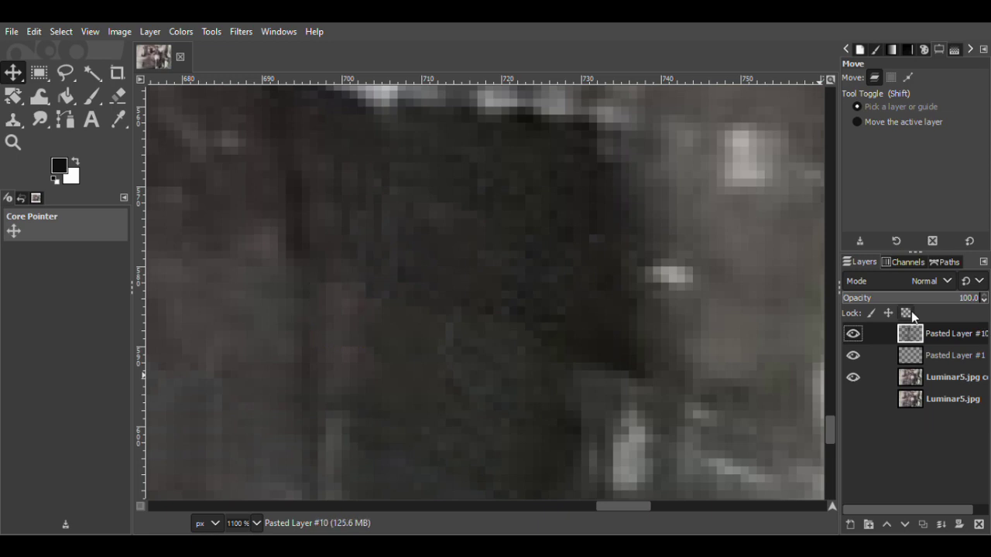
pyautogui.hotkey('ctrl', 'z')
pyautogui.click(853, 338)
pyautogui.click(853, 337)
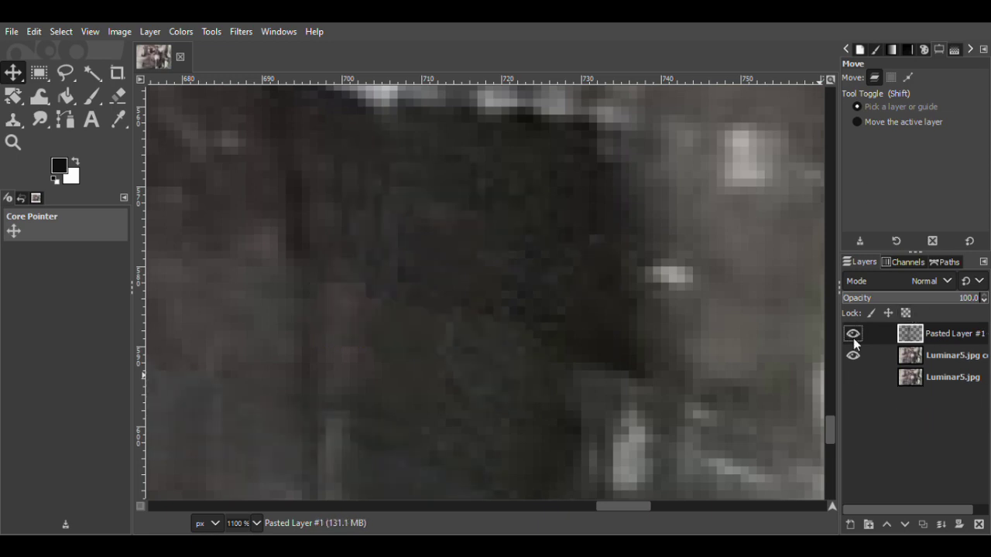
# Step: Examine the retouched area around the legs at 300 % with the merged patch layer hidden and shown
pyautogui.click(15, 144)
pyautogui.click(868, 119)
pyautogui.click(560, 340)
pyautogui.click(560, 340)
pyautogui.click(560, 341)
pyautogui.click(559, 340)
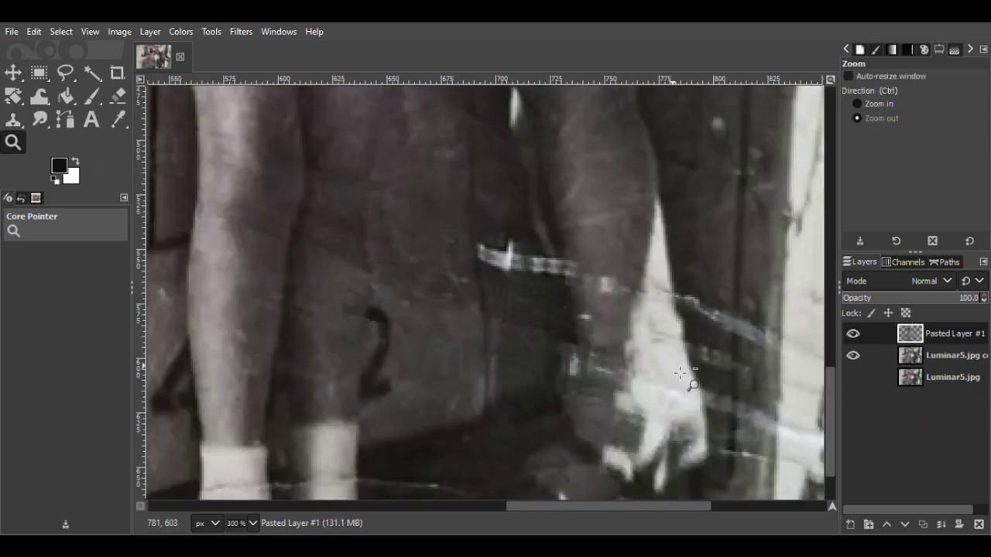
pyautogui.click(855, 337)
pyautogui.click(854, 338)
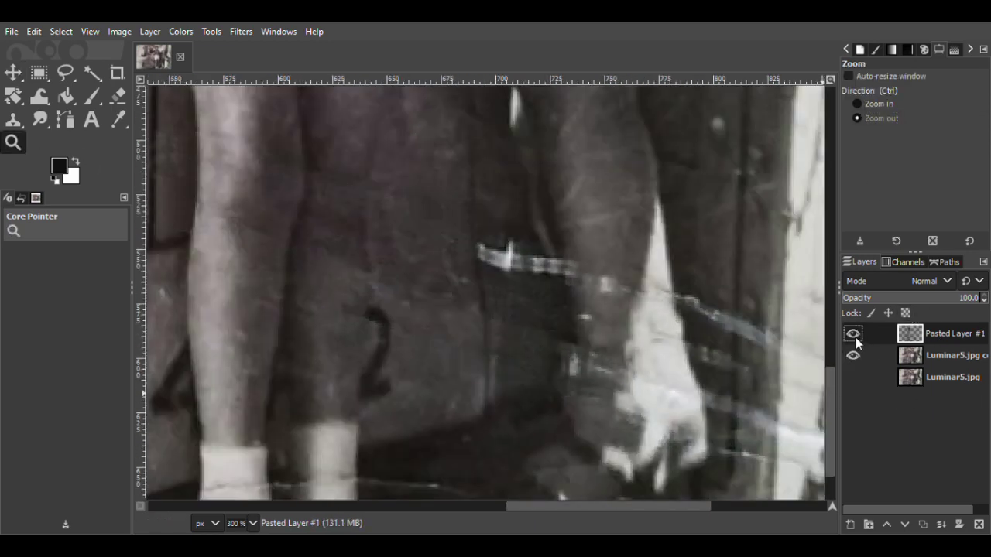